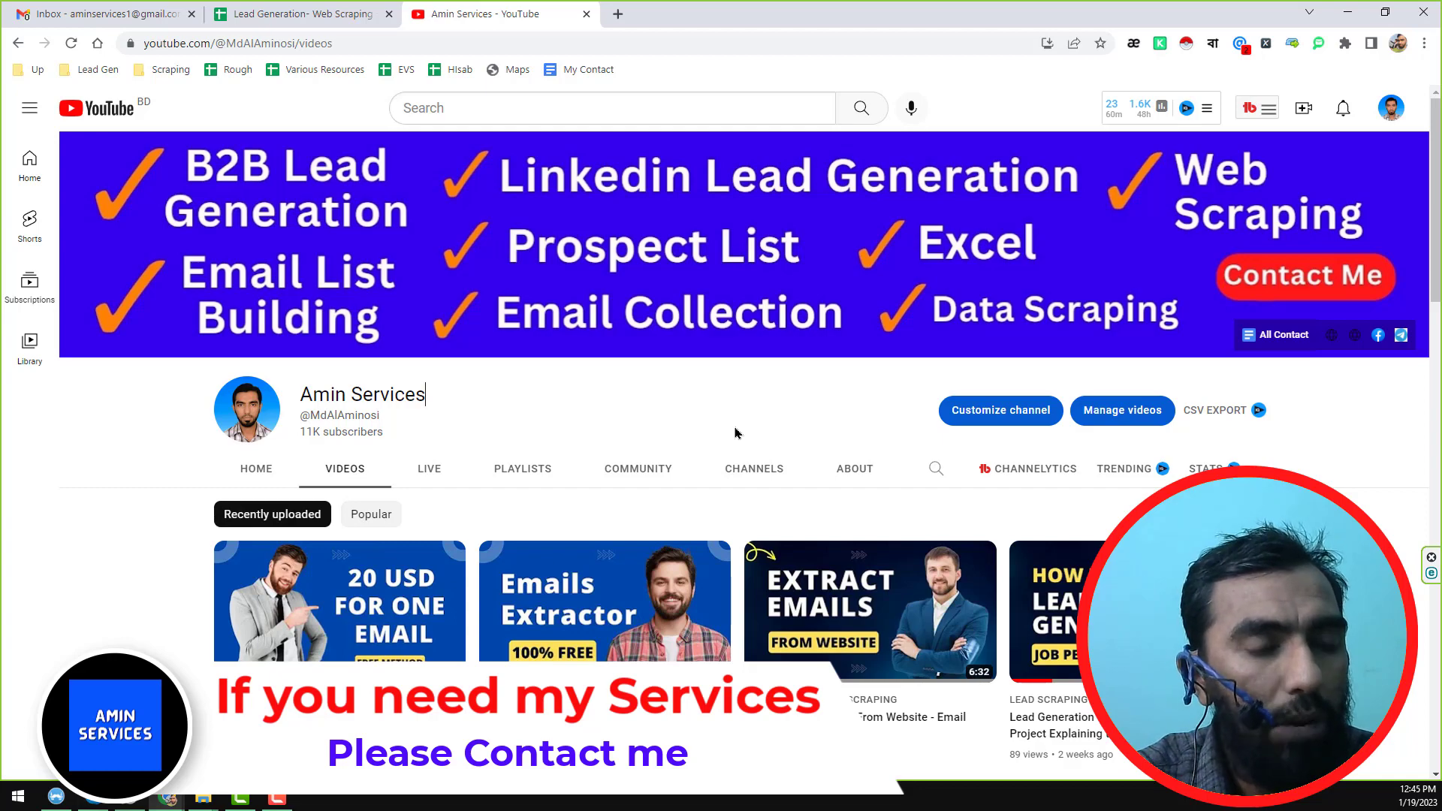
# - After scrolling the YouTube page, move the separate Outscraper Google Maps Data Scraper window into this Chrome window as a tab
pyautogui.scroll(-3, 734, 433)
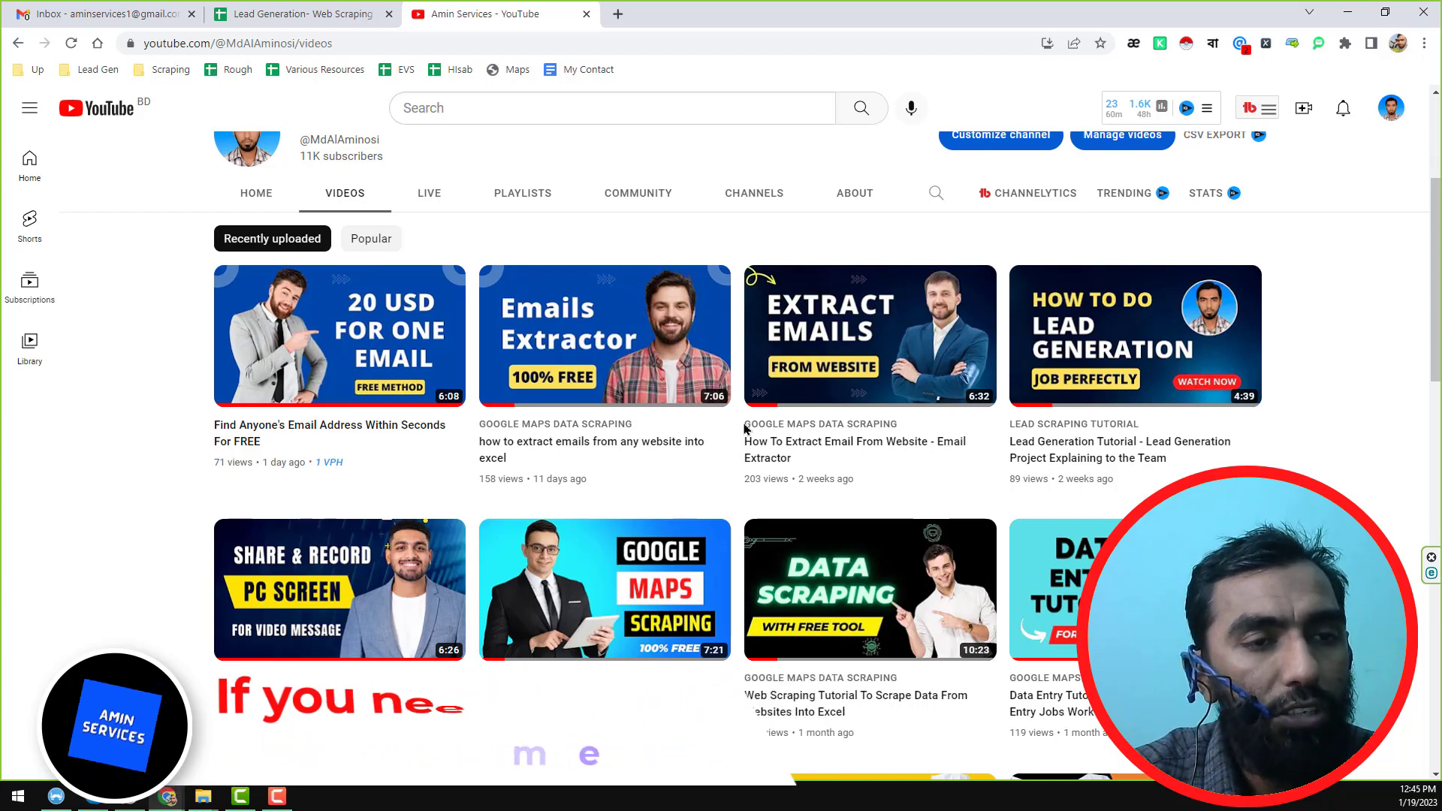
pyautogui.scroll(-3, 745, 429)
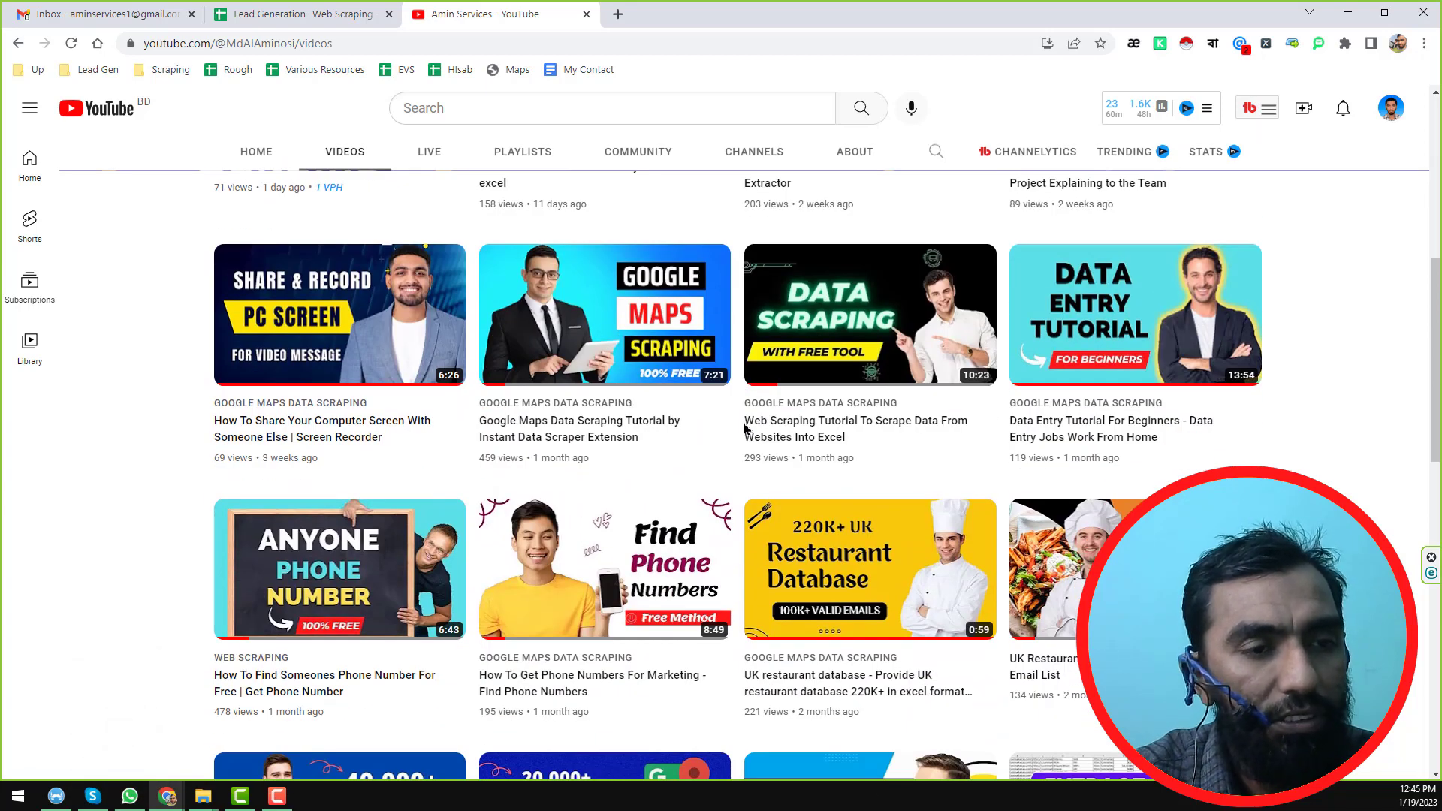
pyautogui.scroll(-3, 746, 428)
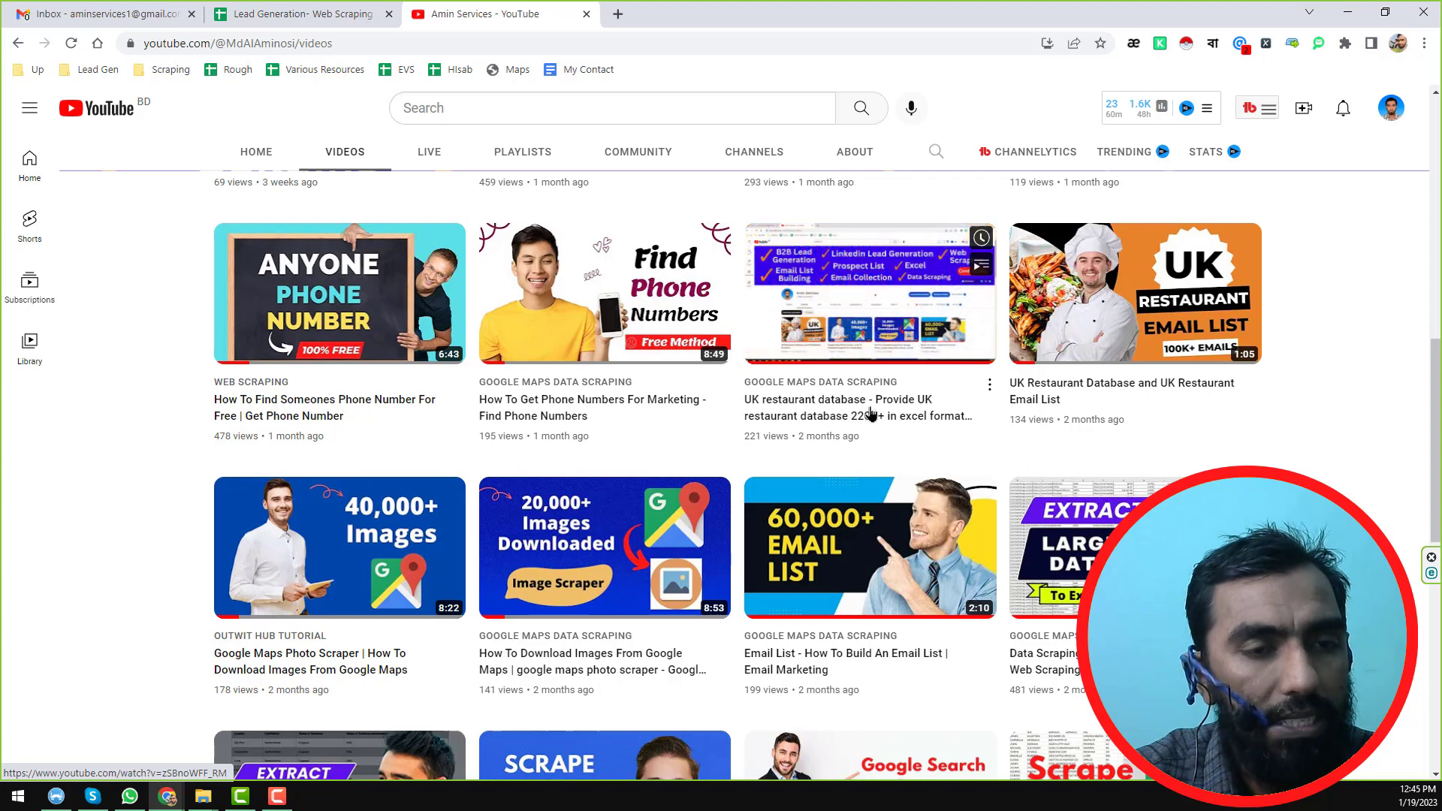
pyautogui.scroll(-2, 871, 416)
pyautogui.scroll(-5, 887, 401)
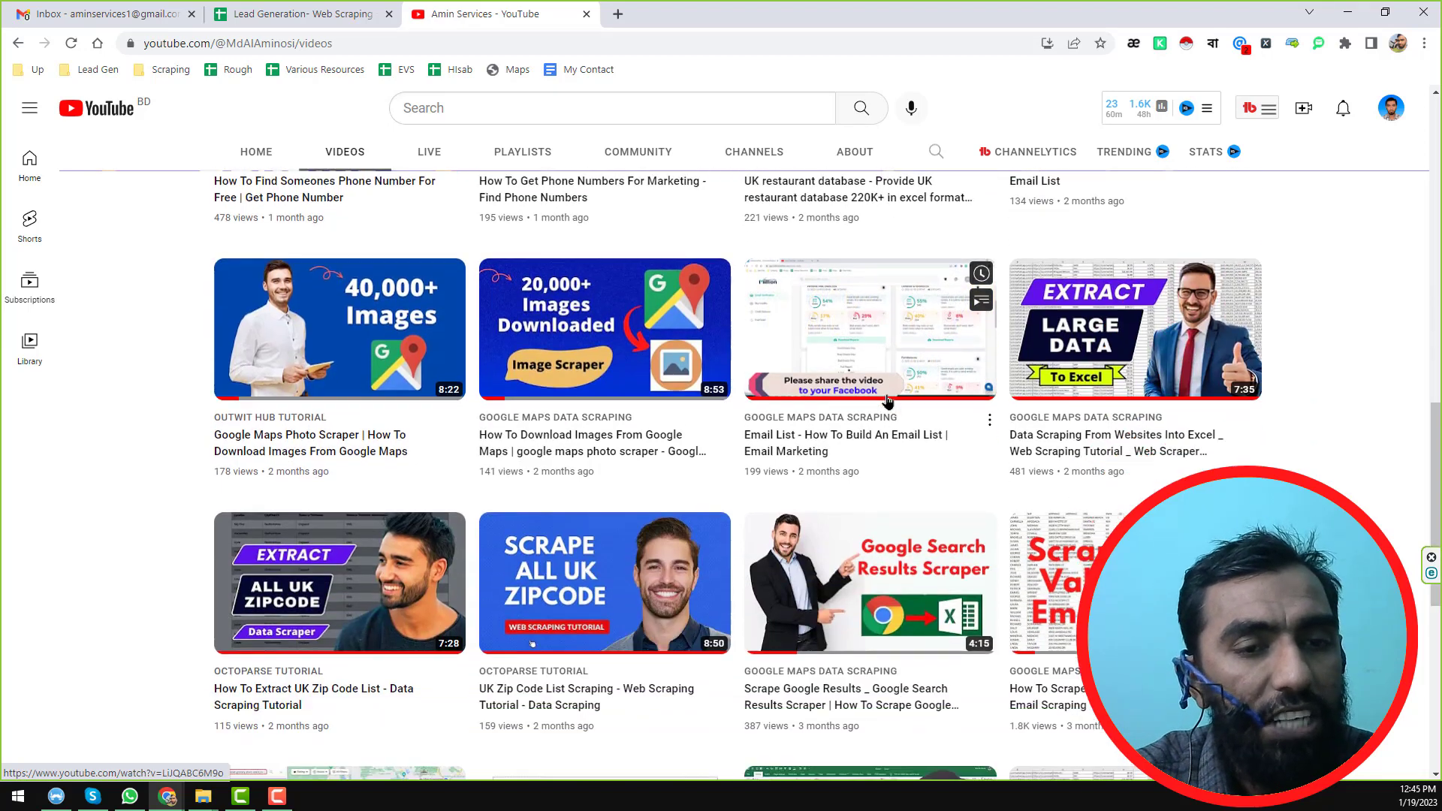
pyautogui.scroll(-3, 887, 402)
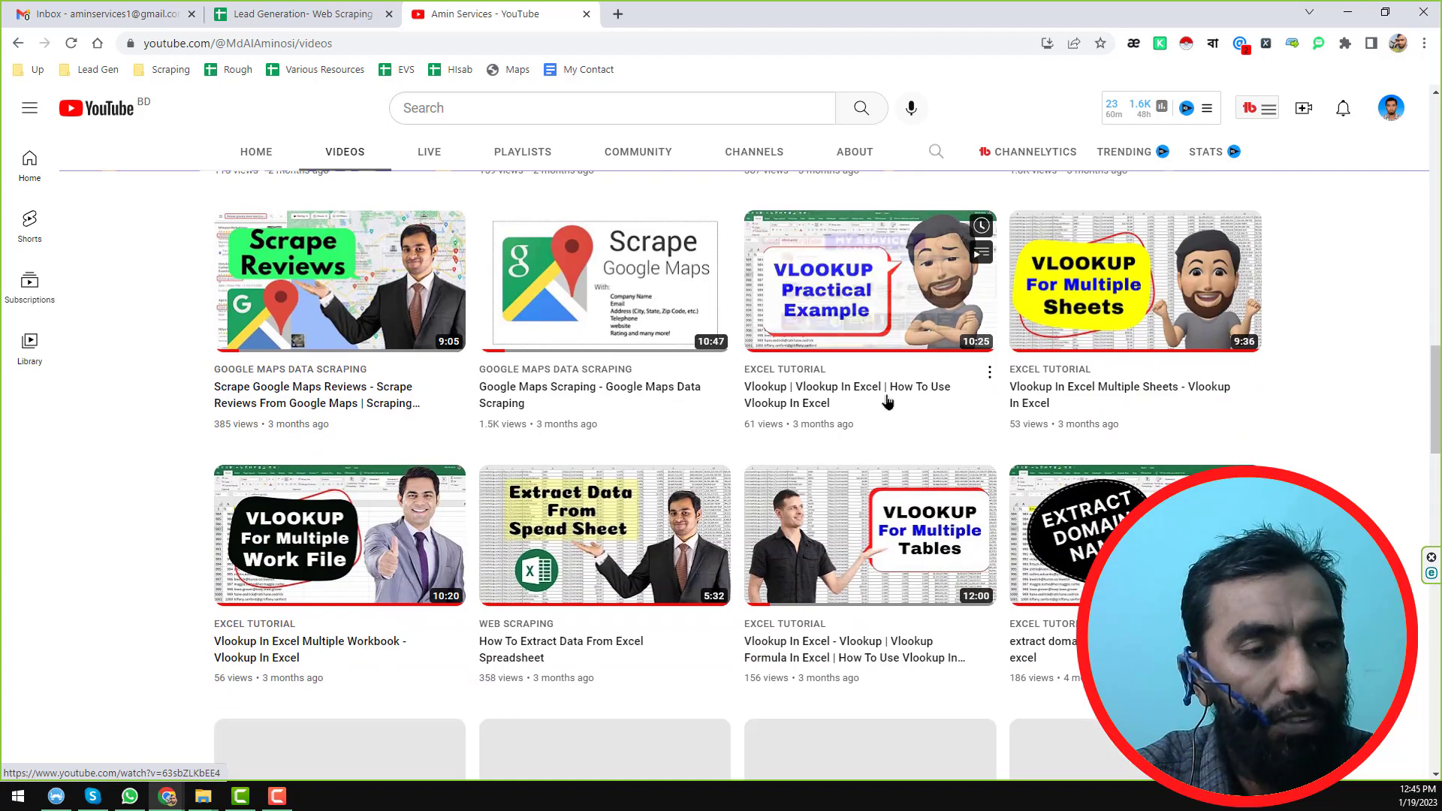
pyautogui.scroll(-2, 887, 402)
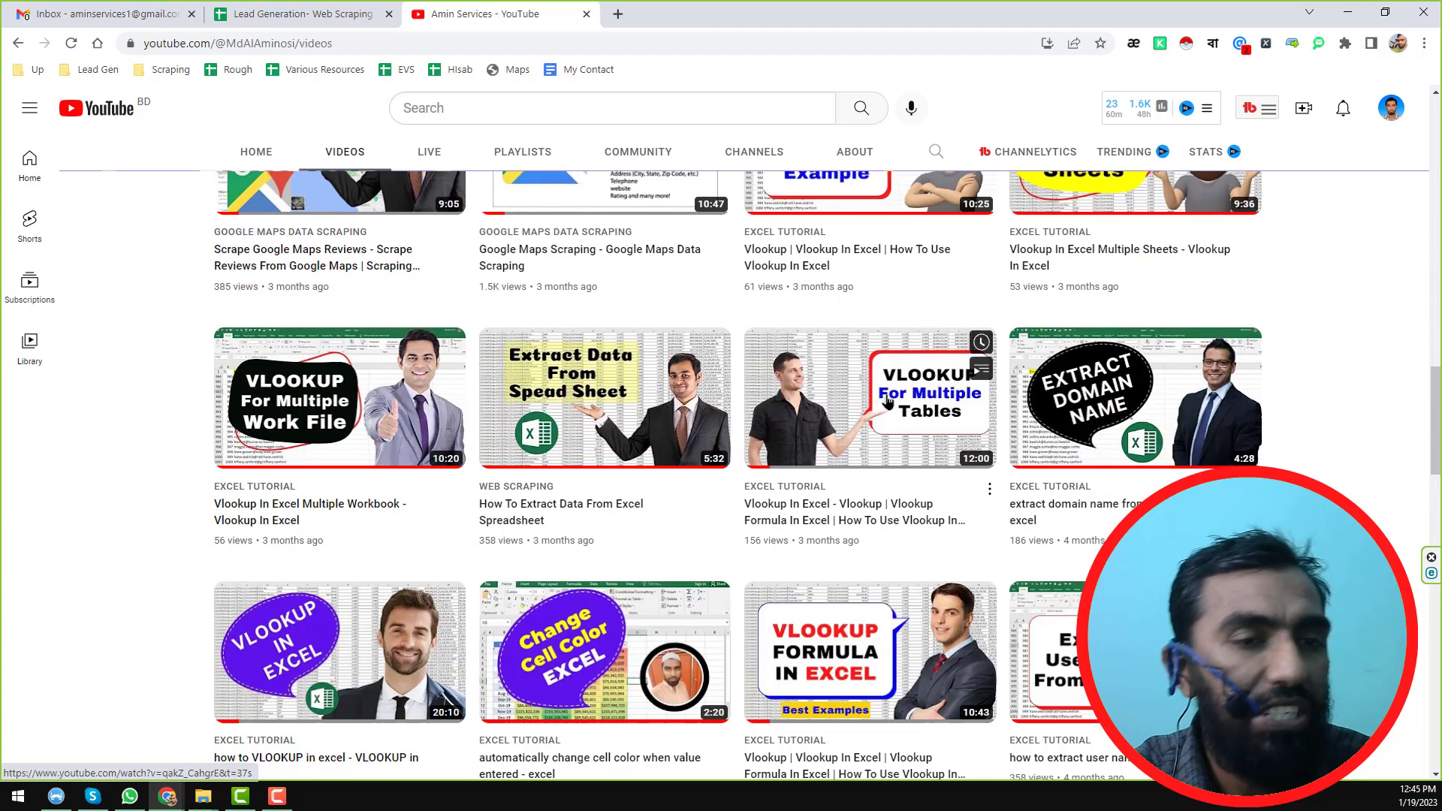
pyautogui.scroll(-7, 887, 401)
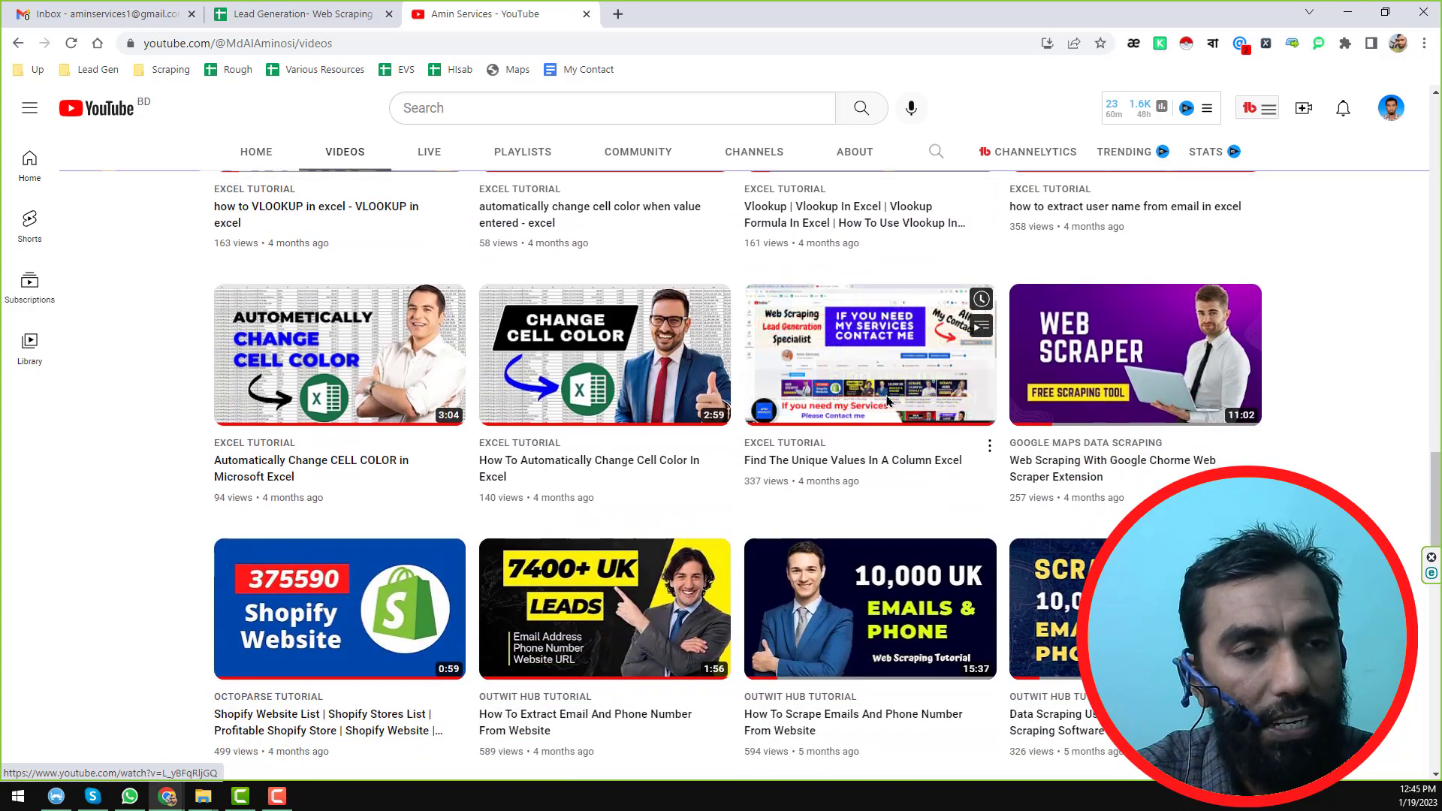
pyautogui.scroll(2, 887, 402)
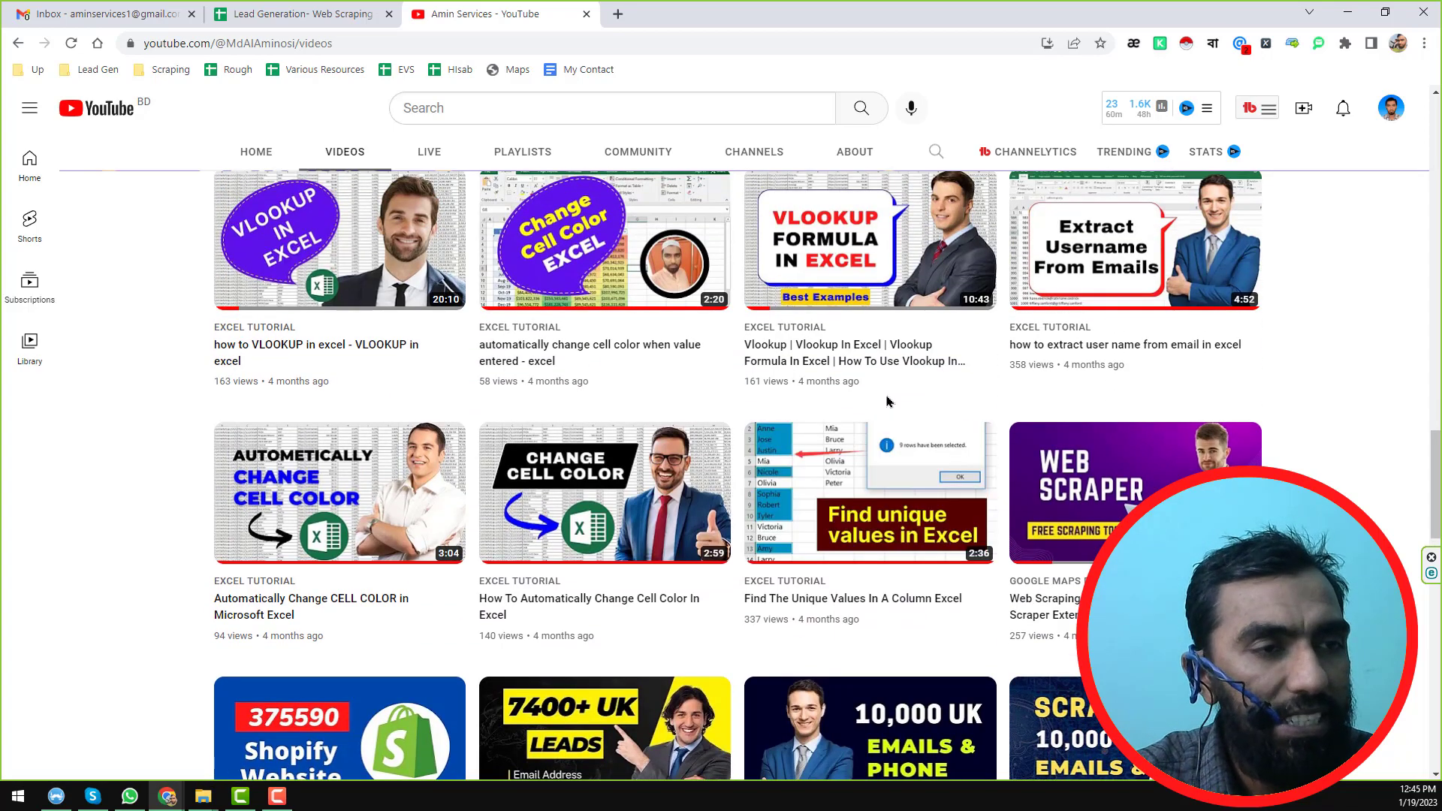
pyautogui.scroll(12, 887, 402)
pyautogui.scroll(15, 886, 401)
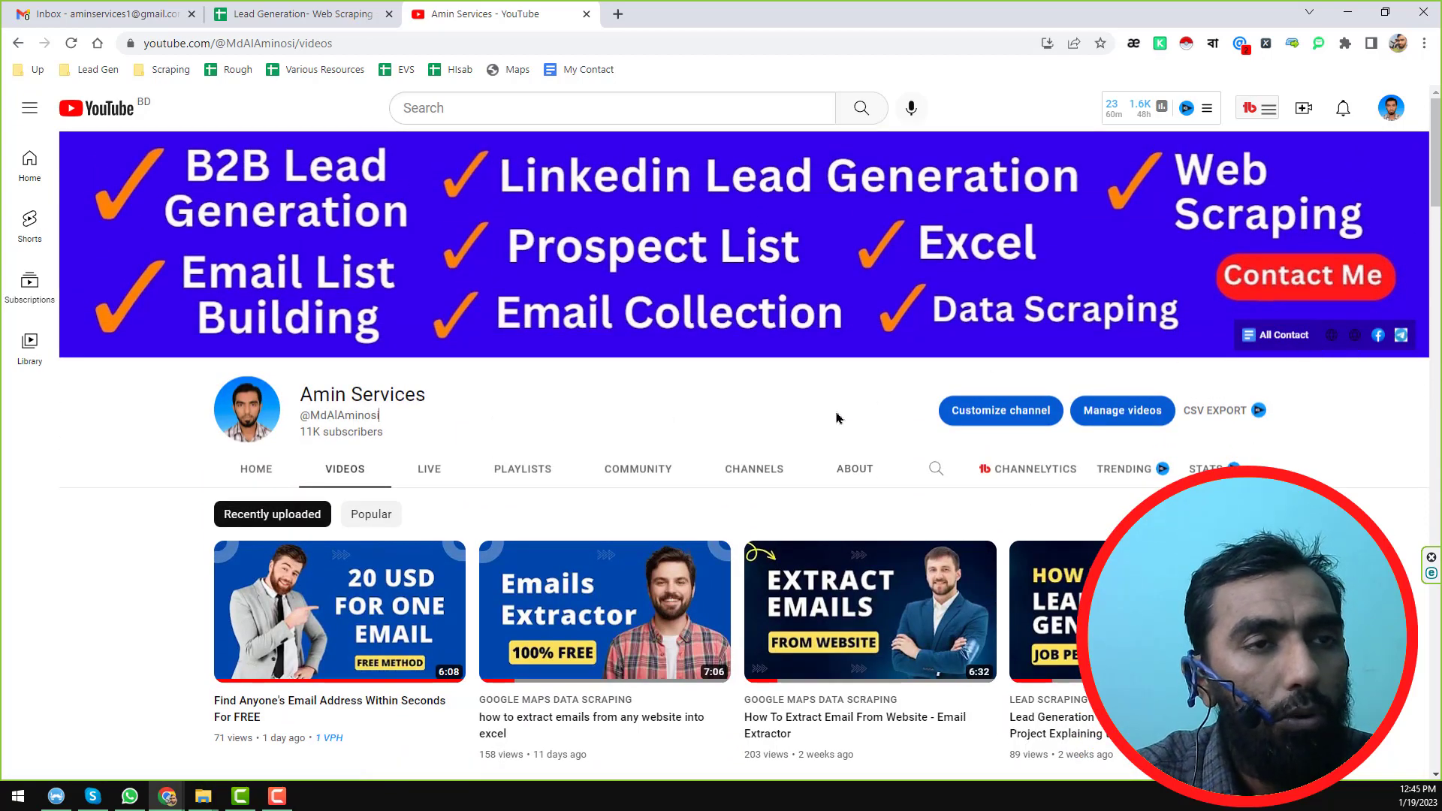
pyautogui.scroll(-2, 837, 418)
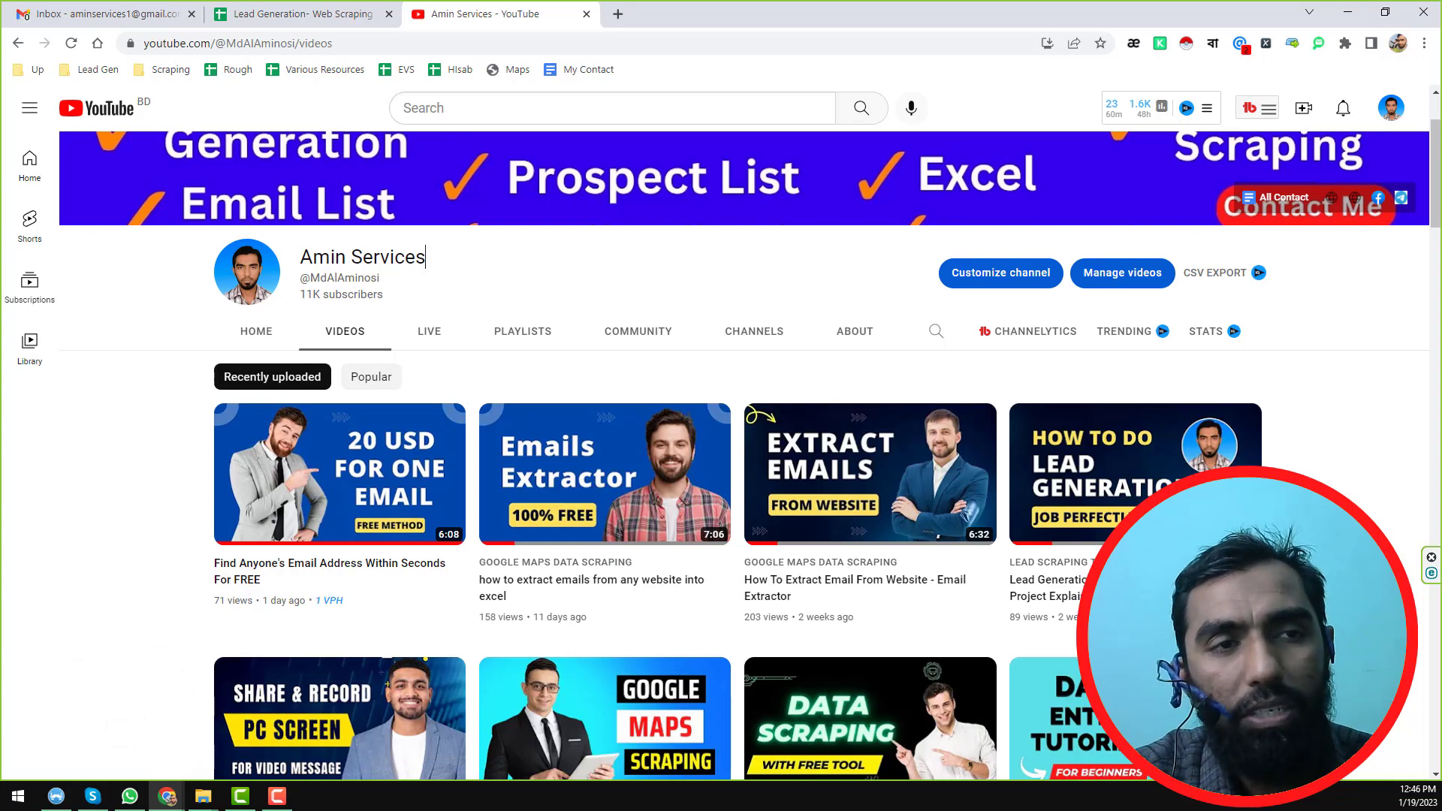
pyautogui.moveTo(1276, 23); pyautogui.dragTo(976, 30)
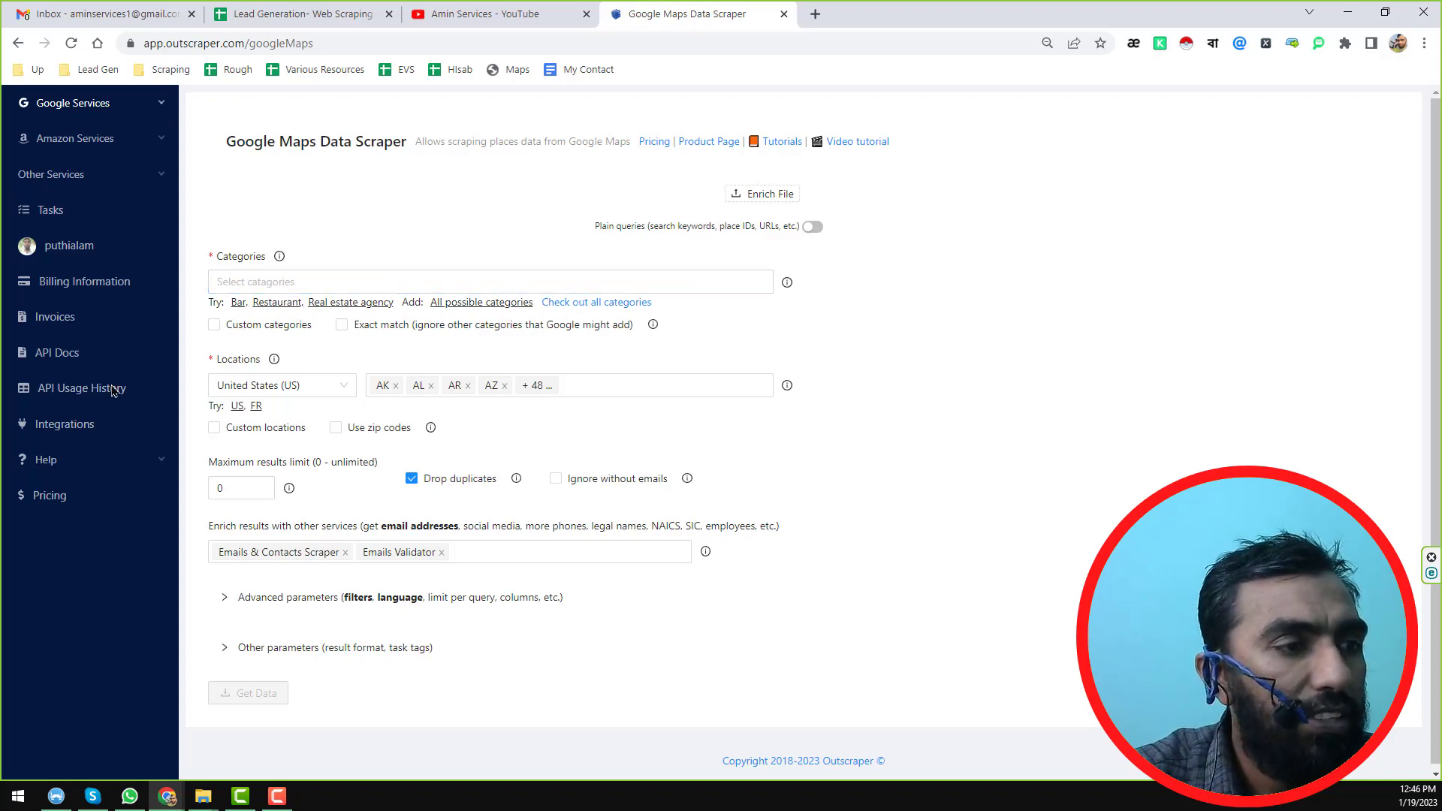
pyautogui.rightClick(64, 505)
pyautogui.click(107, 513)
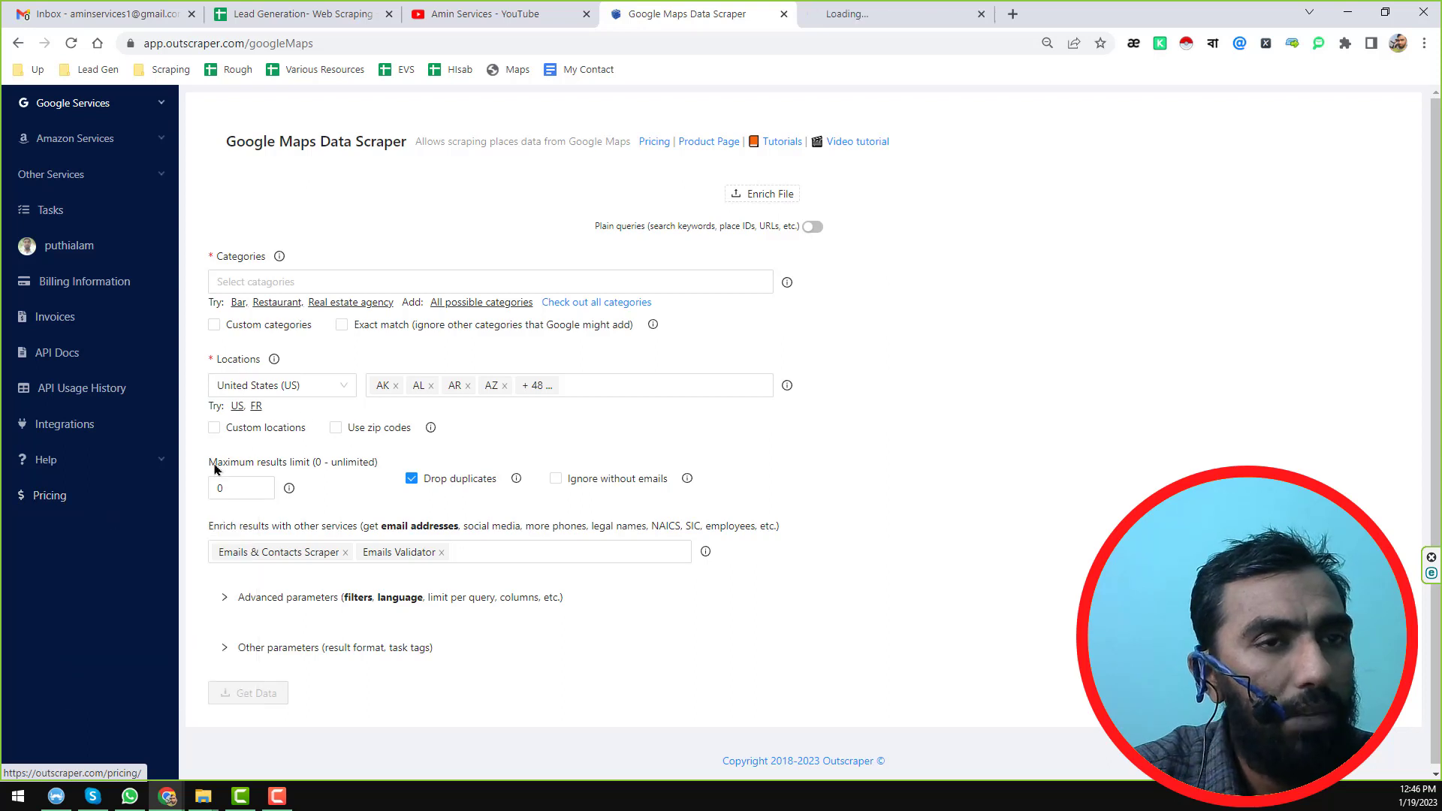
pyautogui.click(876, 13)
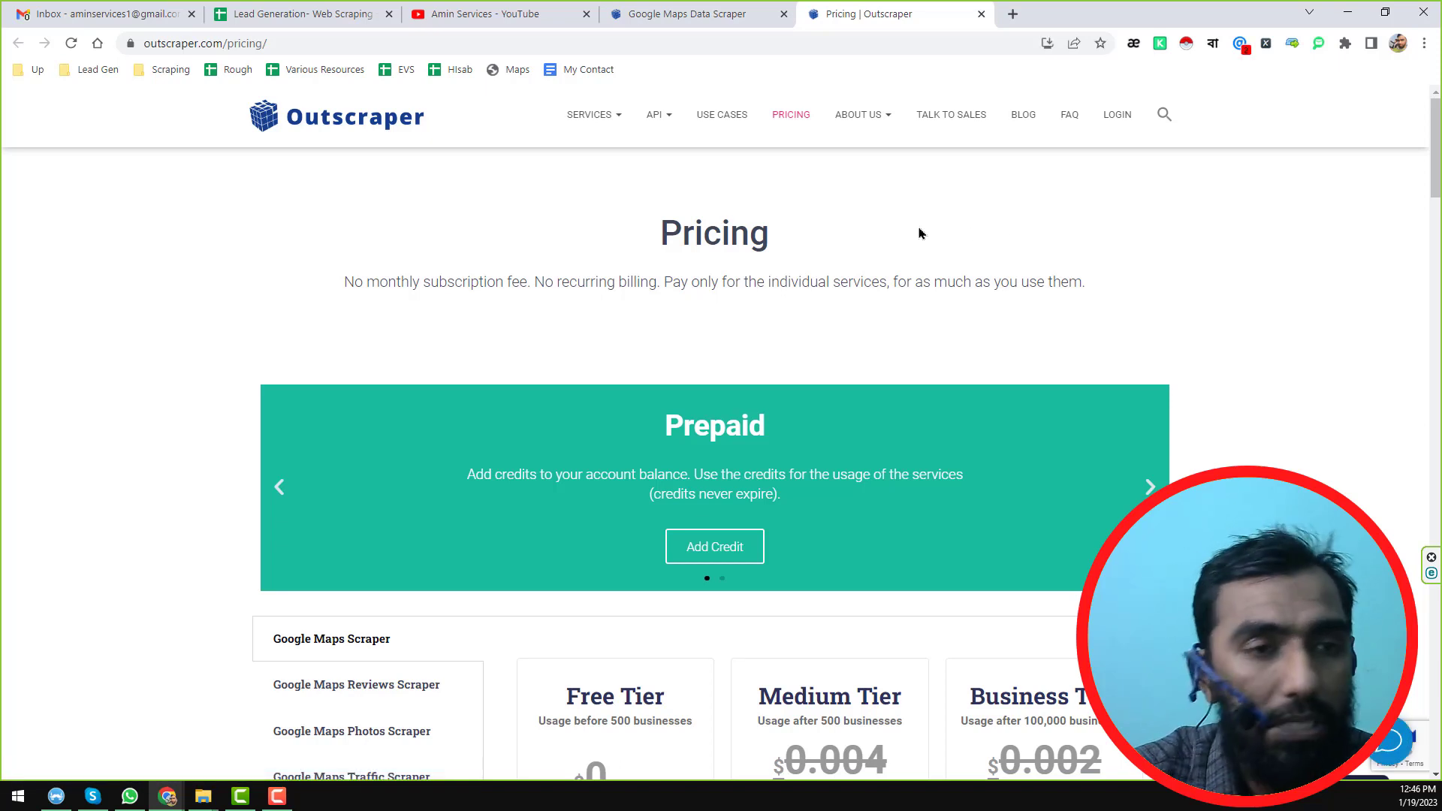
pyautogui.scroll(-4, 854, 238)
pyautogui.scroll(-2, 434, 248)
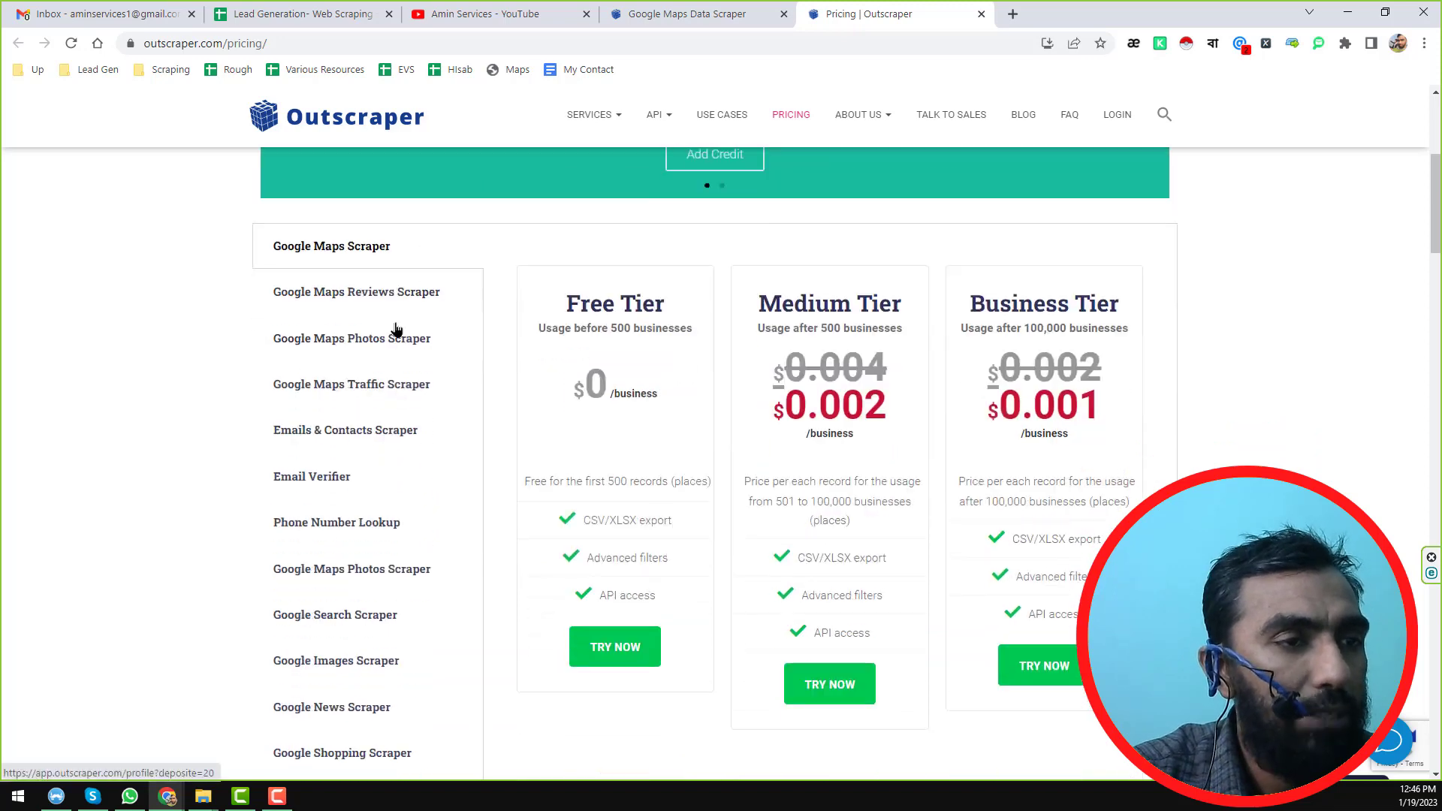
pyautogui.scroll(5, 447, 336)
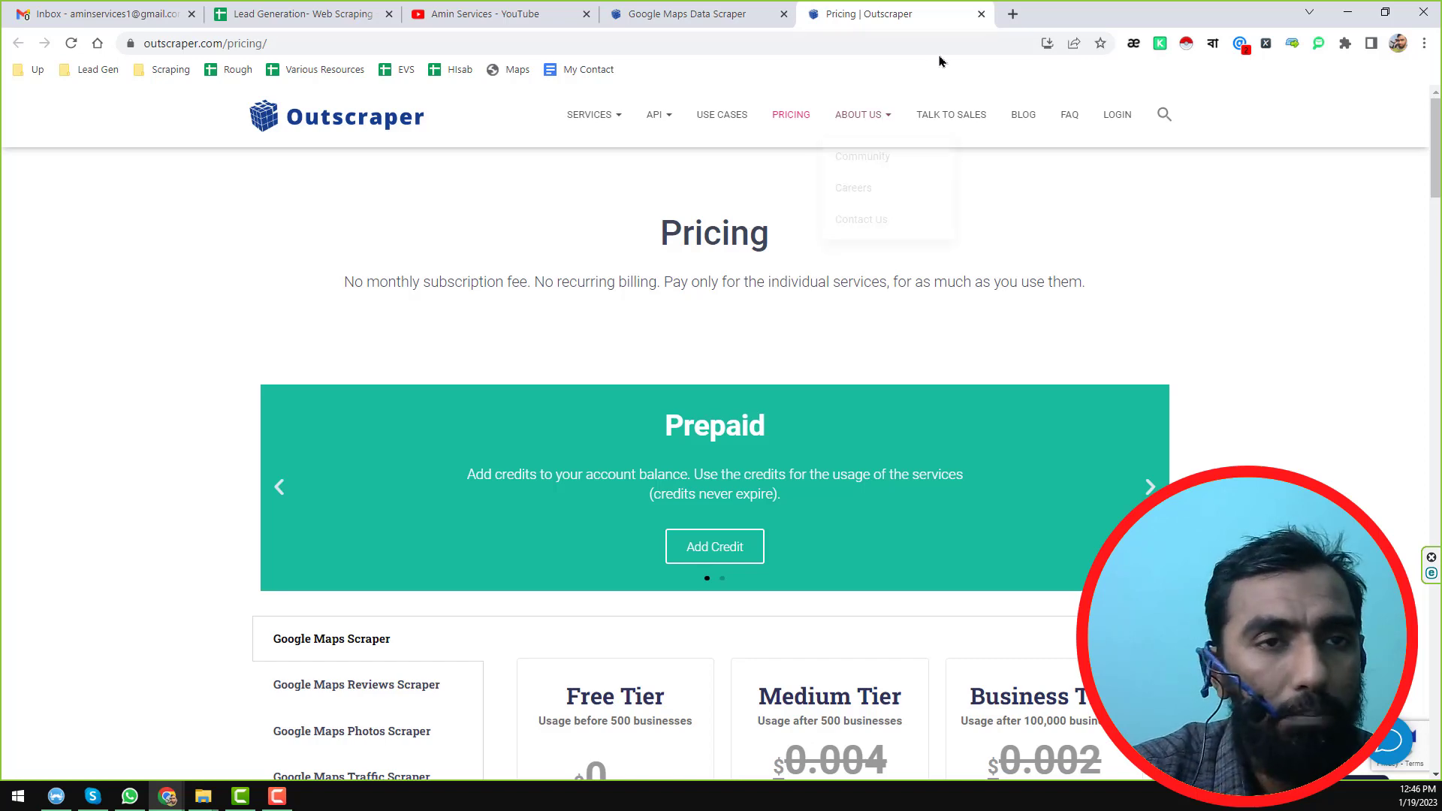
pyautogui.click(981, 14)
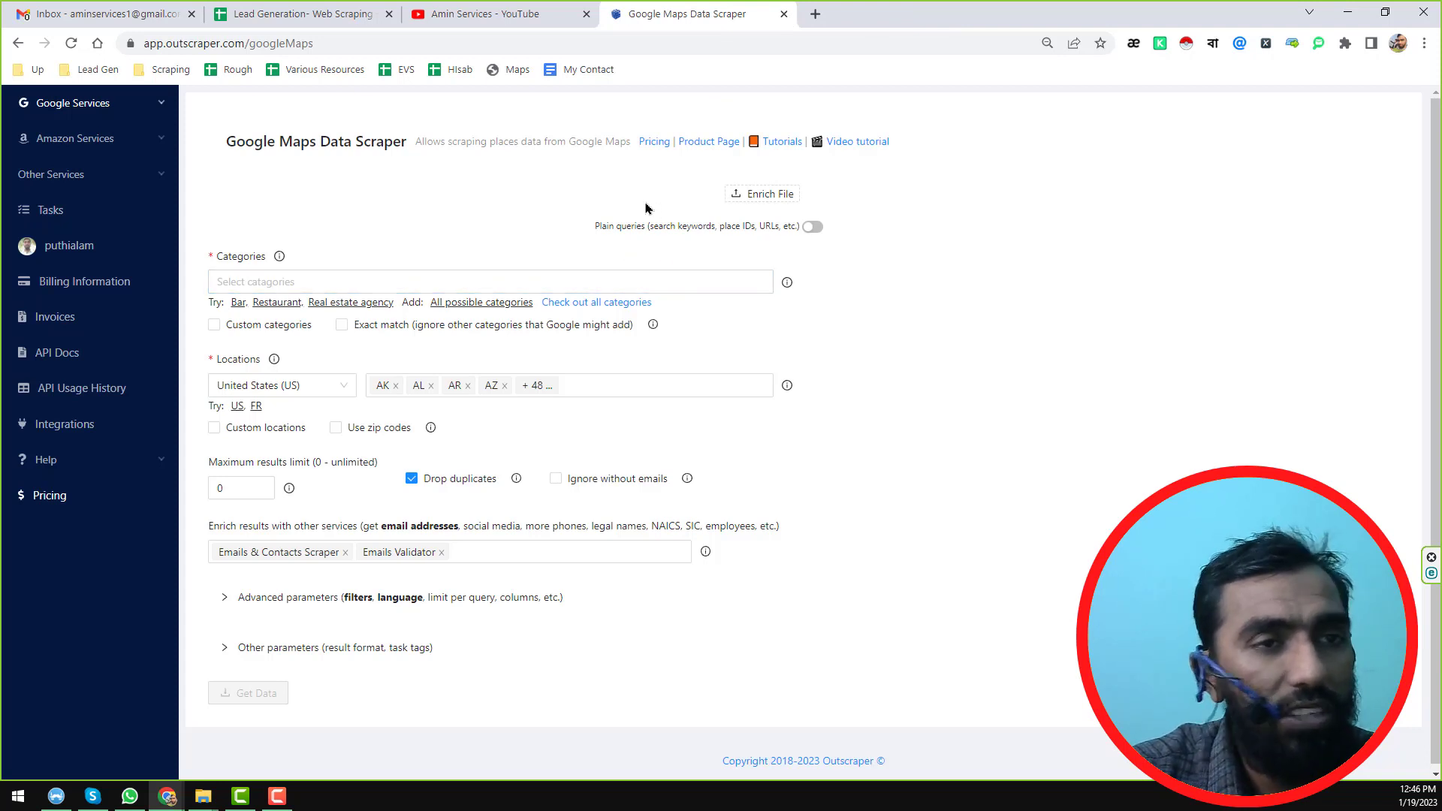
# - Set the search category to real estate agency and restrict locations to AK only
pyautogui.click(161, 111)
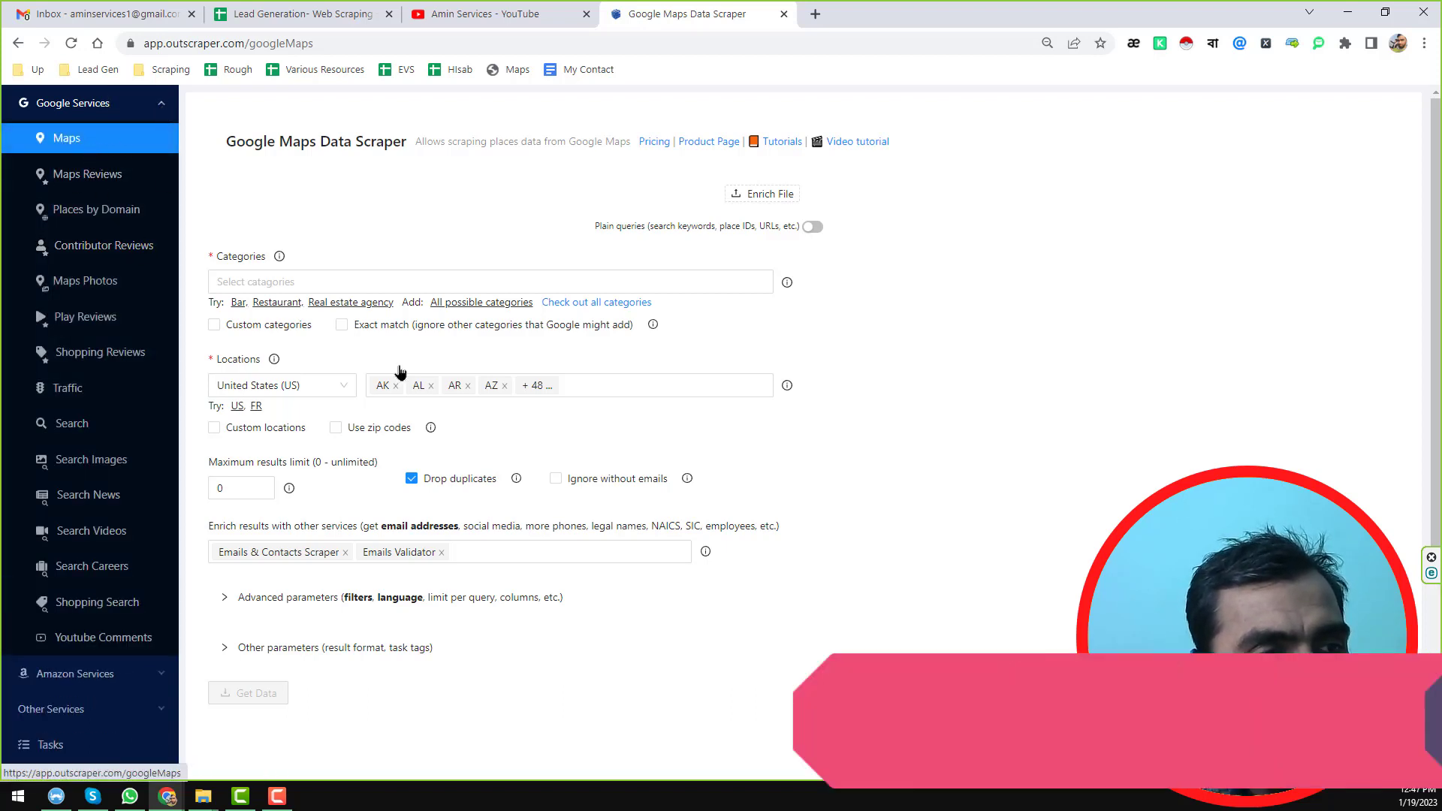
pyautogui.click(402, 284)
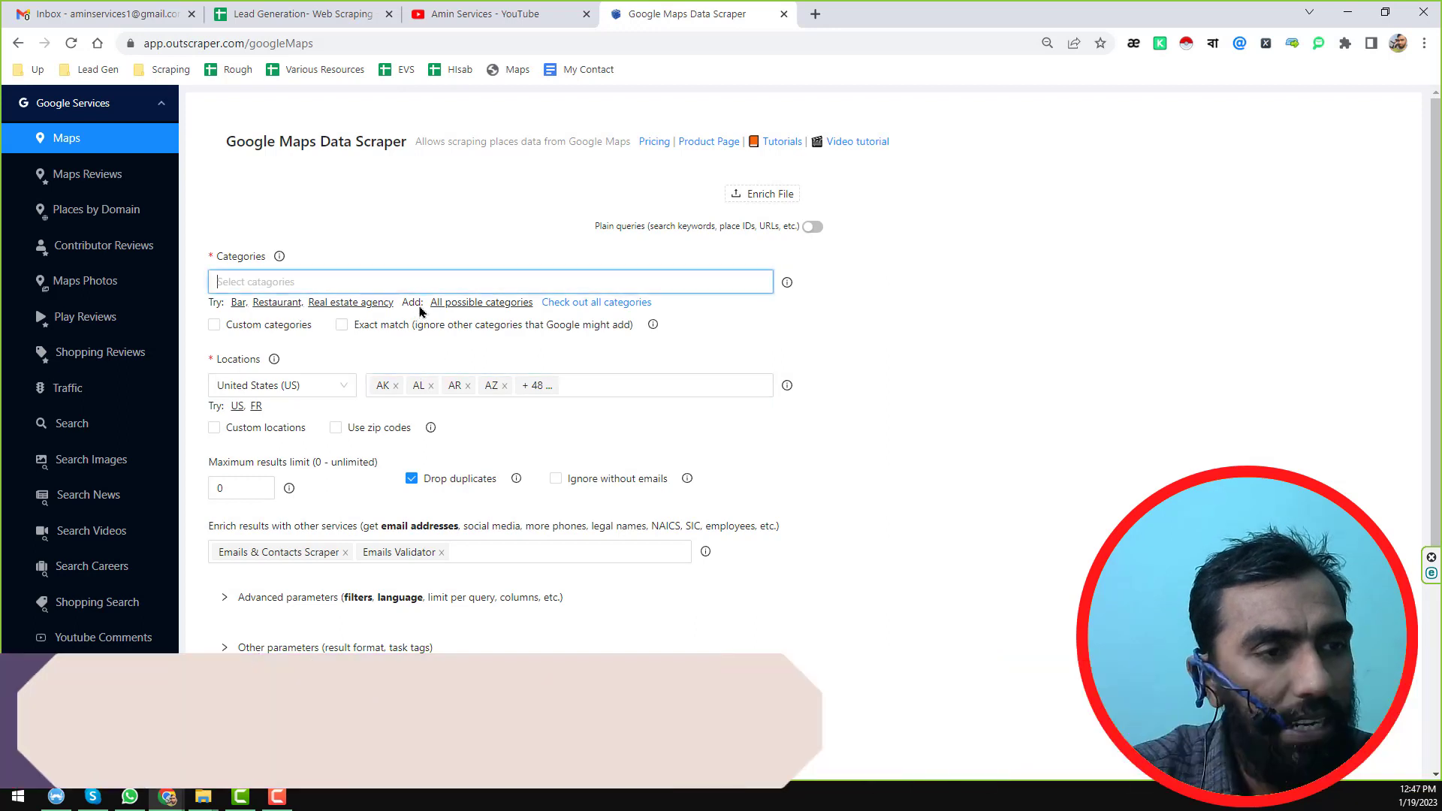
pyautogui.click(376, 231)
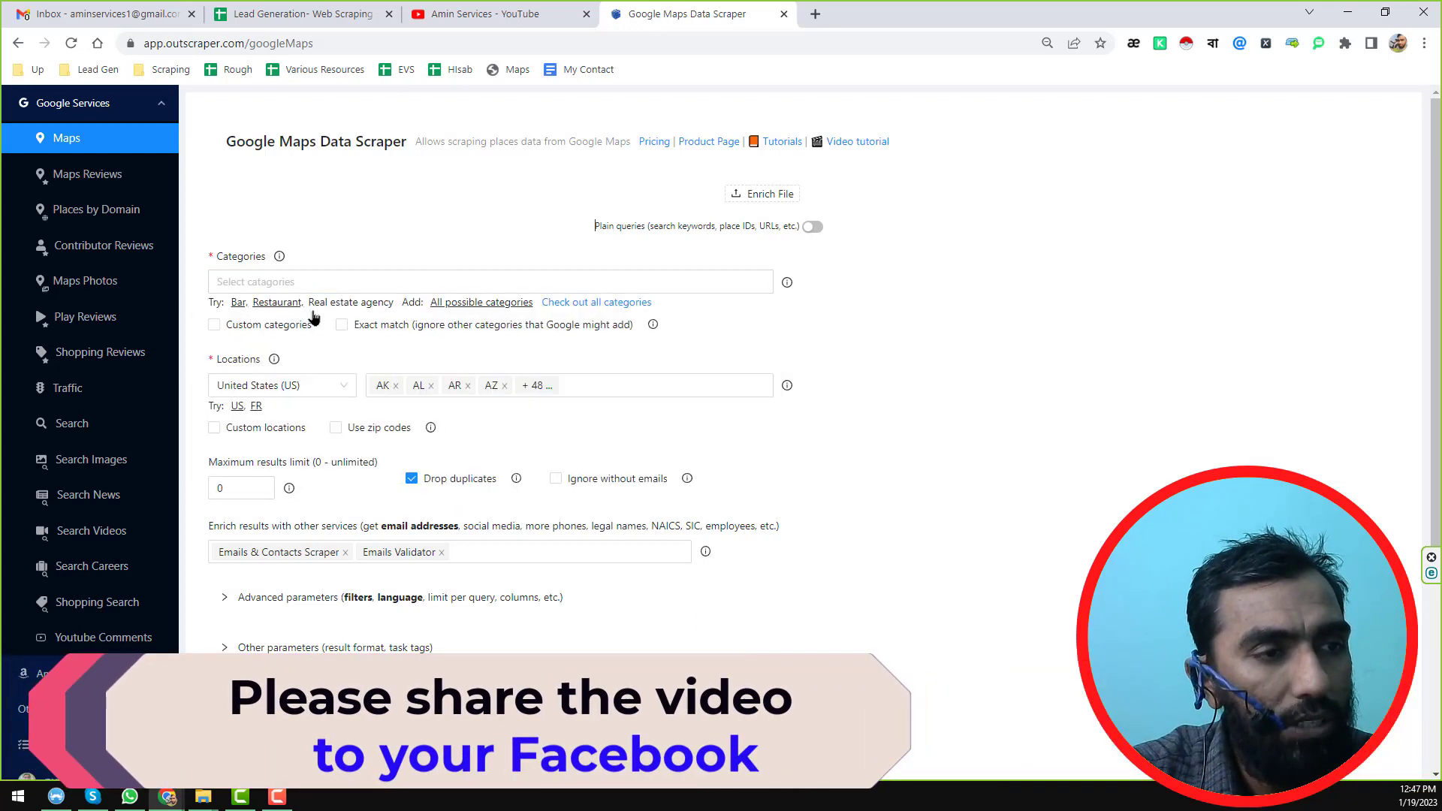
pyautogui.click(360, 304)
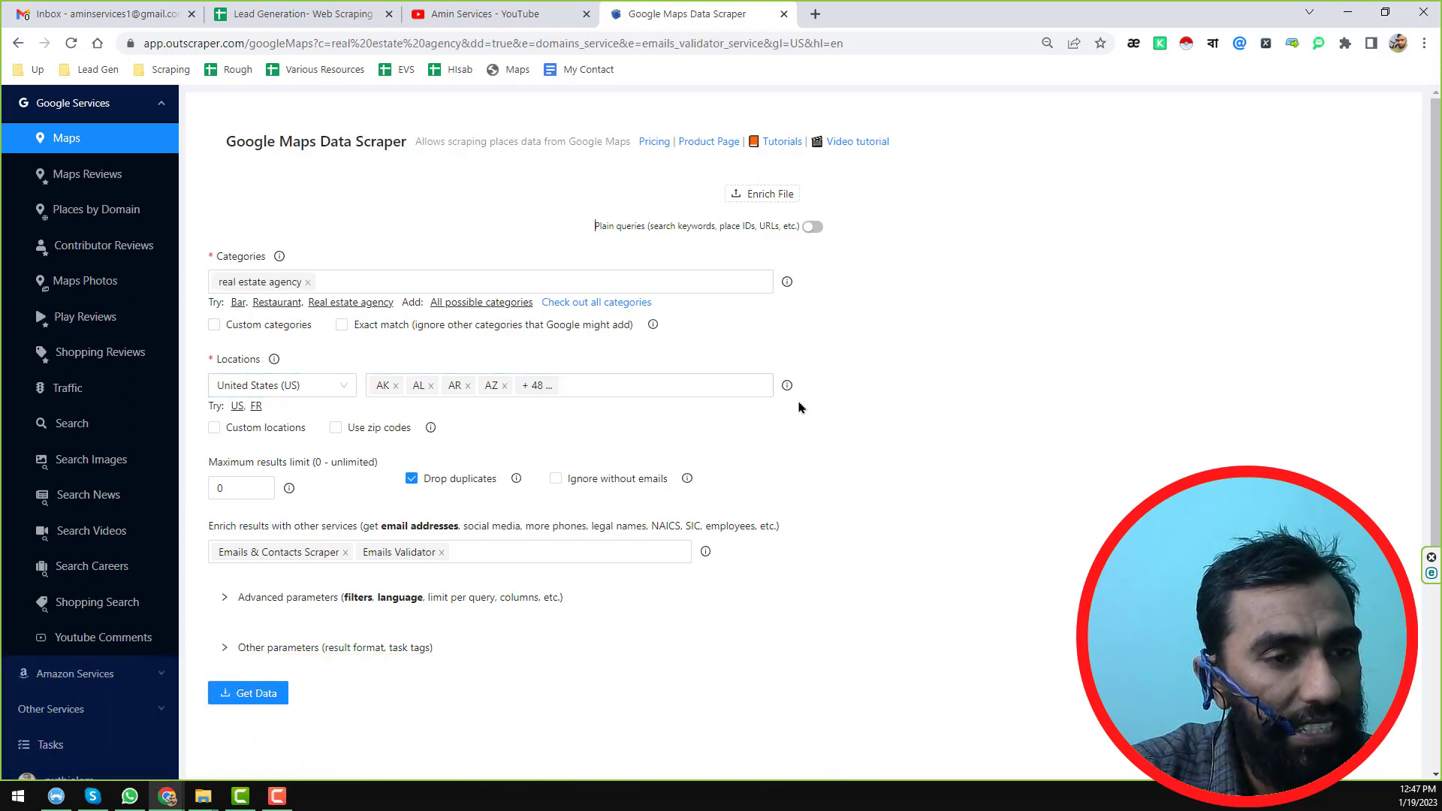
pyautogui.click(760, 386)
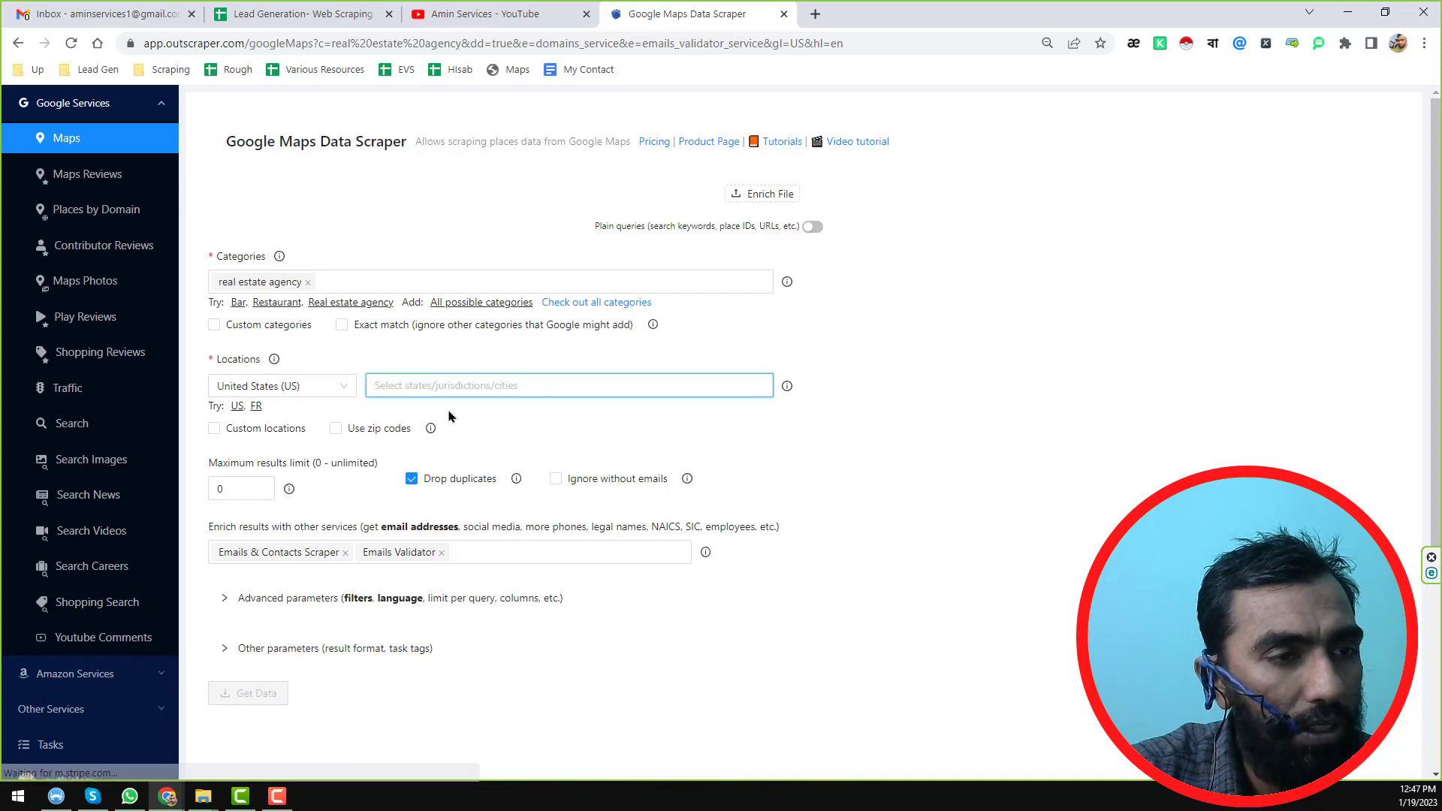
pyautogui.click(449, 386)
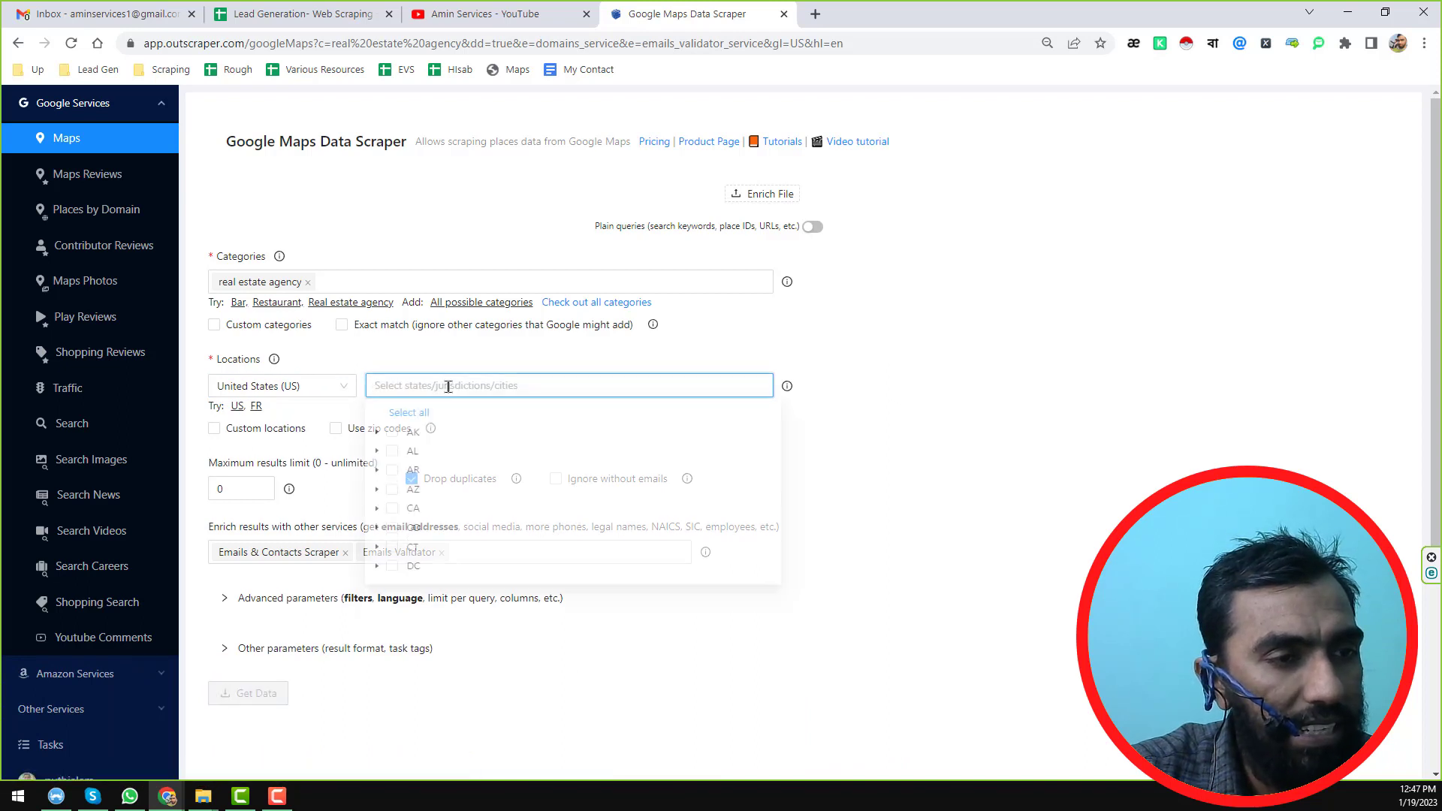
pyautogui.click(394, 437)
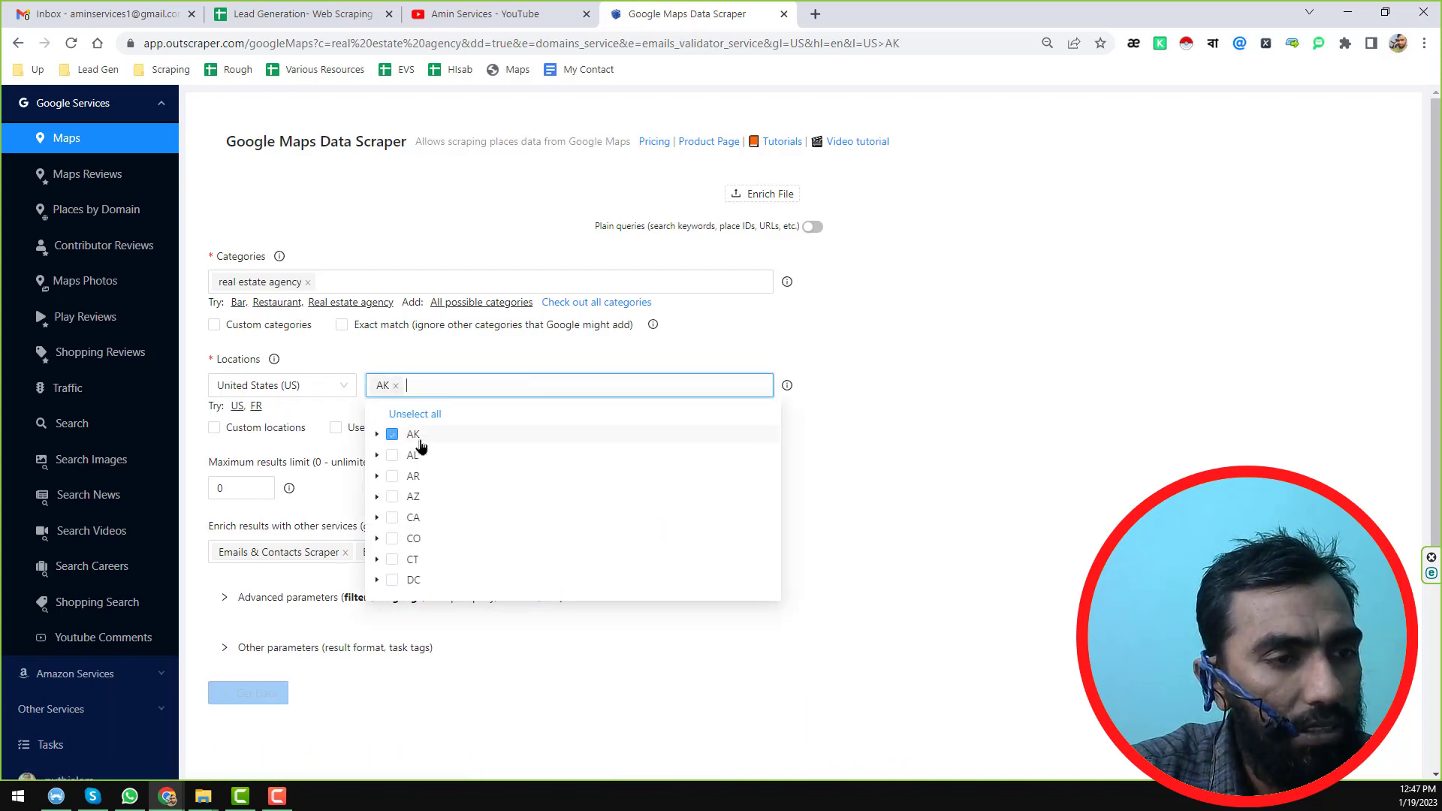
pyautogui.click(864, 385)
# - Limit results to 5, ignore places without emails, and drop email duplicates
pyautogui.scroll(-2, 577, 413)
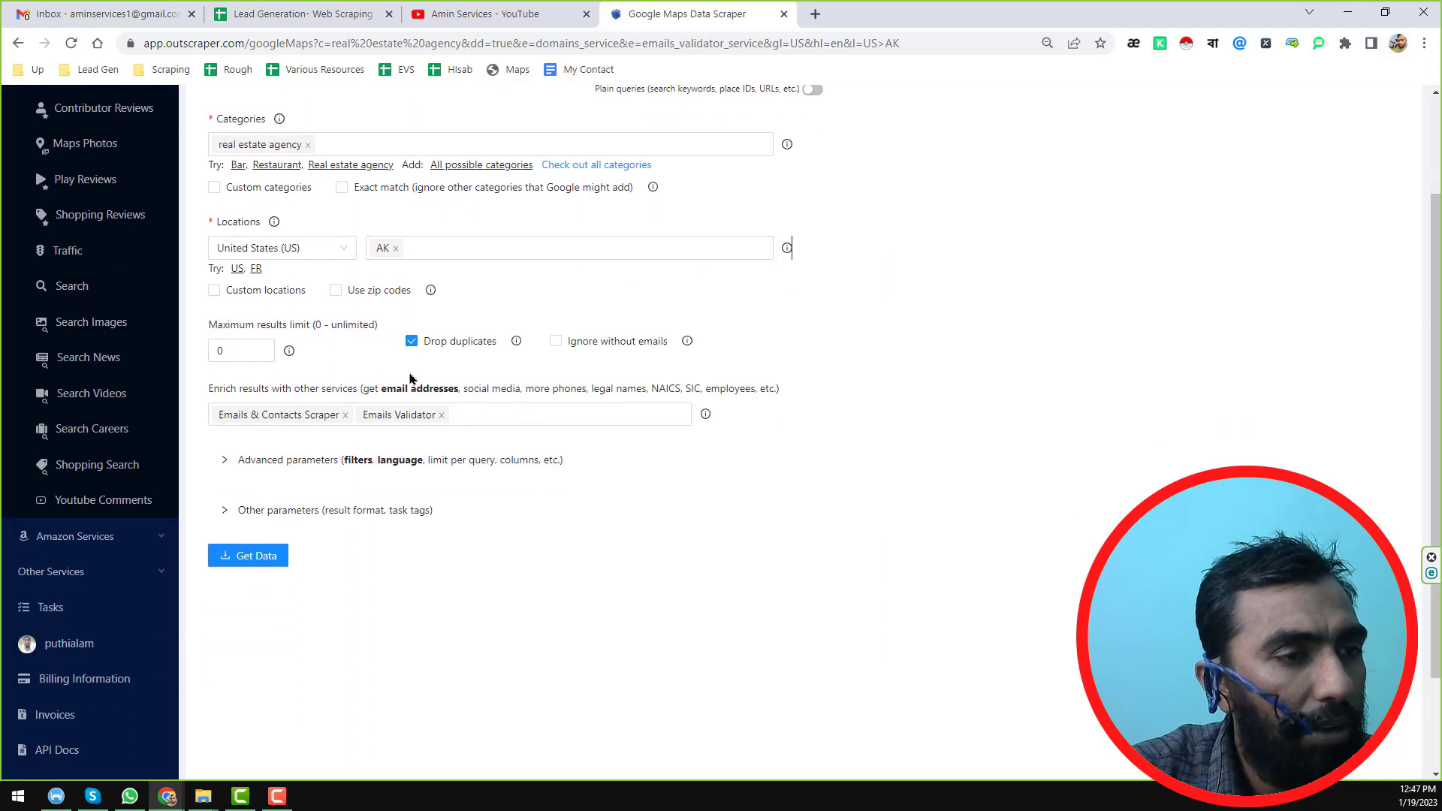
pyautogui.doubleClick(248, 353)
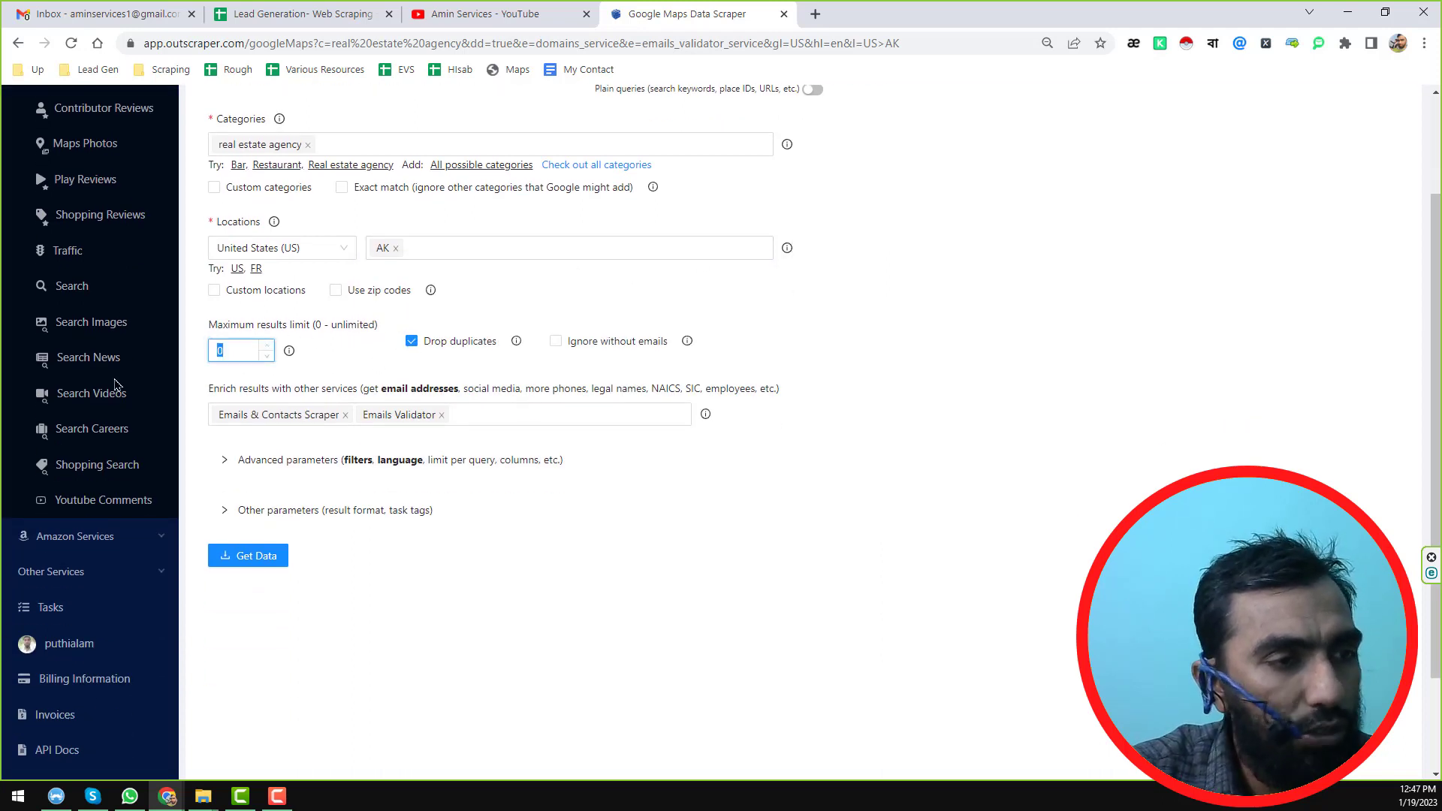
pyautogui.write('5')
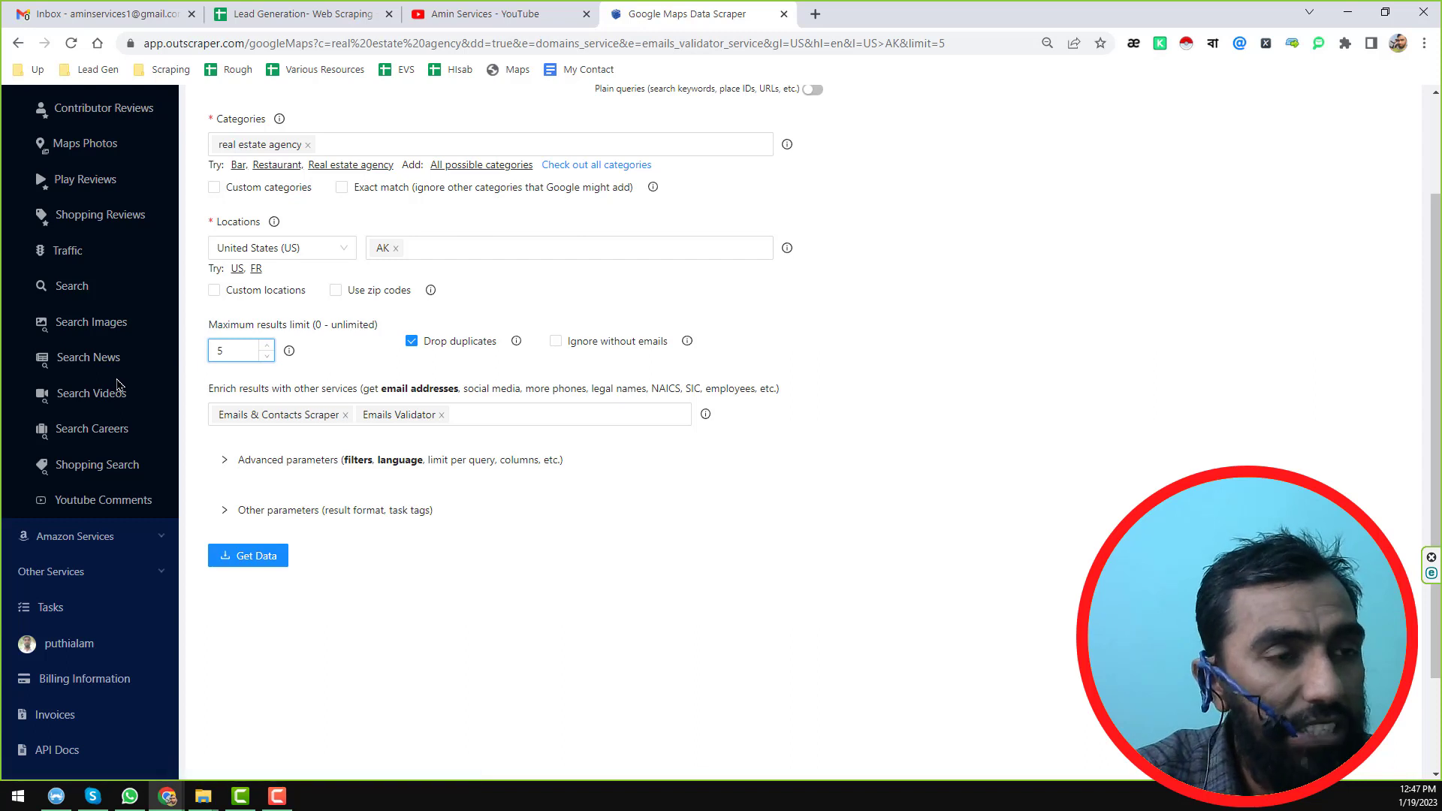
pyautogui.click(462, 352)
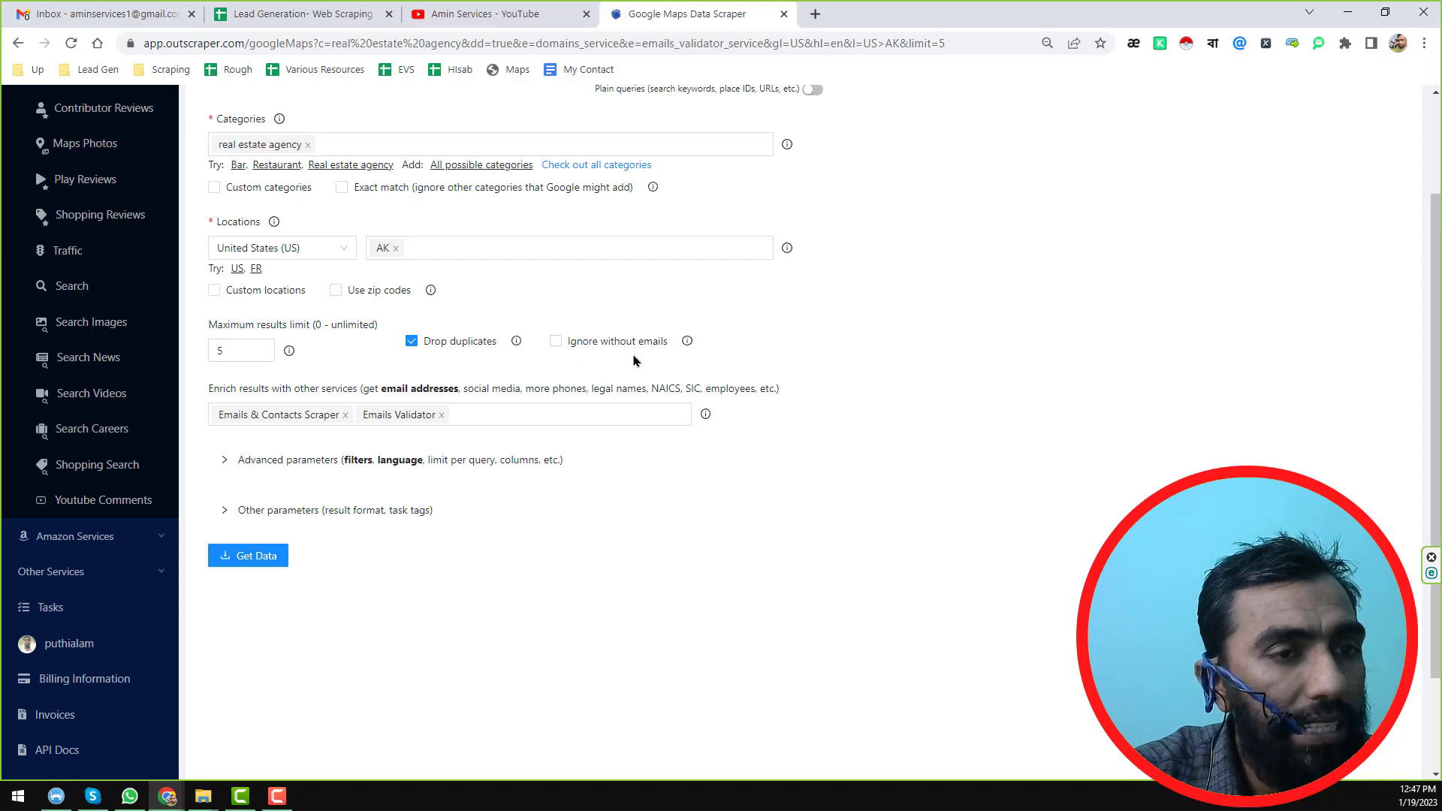
pyautogui.click(556, 342)
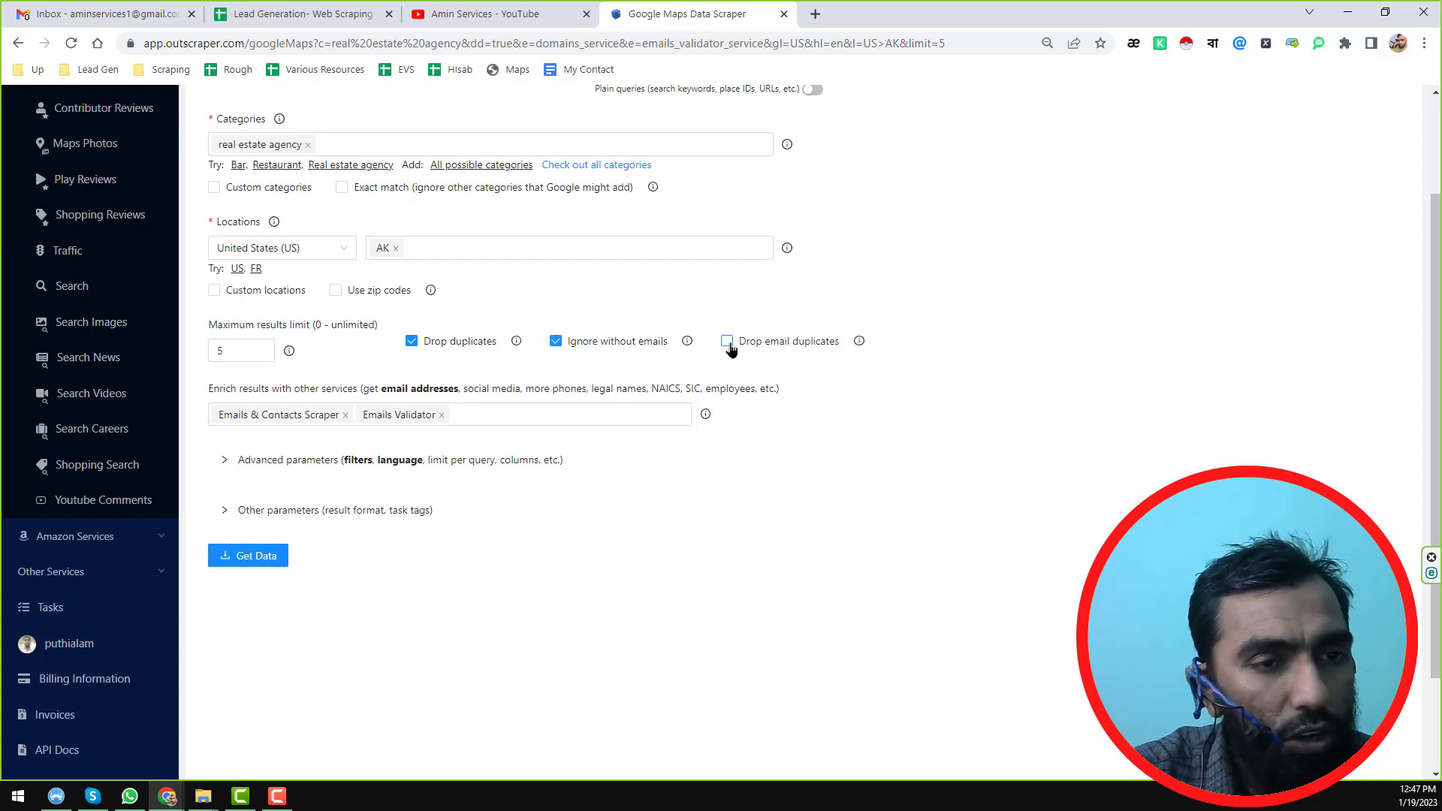
pyautogui.click(728, 345)
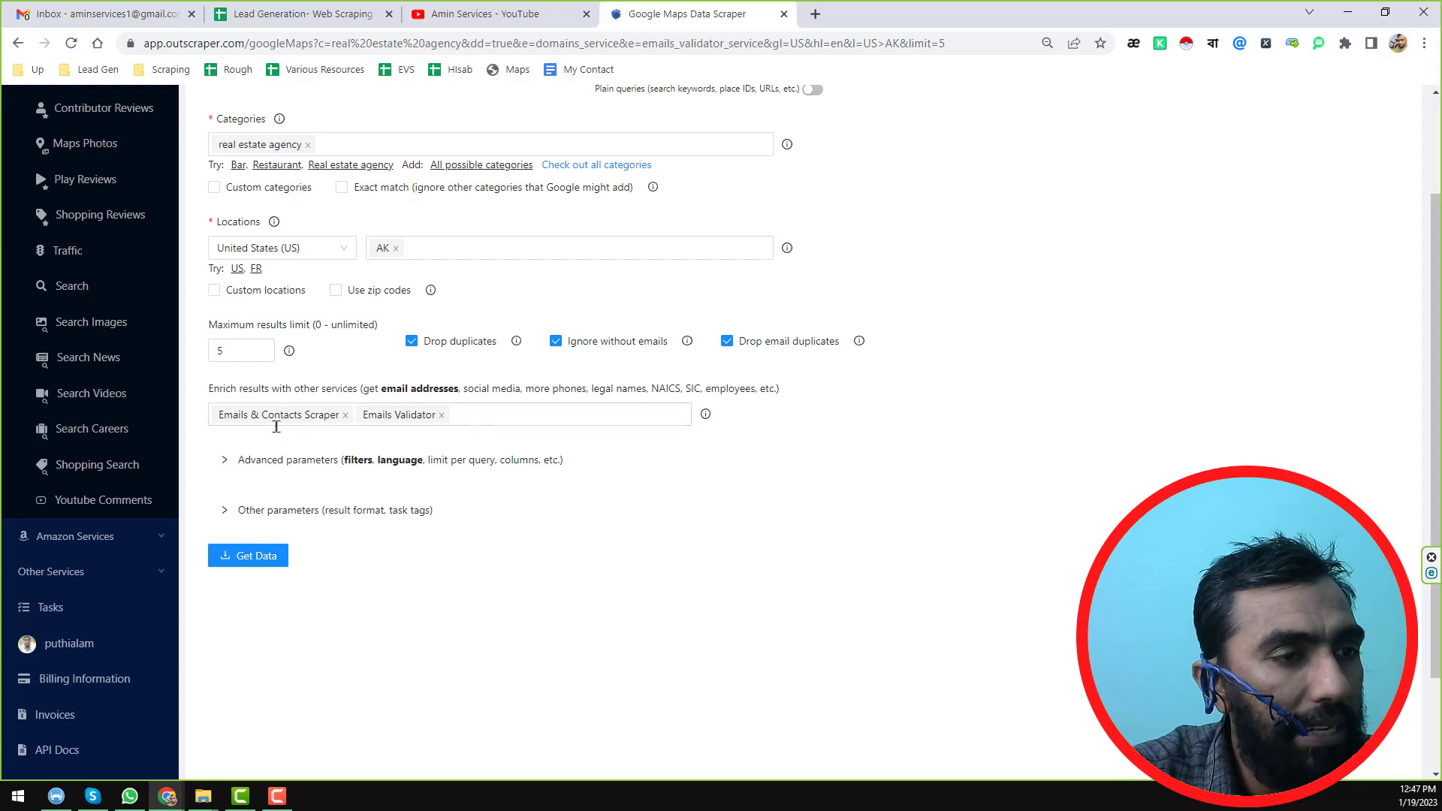
# - Review the selected enrichment services and expand Advanced parameters
pyautogui.click(517, 421)
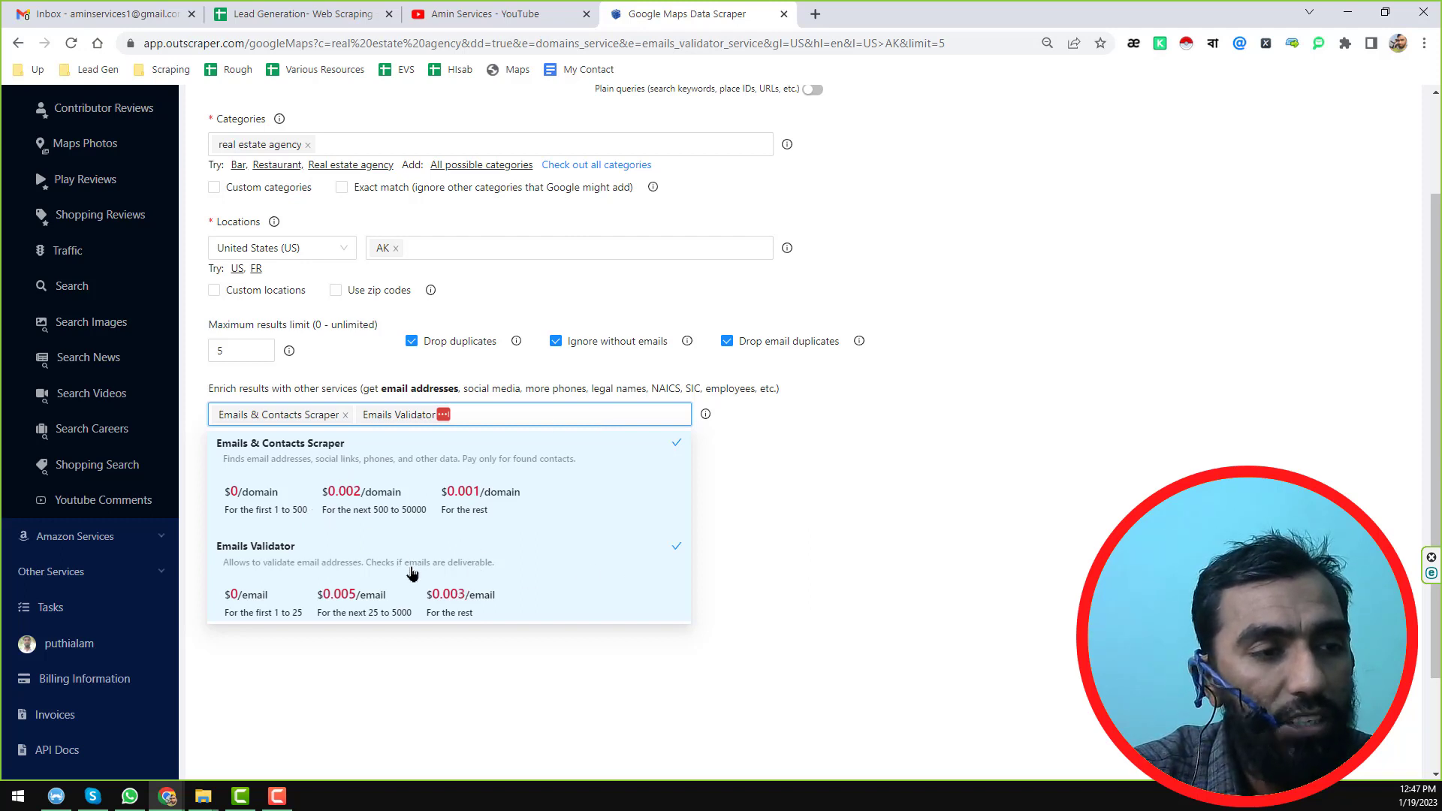
pyautogui.click(814, 566)
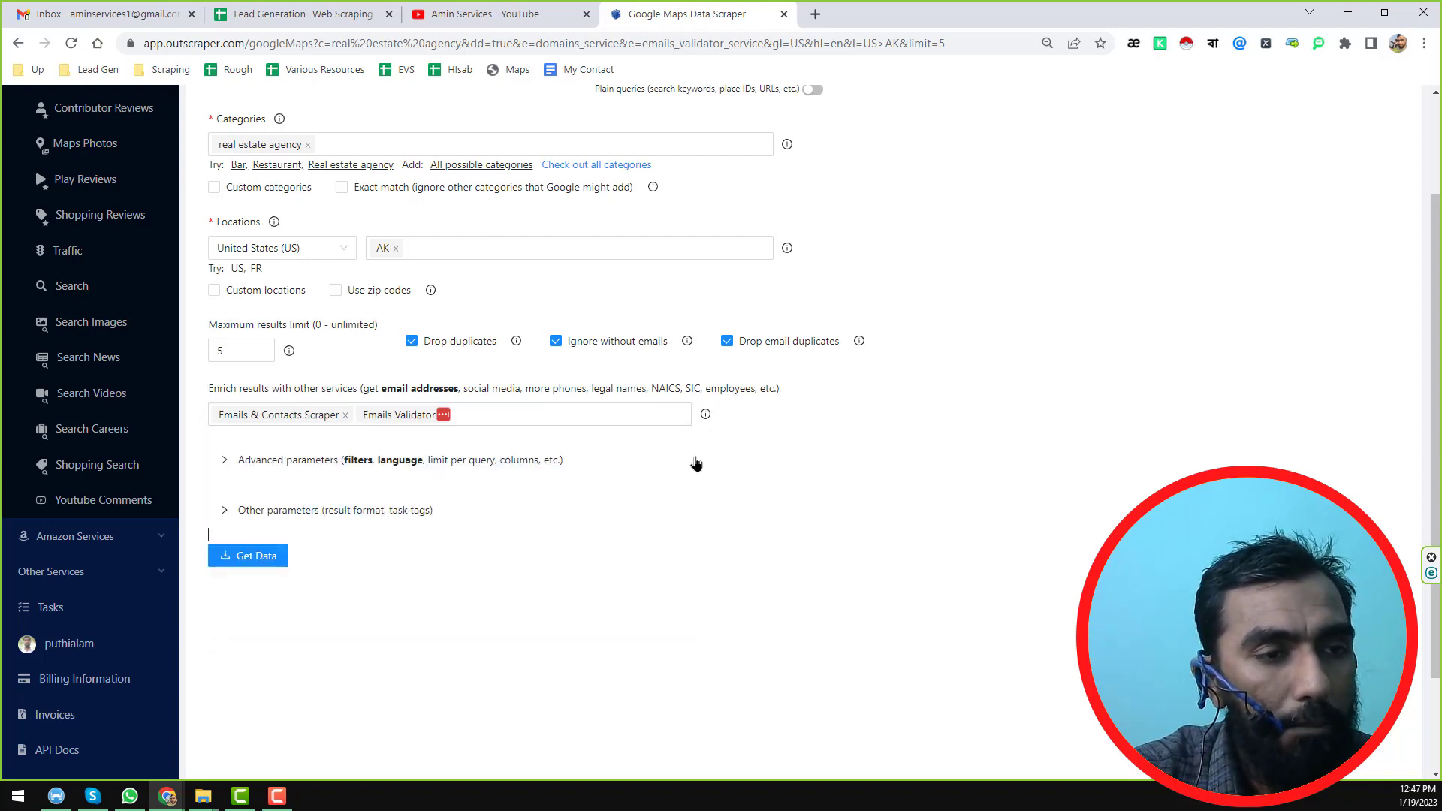
pyautogui.click(226, 461)
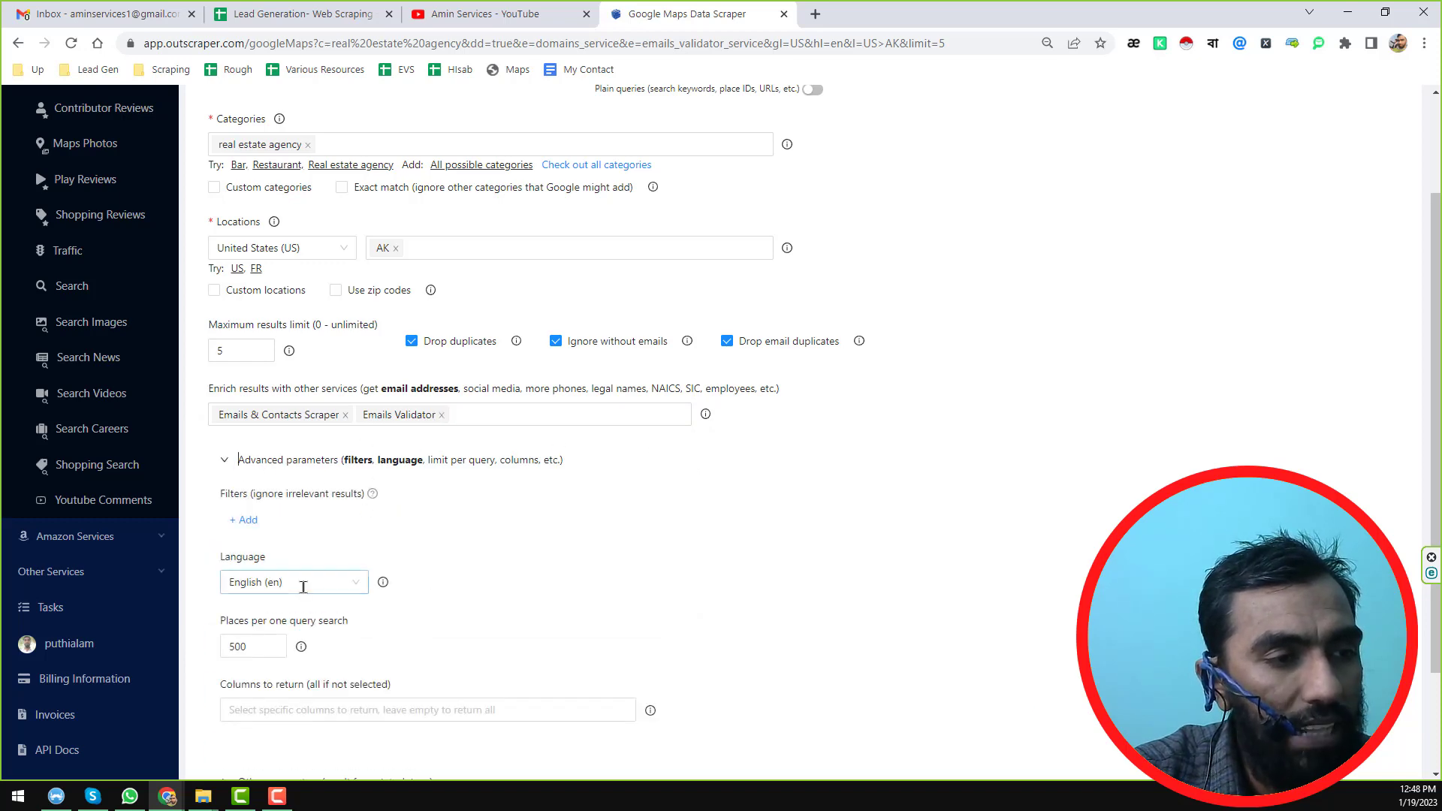
# - Submit and confirm the AK scraping task, then go to the Tasks page
pyautogui.scroll(-2, 540, 569)
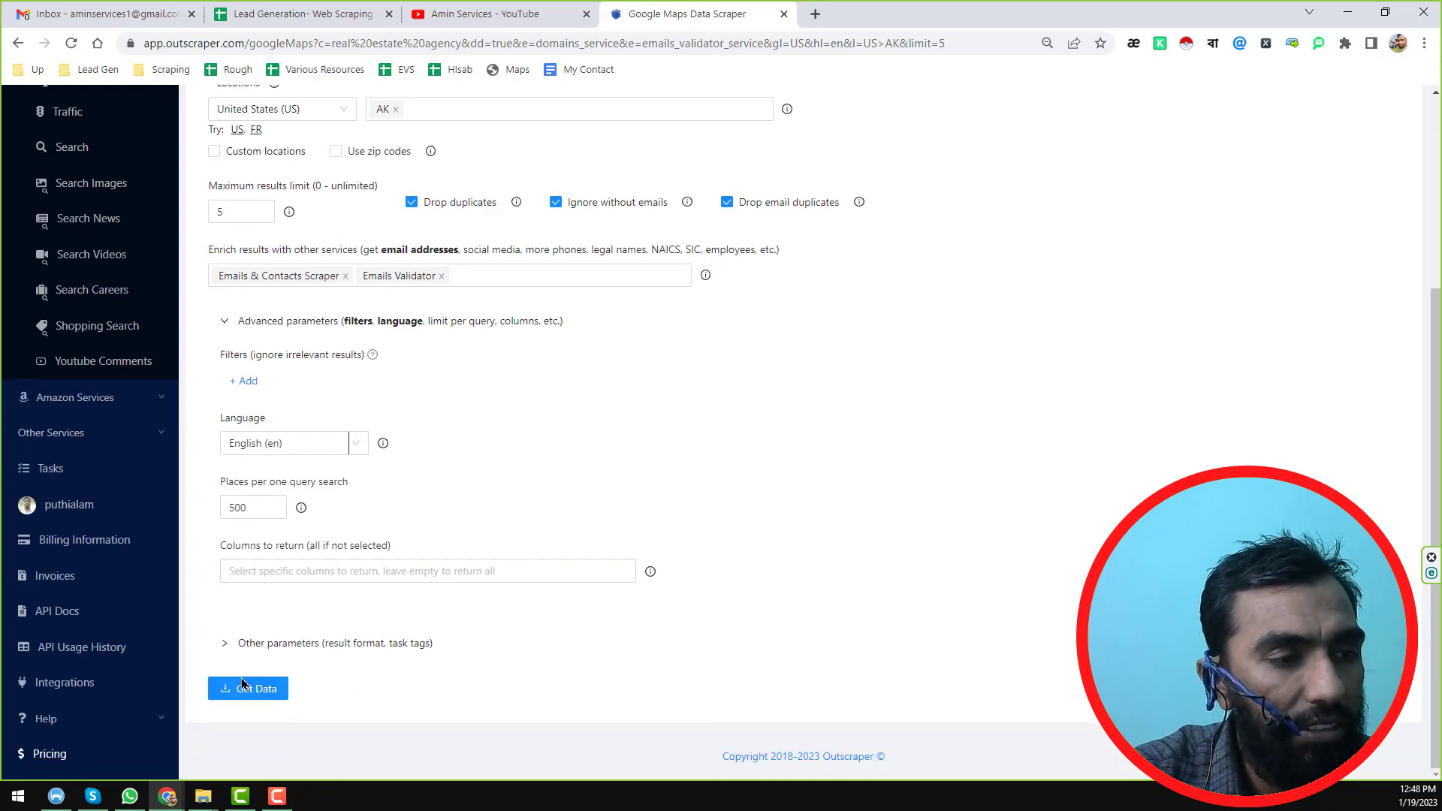
pyautogui.click(264, 693)
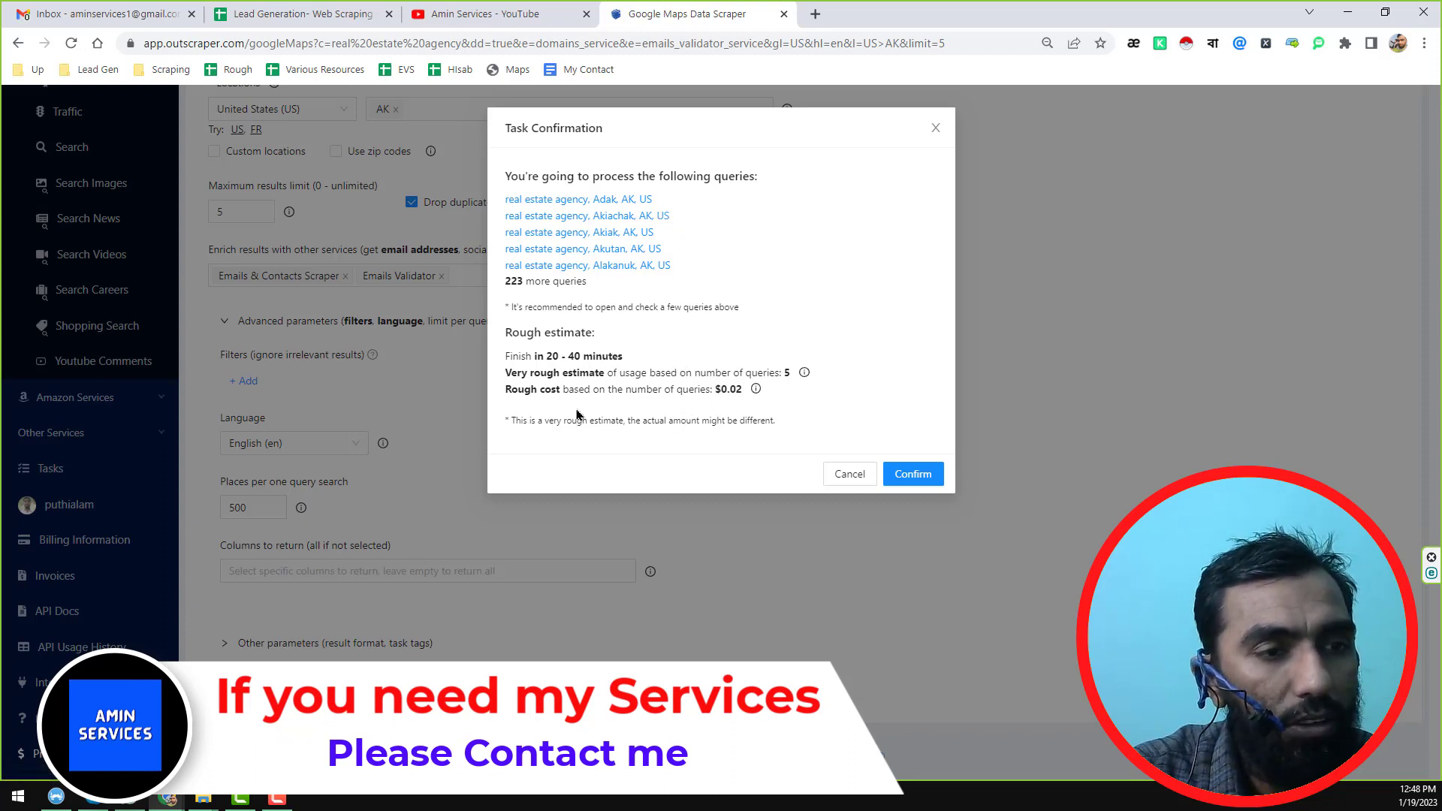
pyautogui.click(923, 481)
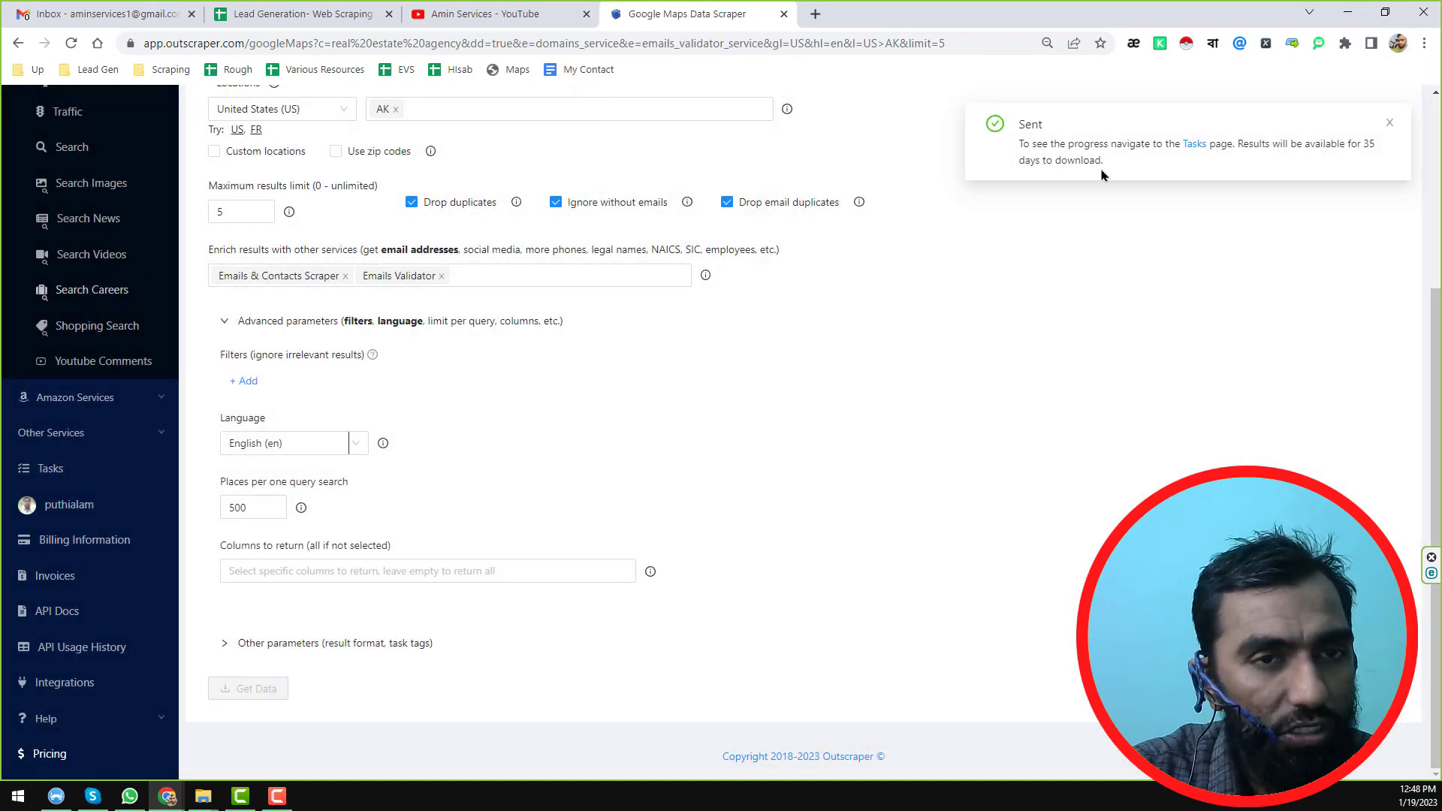
pyautogui.click(1198, 145)
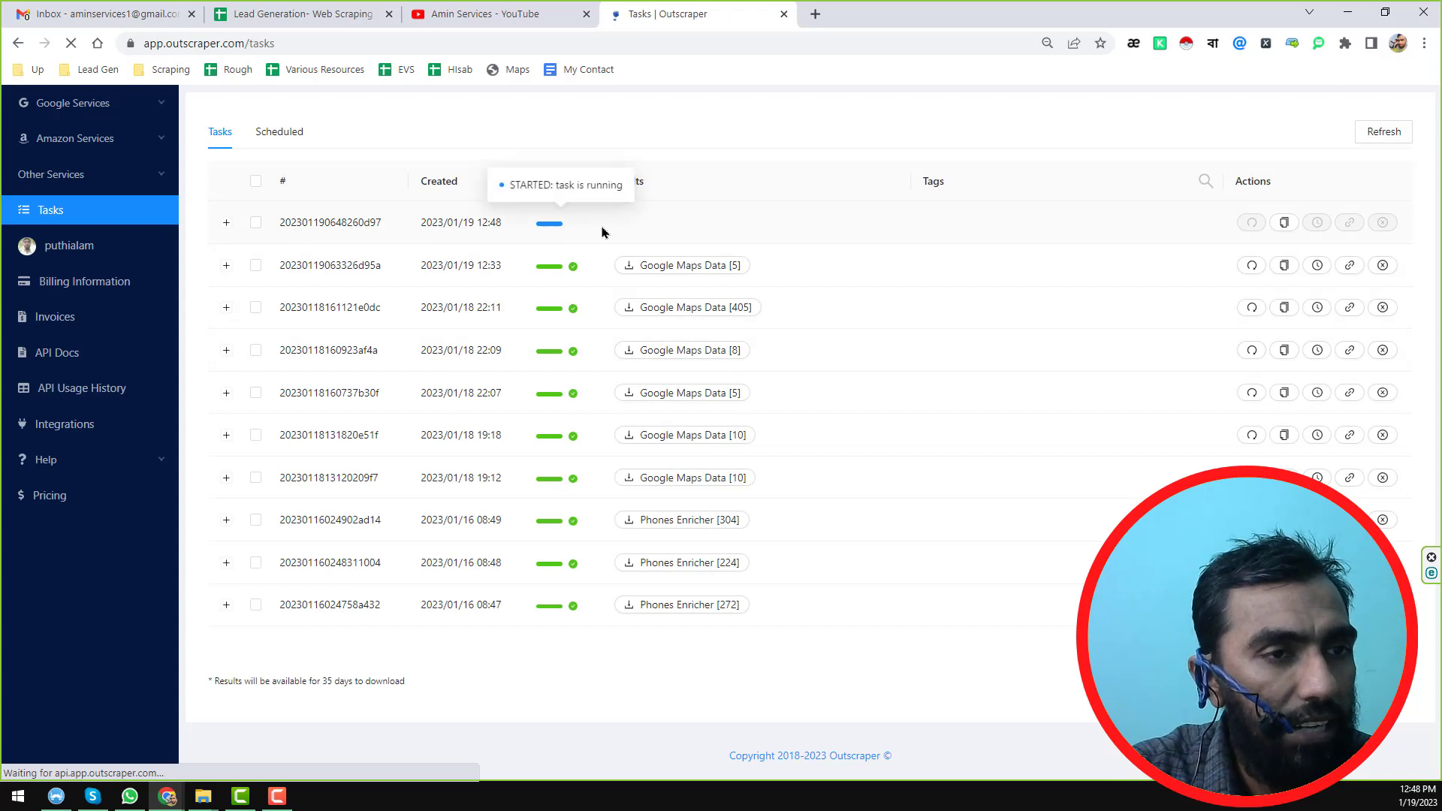
# - Remove the new in-progress task and cancel the duplicate download
pyautogui.click(256, 224)
pyautogui.moveTo(272, 187)
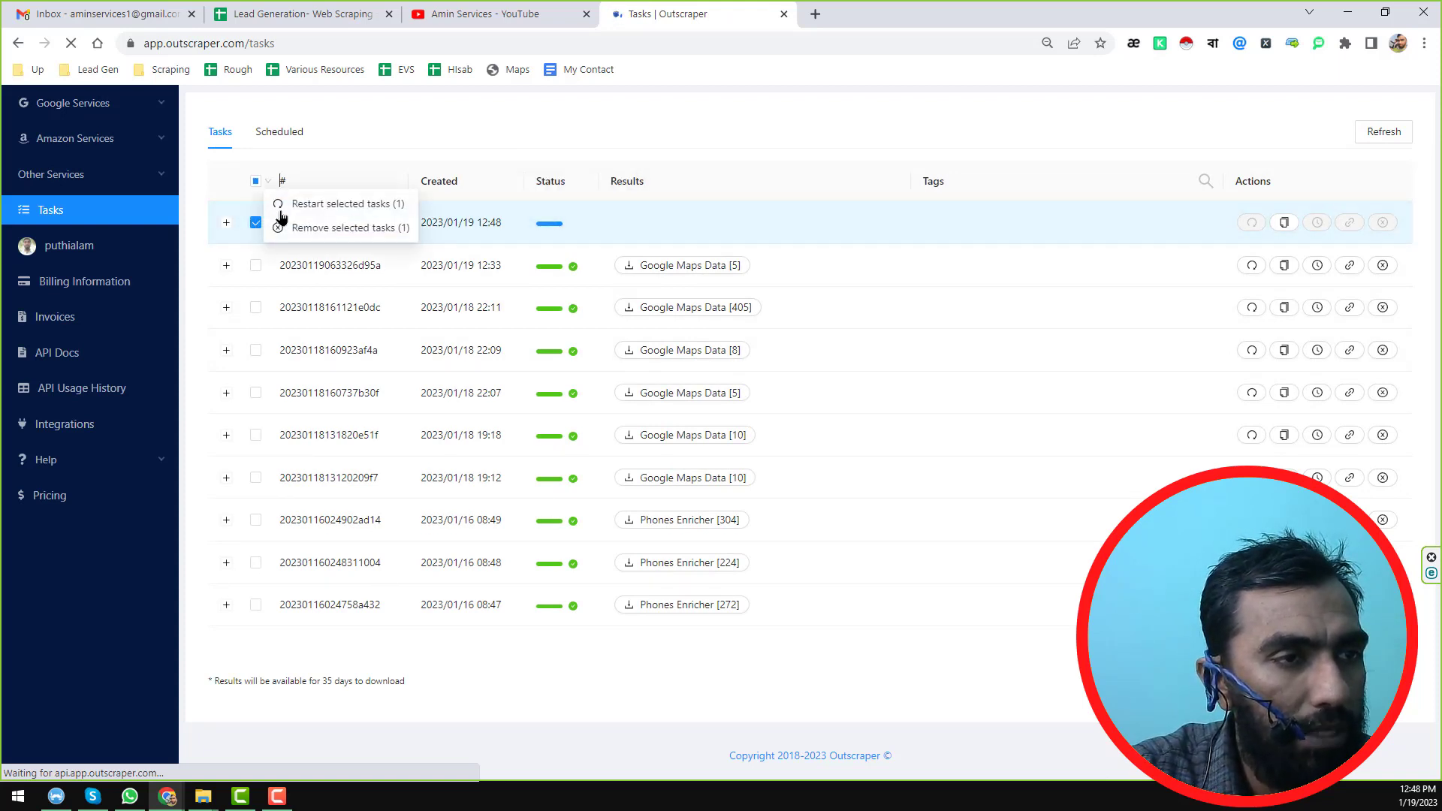
pyautogui.click(344, 228)
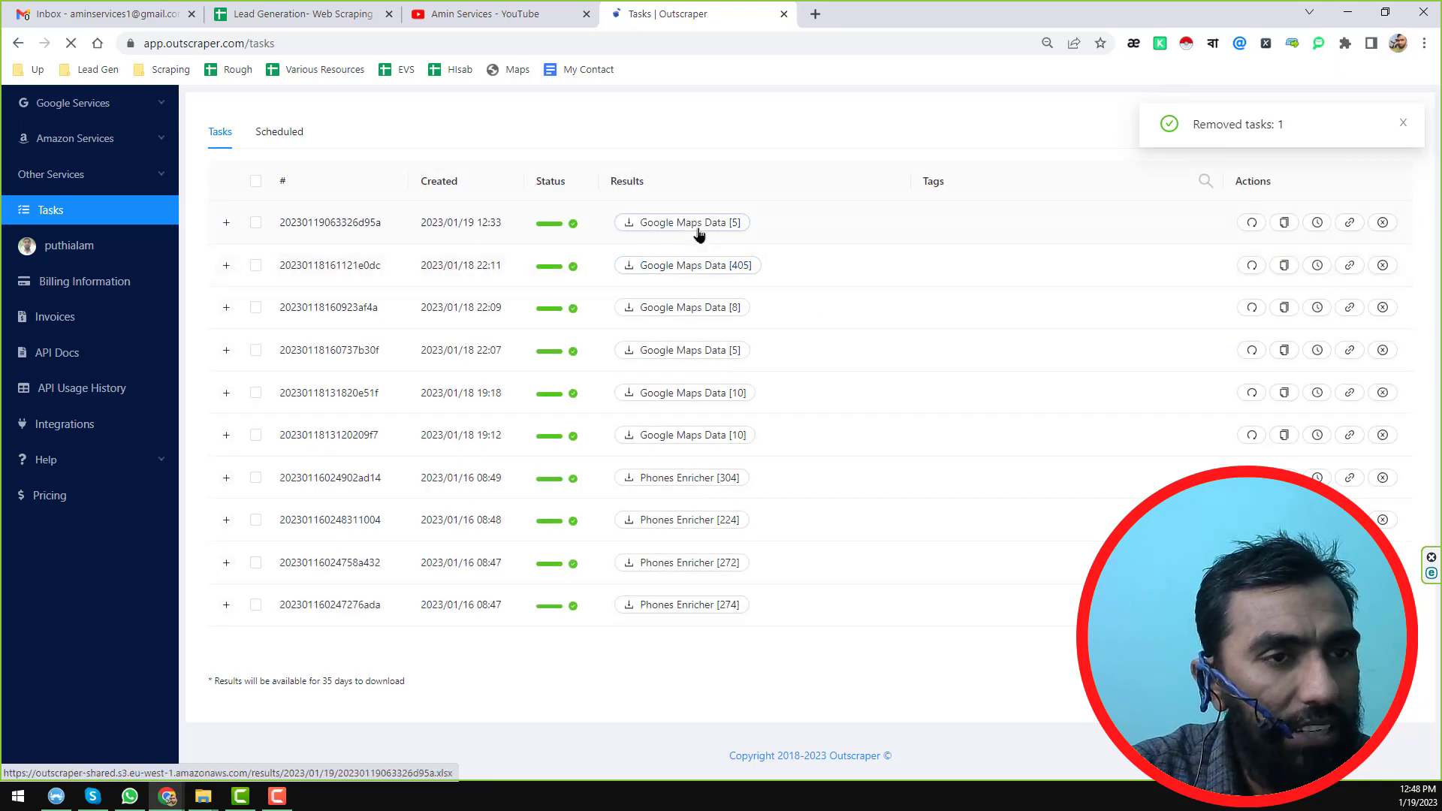
pyautogui.moveTo(709, 227)
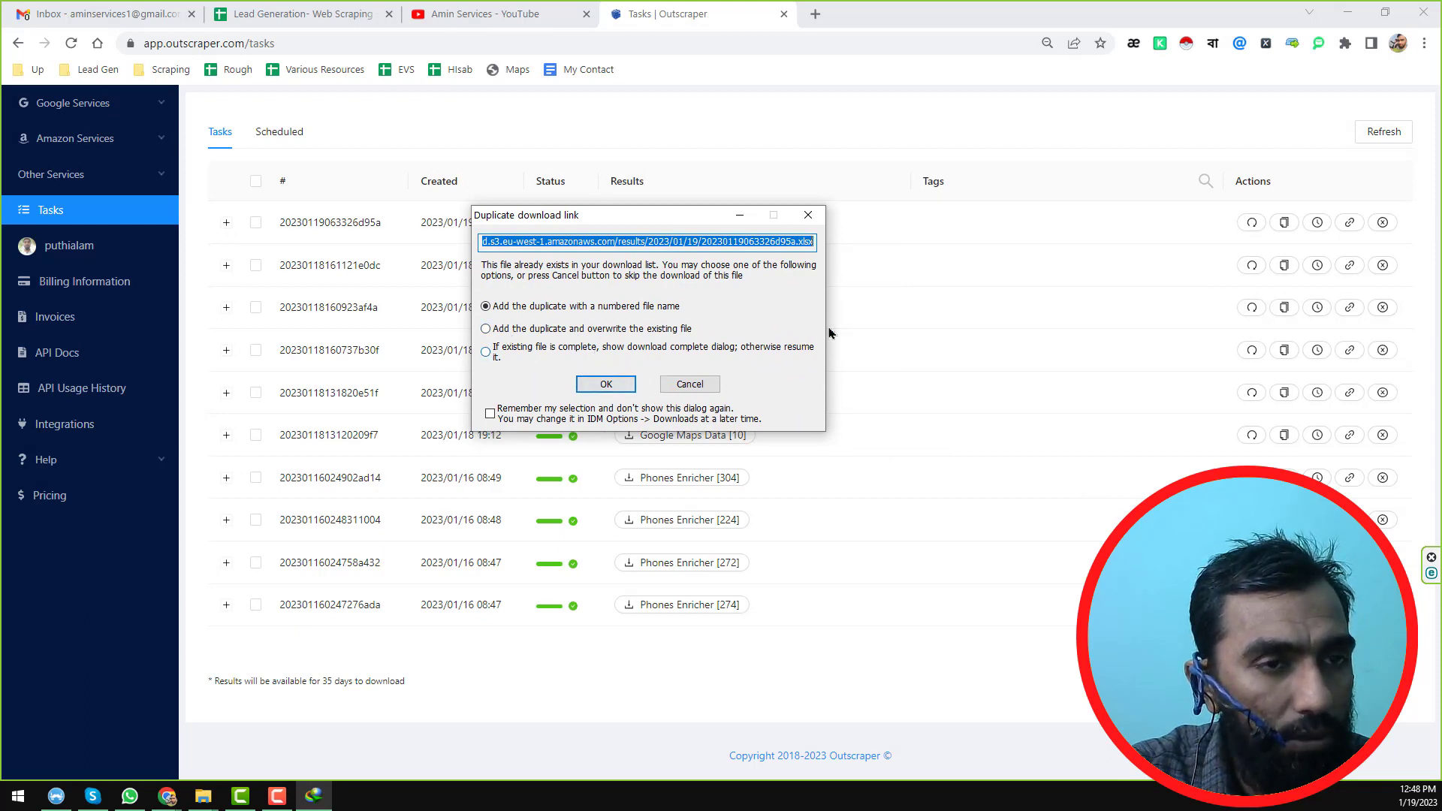
pyautogui.click(687, 385)
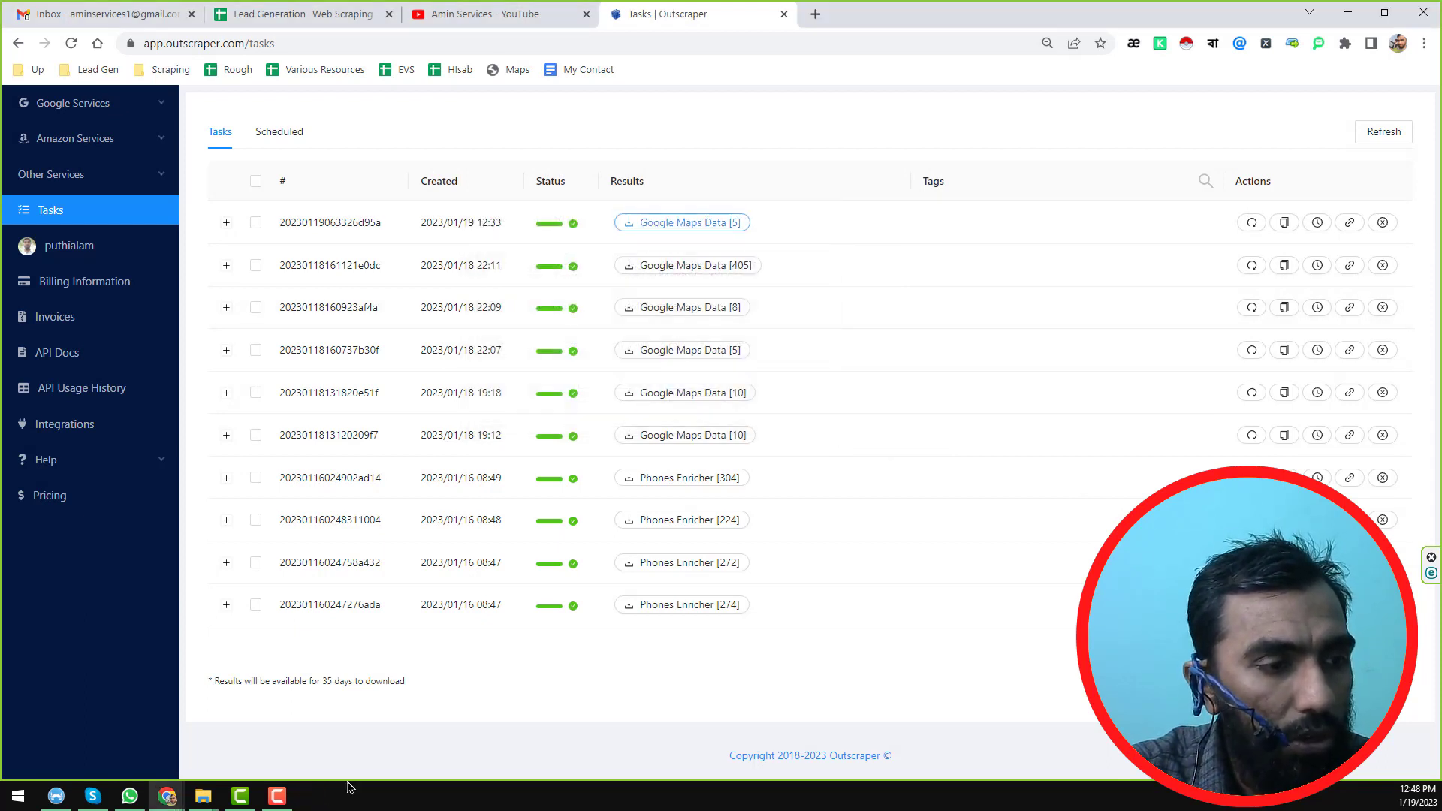
pyautogui.moveTo(205, 802)
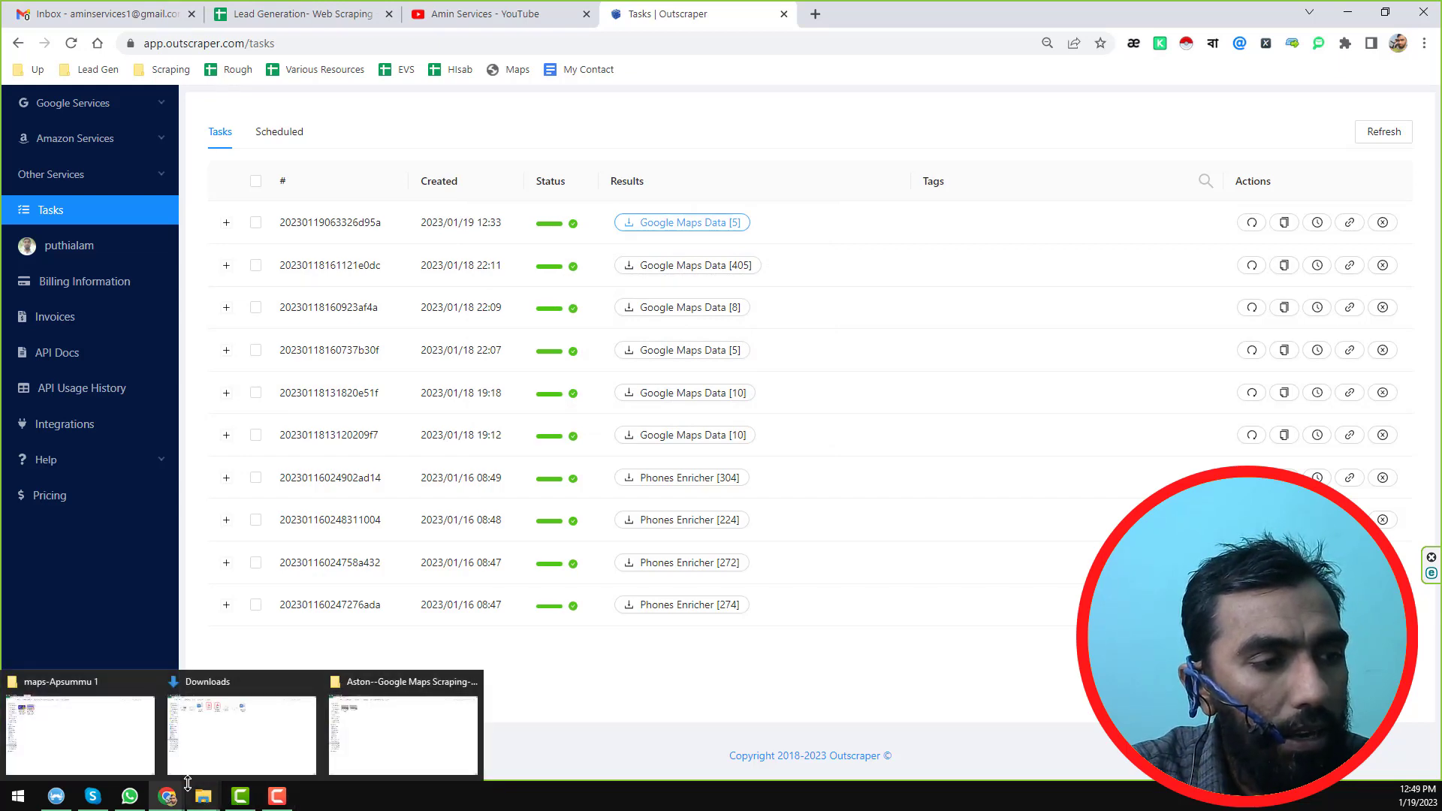
pyautogui.click(255, 733)
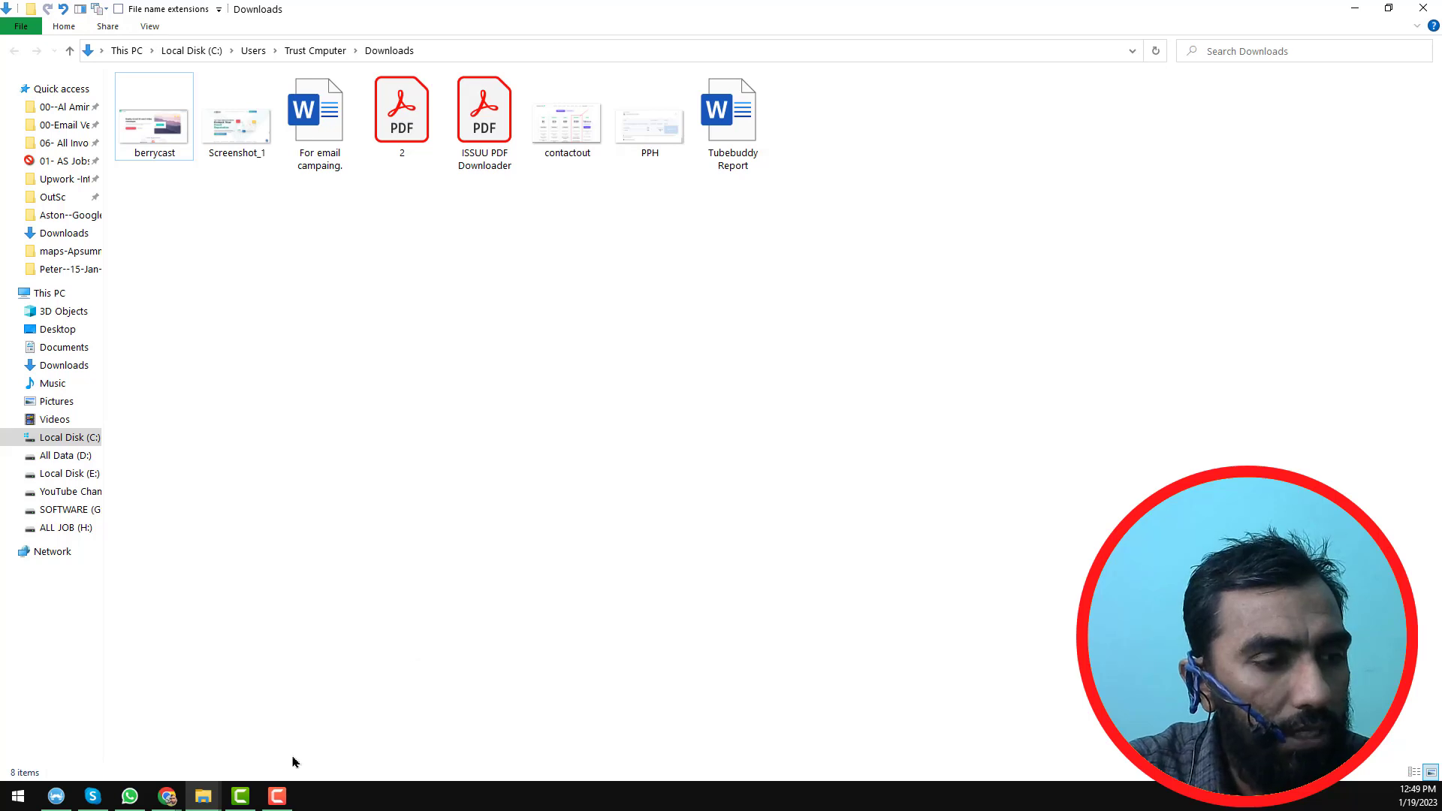
pyautogui.moveTo(214, 792)
pyautogui.click(419, 730)
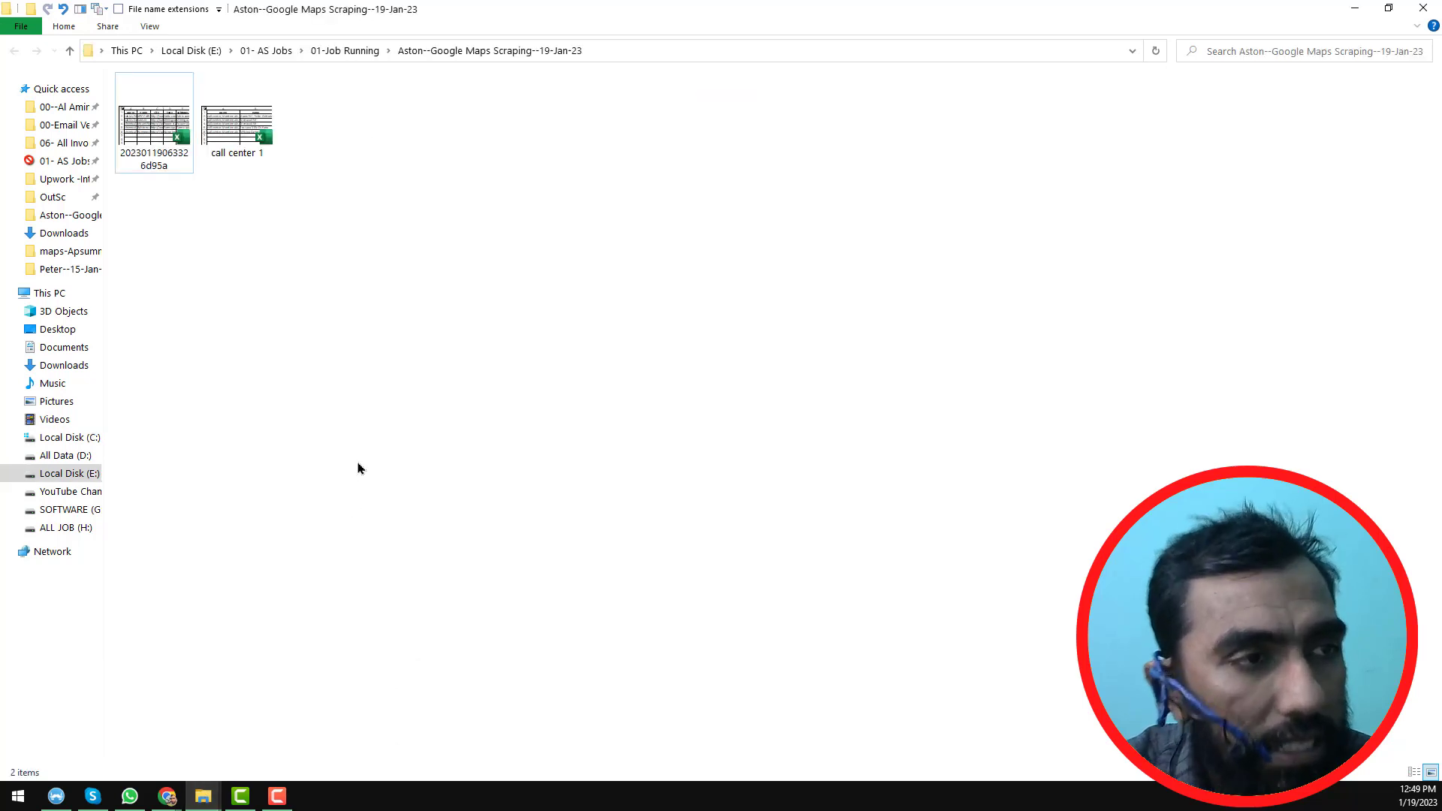
pyautogui.rightClick(419, 400)
pyautogui.click(471, 463)
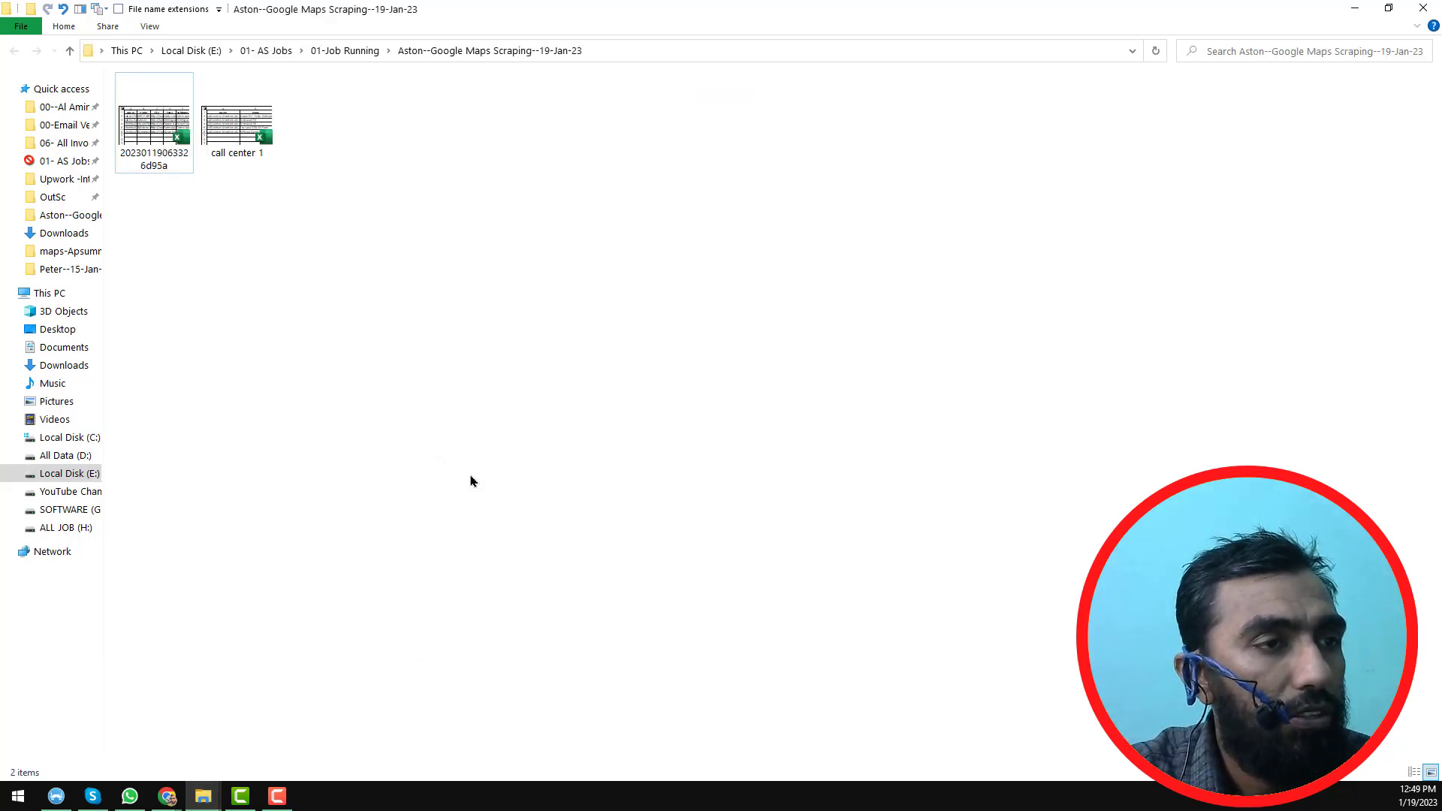
pyautogui.doubleClick(167, 154)
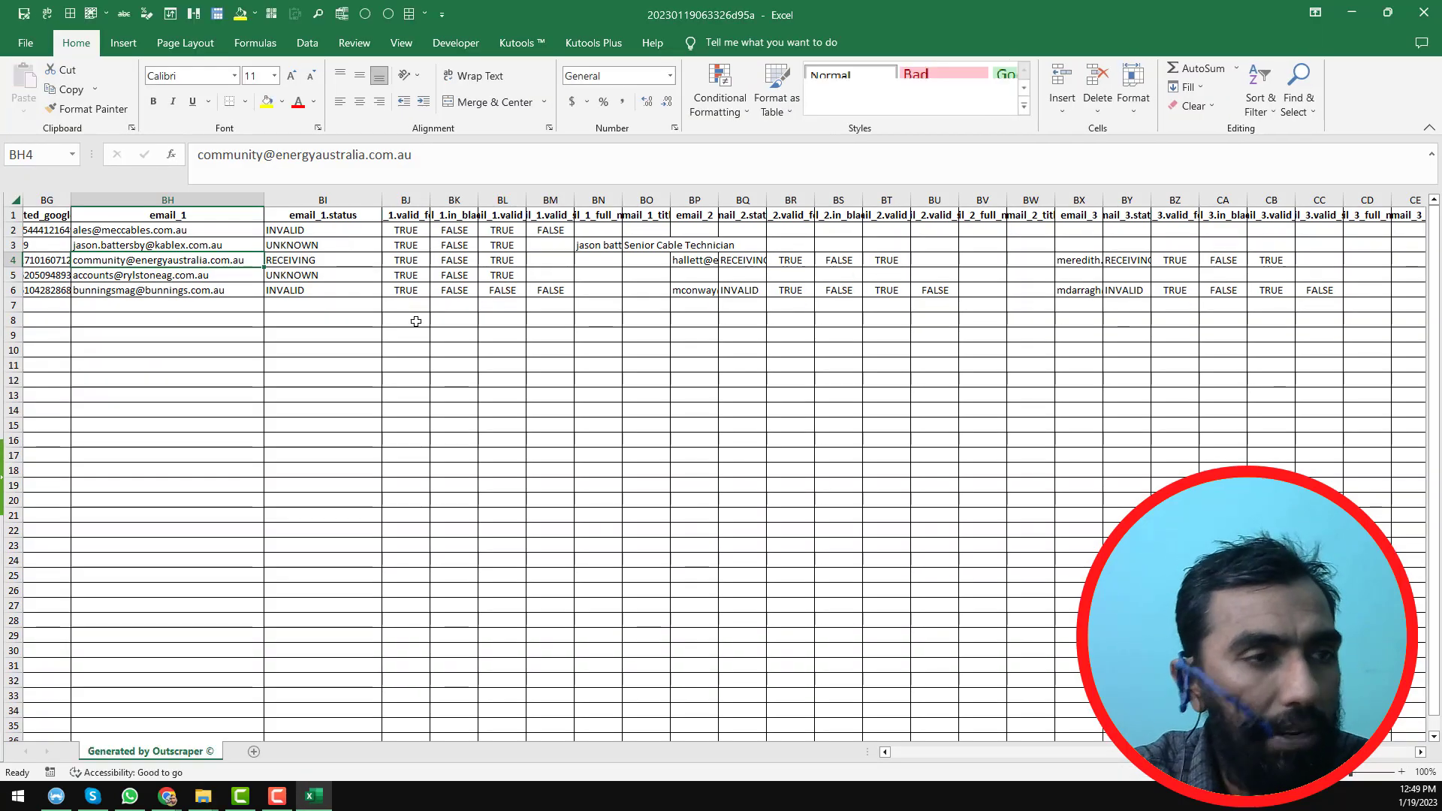
# - Inspect the first email in BH2 and widen the email_1.status column BI
pyautogui.click(214, 231)
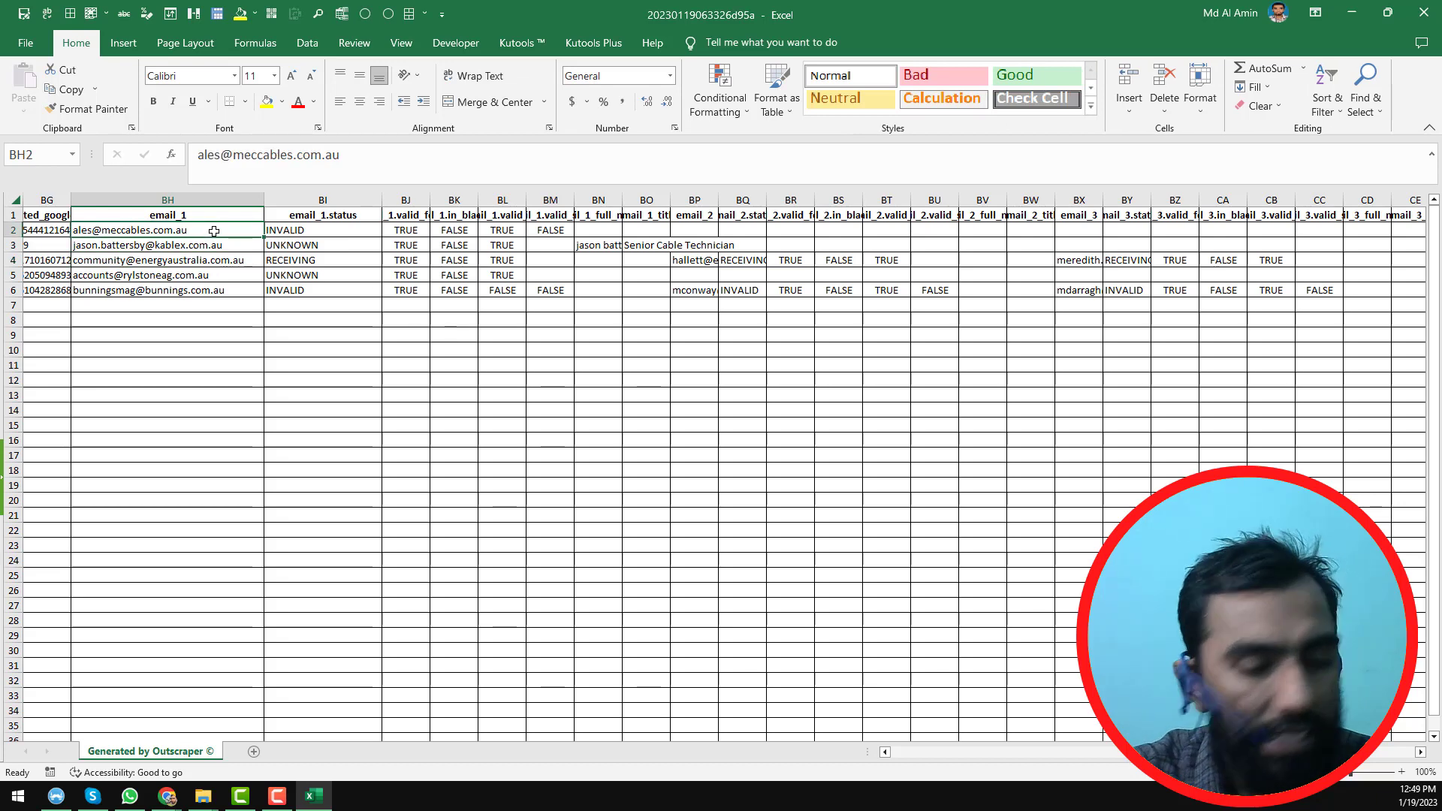
pyautogui.press('Left')
pyautogui.press('Left')
pyautogui.press('Left')
pyautogui.press('Left')
pyautogui.press('Left')
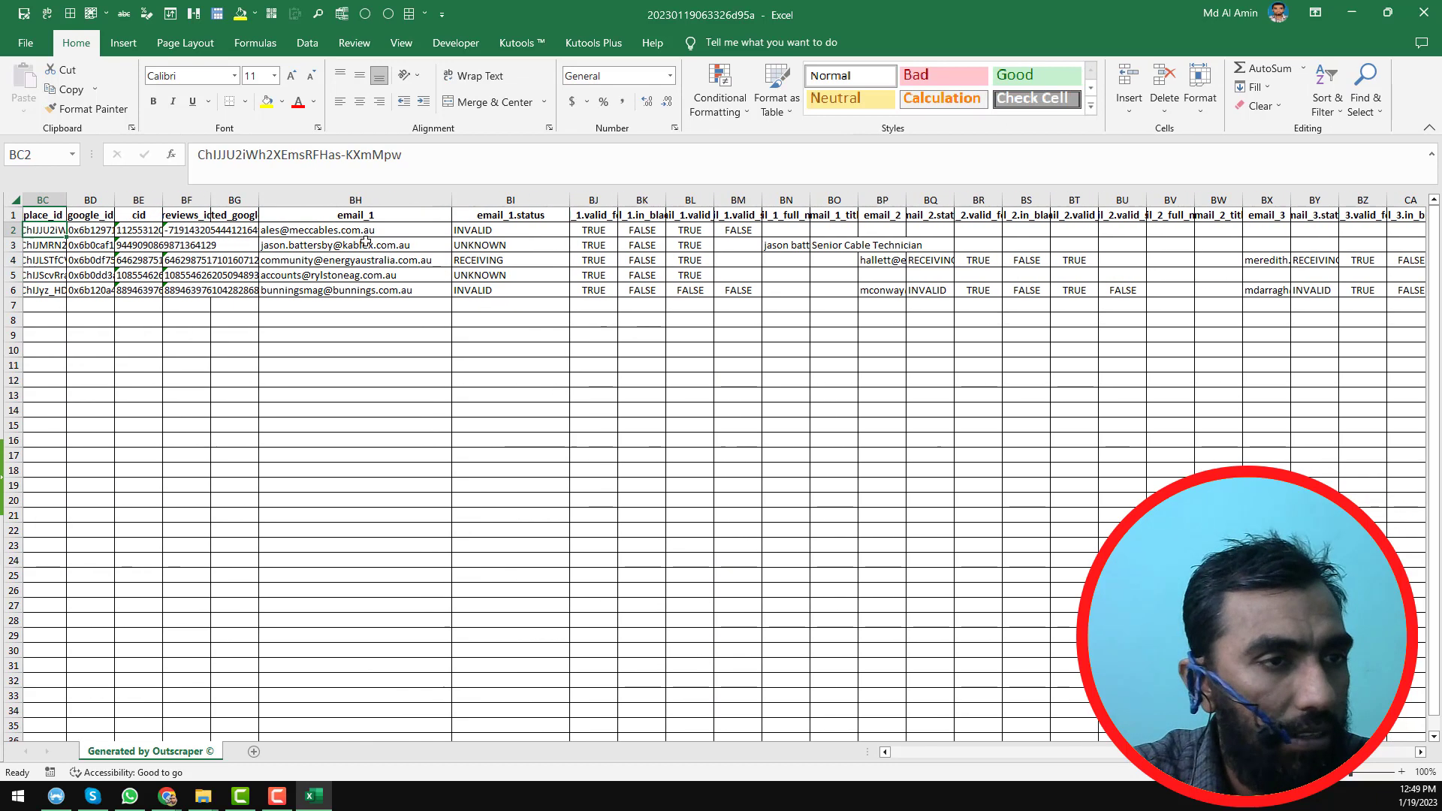
pyautogui.click(432, 230)
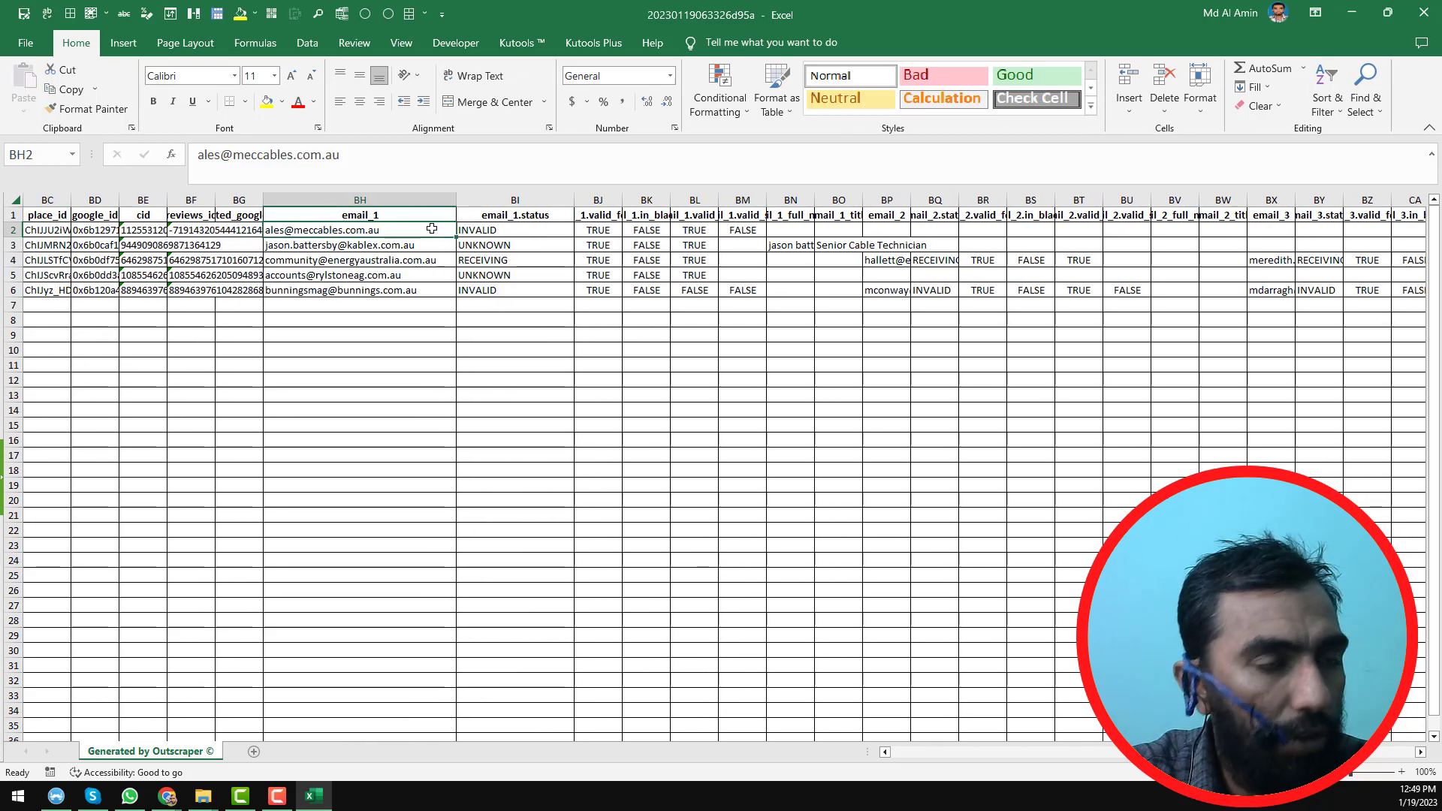
pyautogui.click(497, 230)
pyautogui.moveTo(575, 200); pyautogui.dragTo(599, 216)
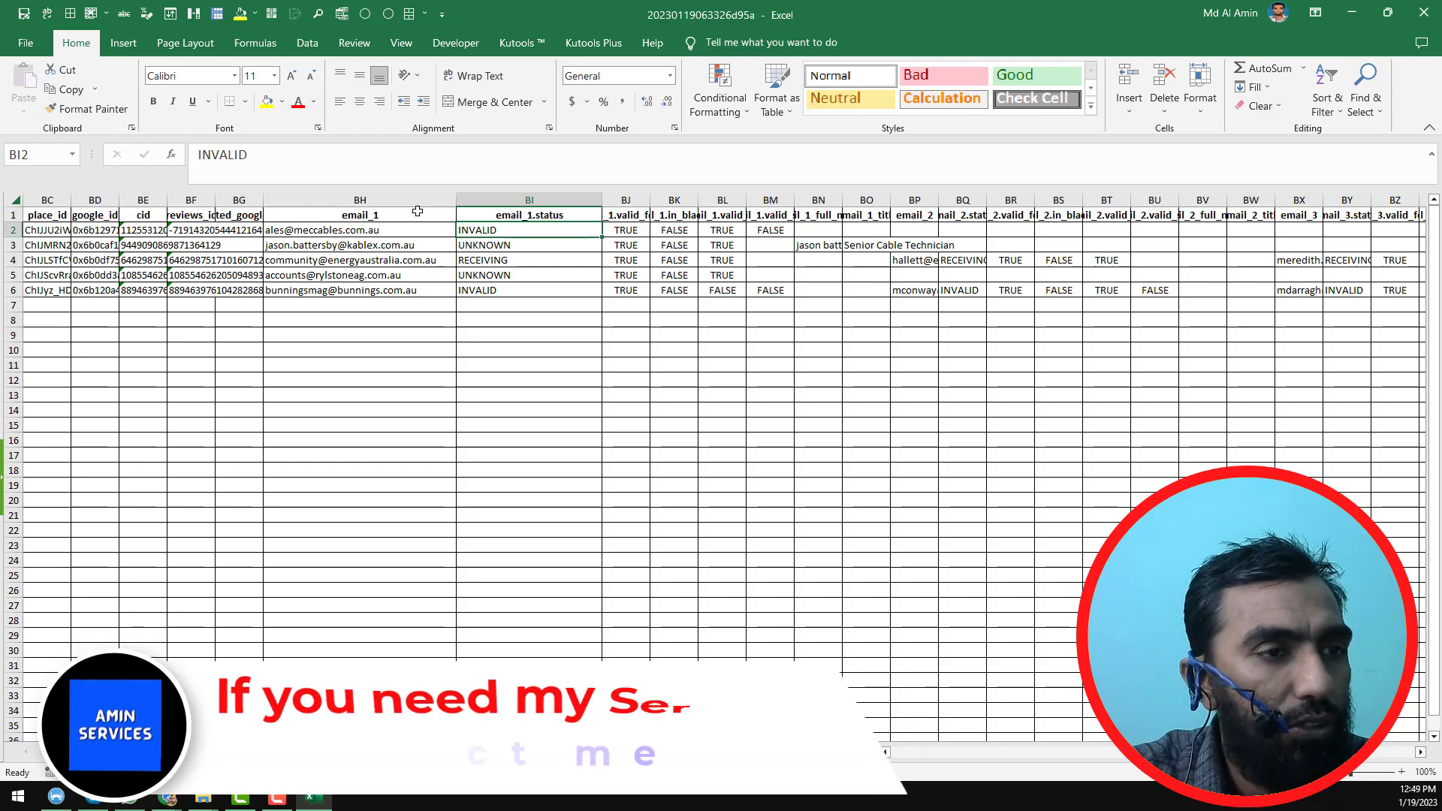
pyautogui.click(402, 231)
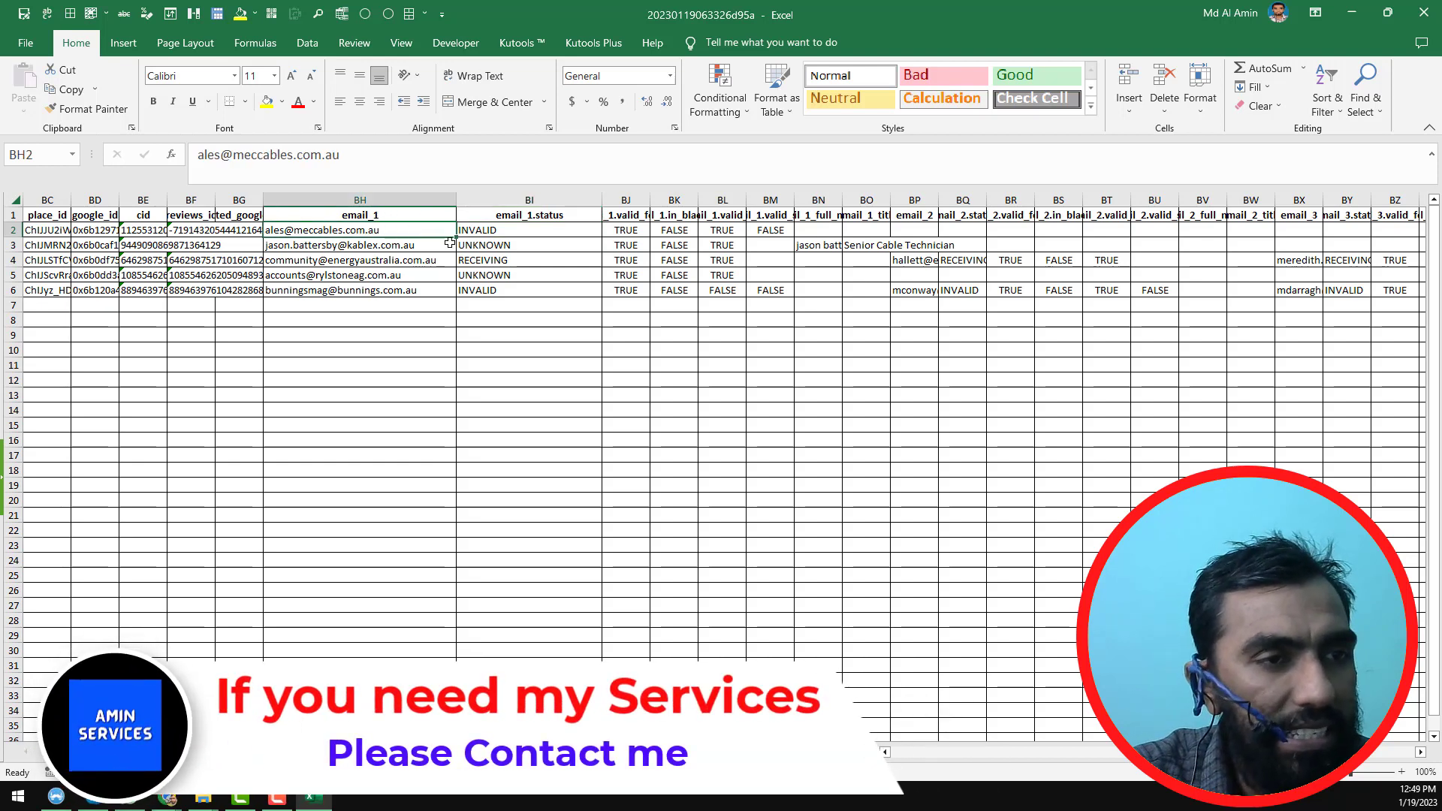
# - Compare emails in rows 2, 4 and 6 with their statuses, then minimize Excel
pyautogui.moveTo(542, 233); pyautogui.dragTo(548, 304)
pyautogui.click(435, 231)
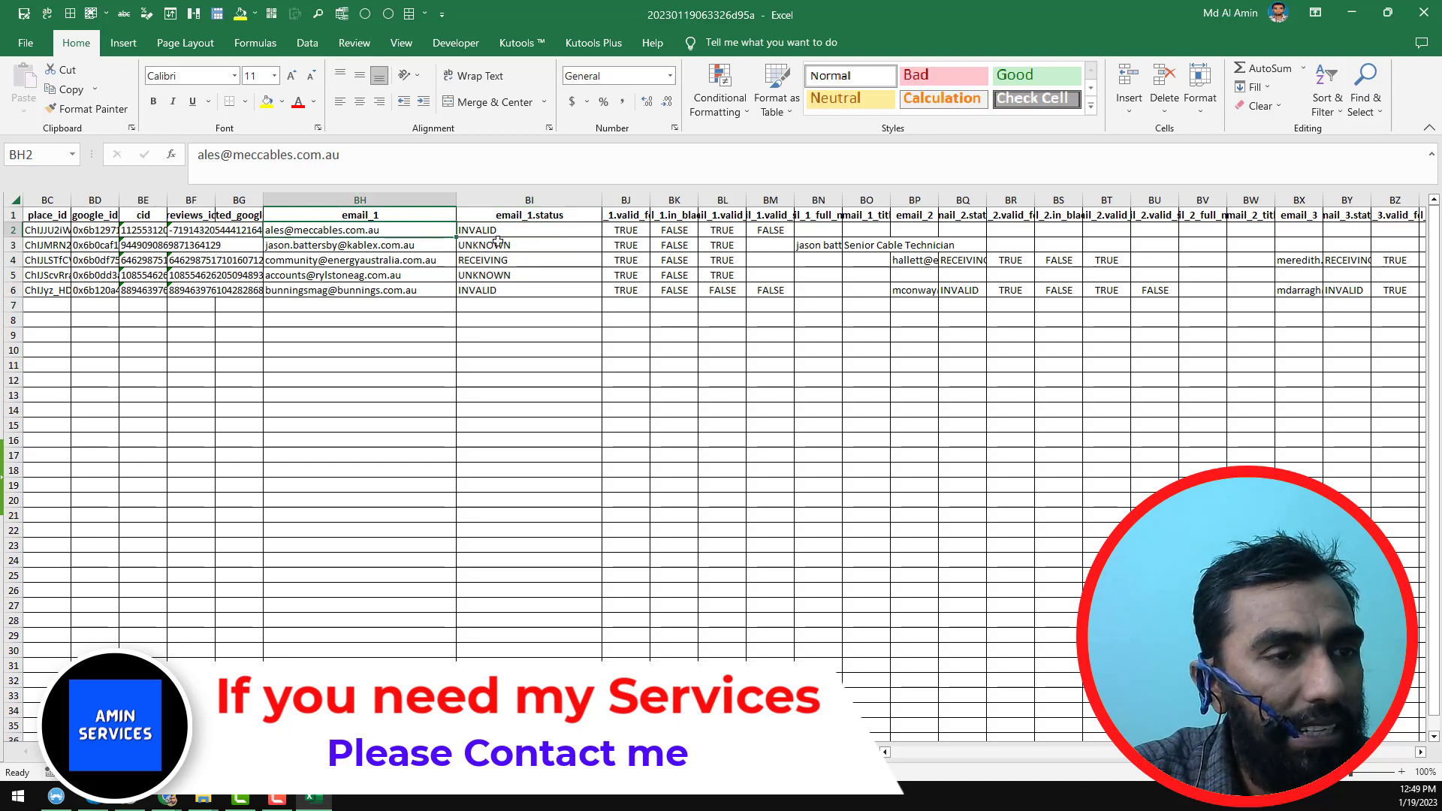
pyautogui.click(421, 263)
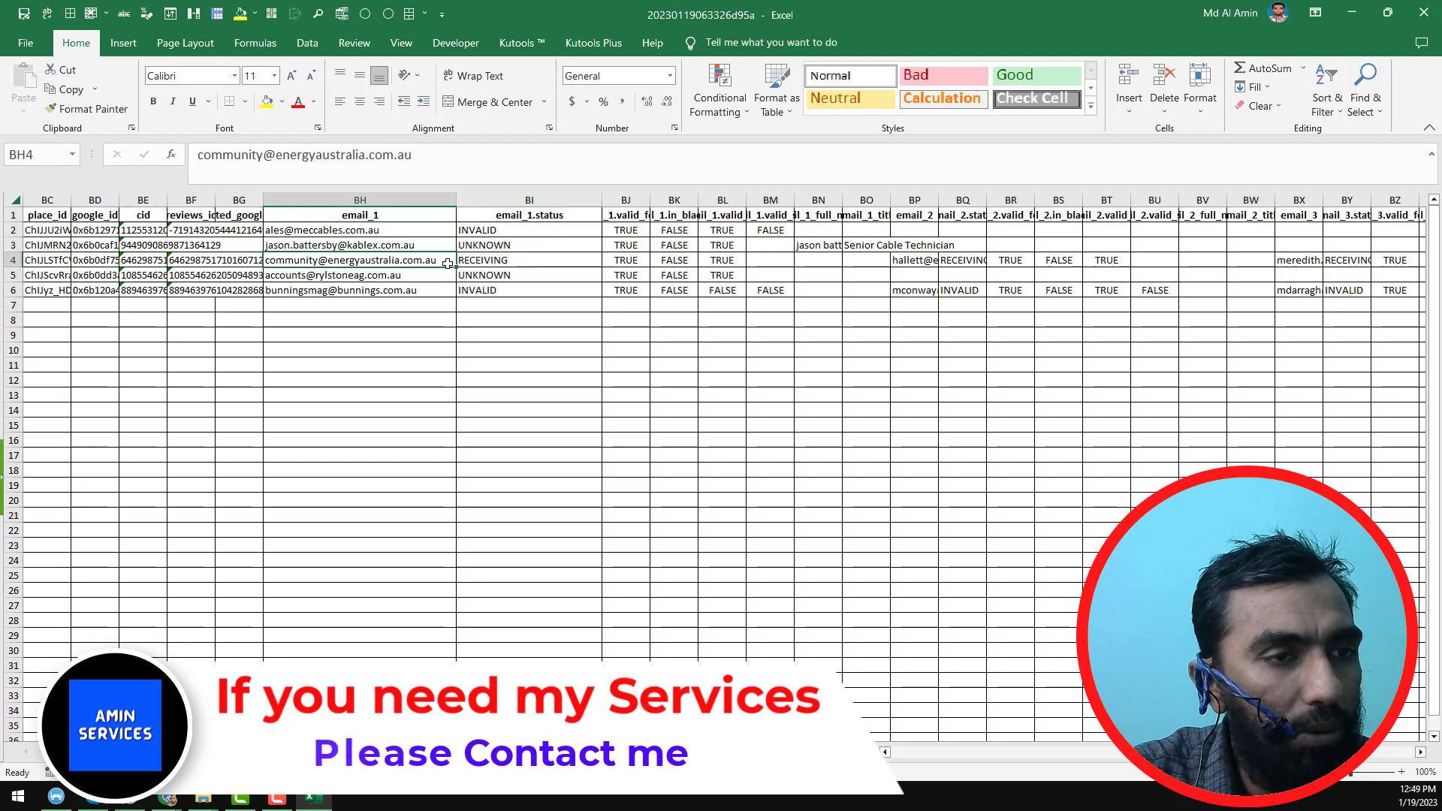
pyautogui.click(473, 260)
pyautogui.click(396, 290)
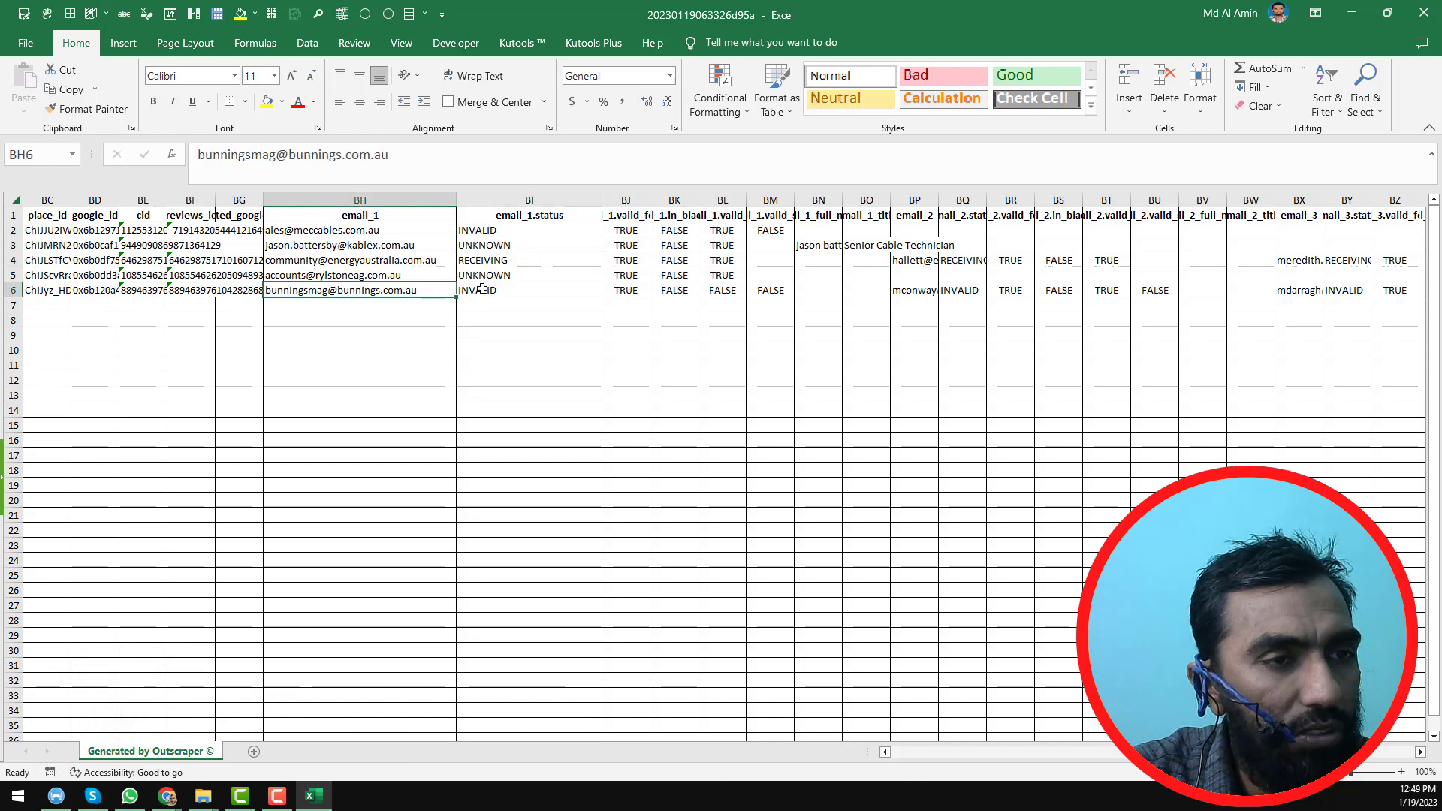
pyautogui.click(485, 290)
pyautogui.click(436, 232)
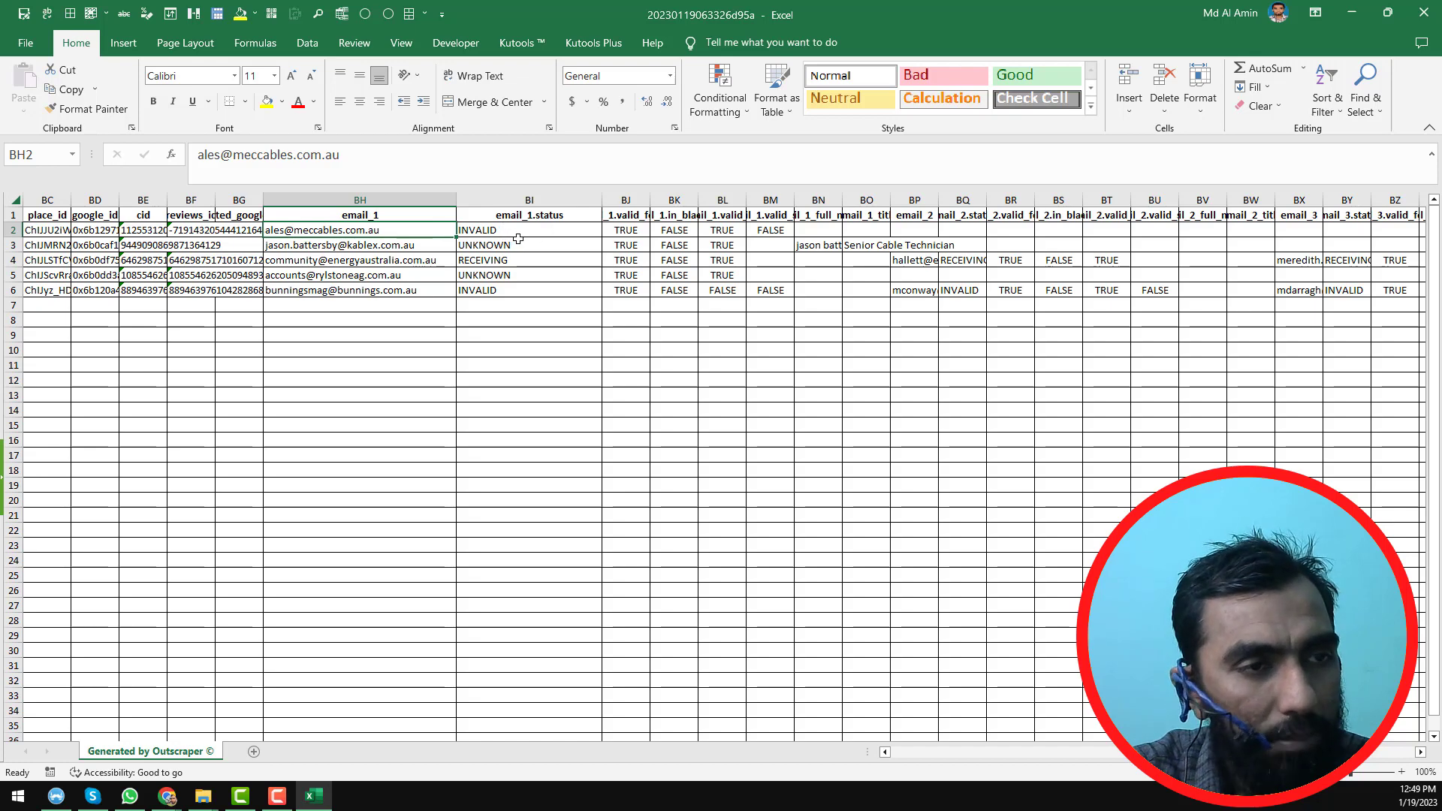
pyautogui.click(1361, 13)
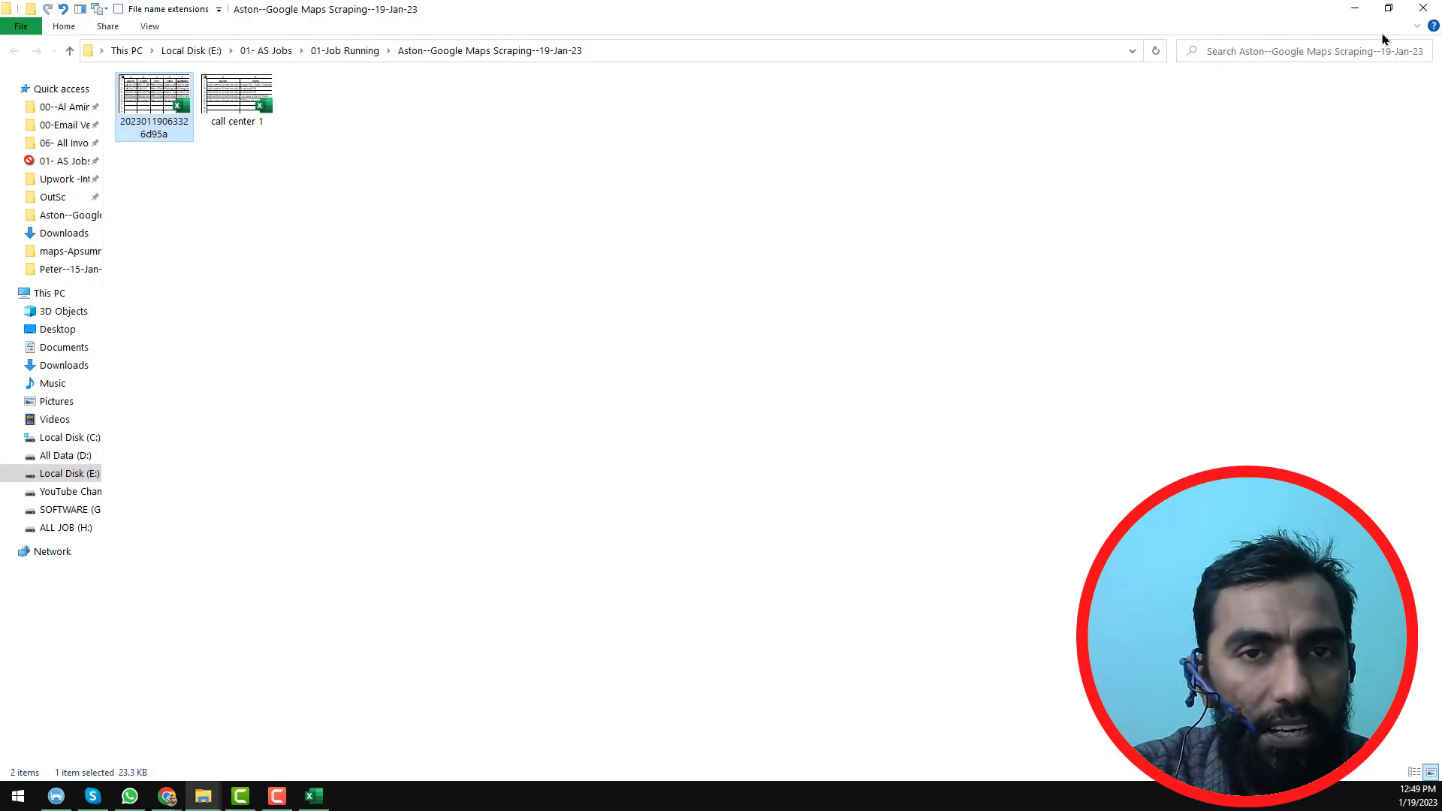
# - Minimise both Explorer windows and bring the MillionVerifier page into the main browser window
pyautogui.click(1354, 8)
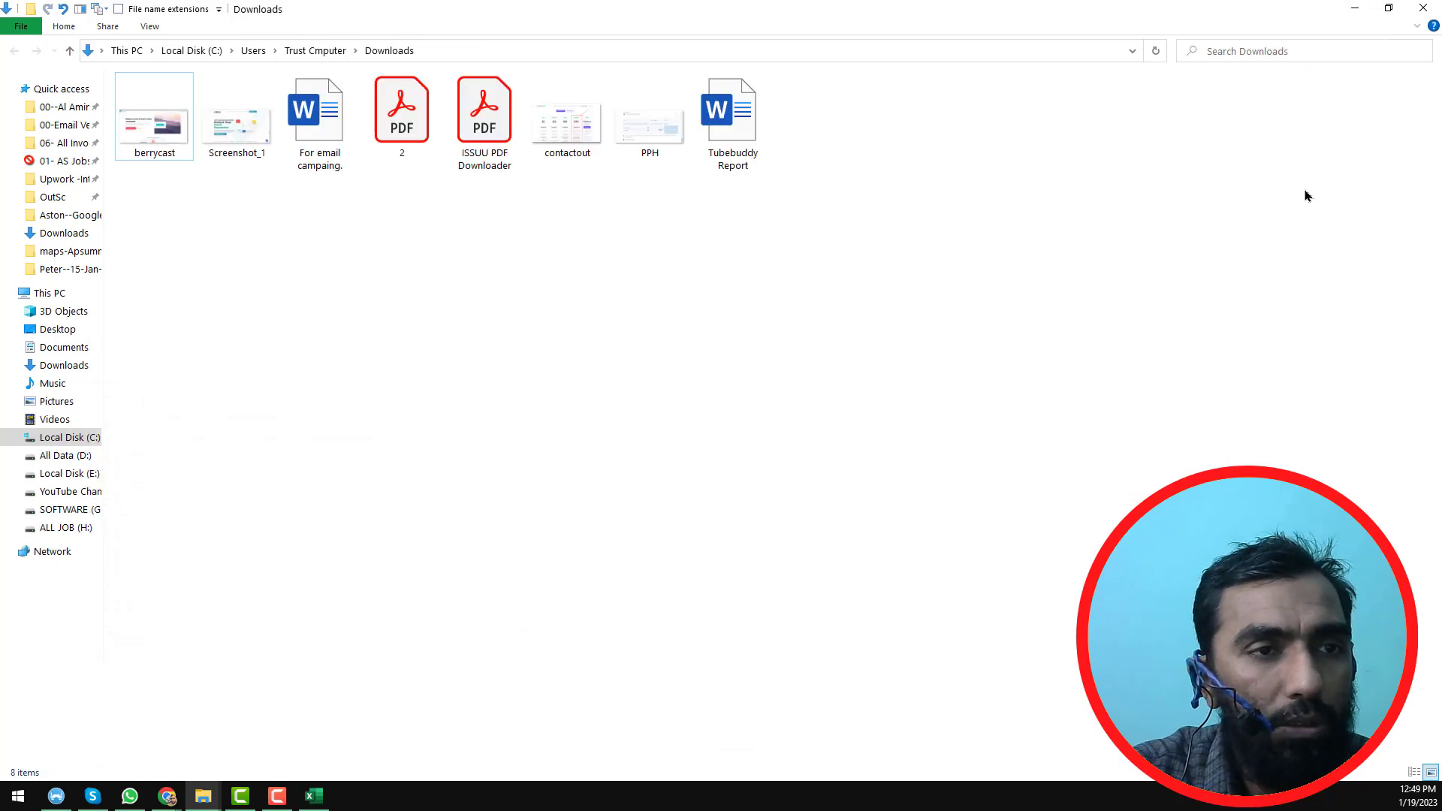
pyautogui.click(1355, 8)
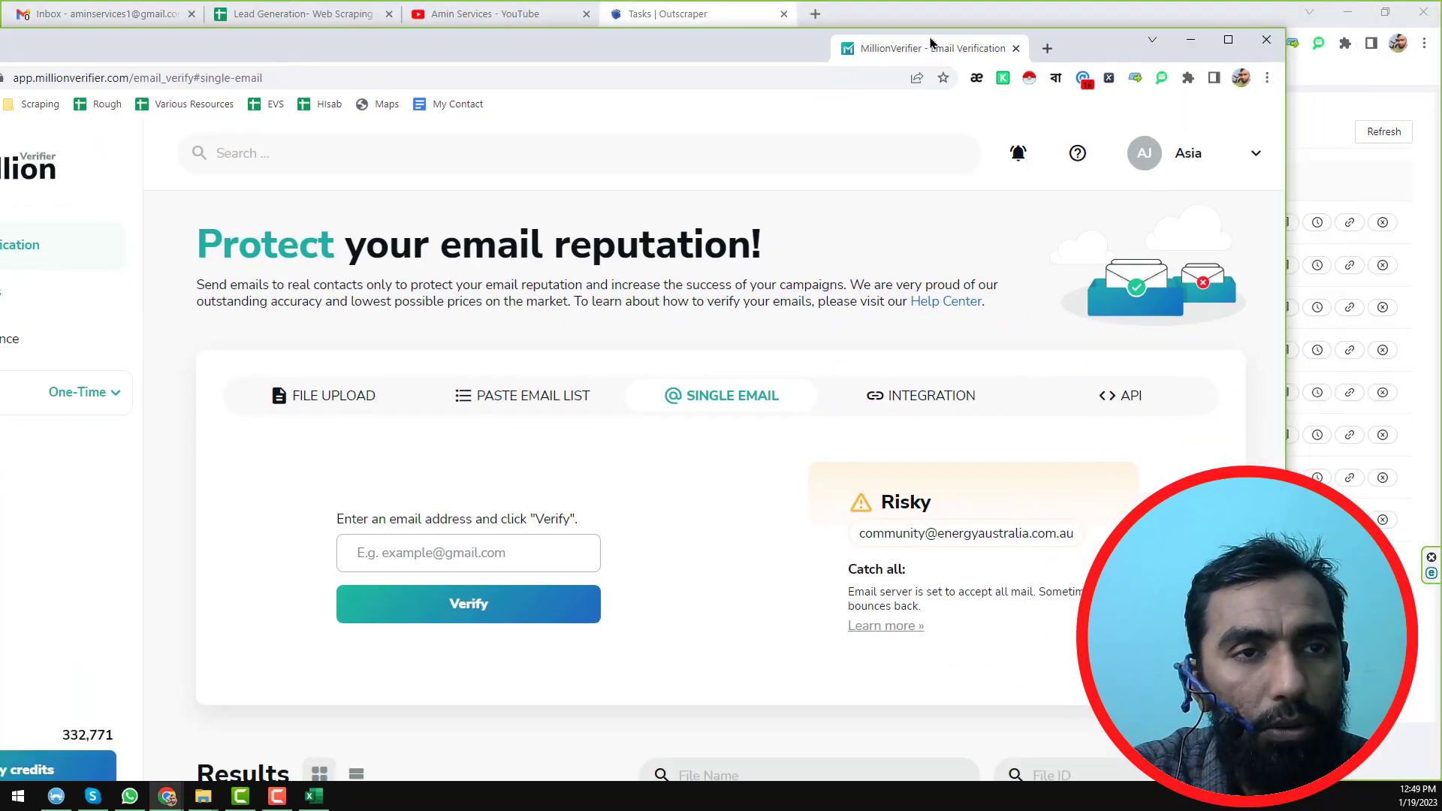
pyautogui.moveTo(952, 45); pyautogui.dragTo(943, 17)
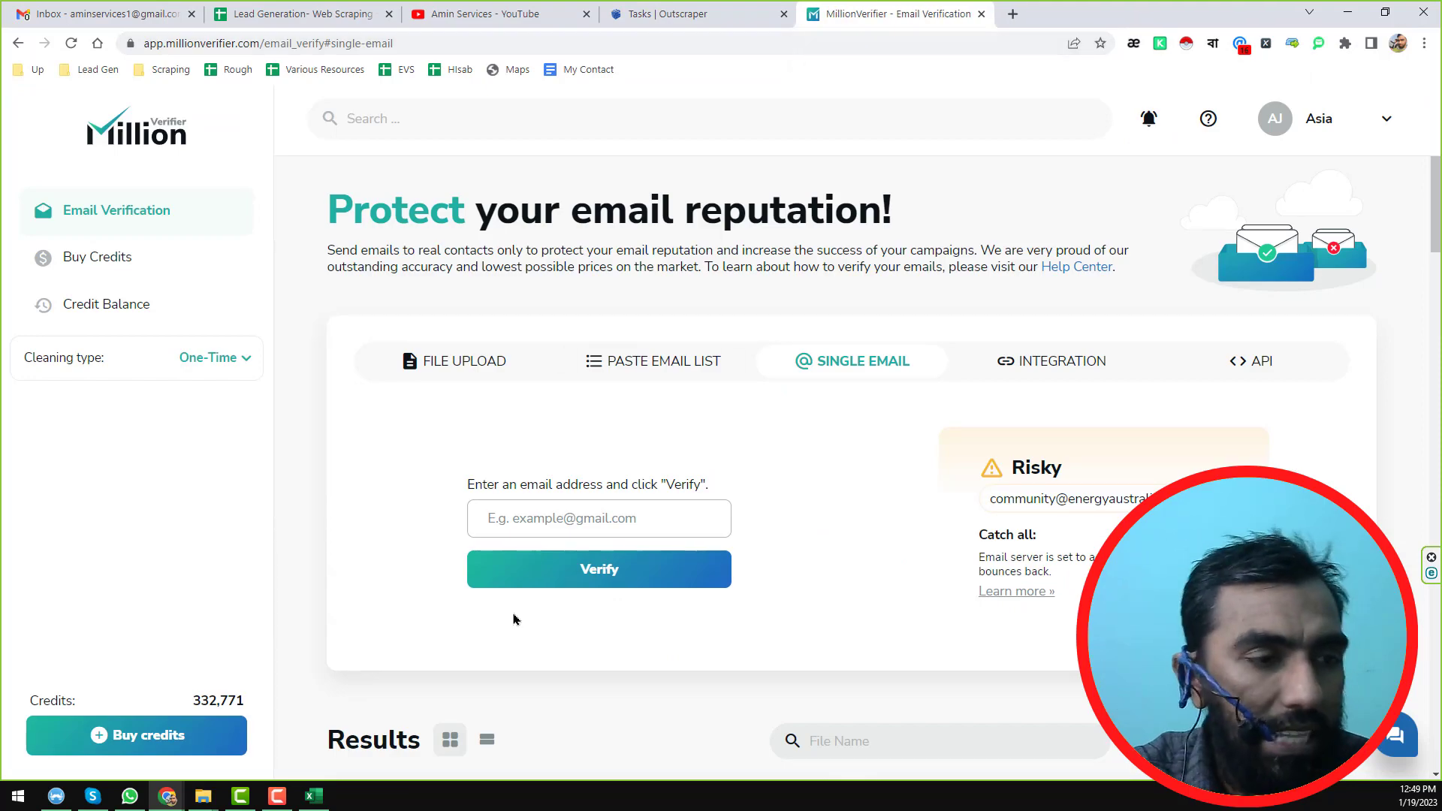
# - Verify the BH2 email in MillionVerifier and compare its Bad result with INVALID in BI2
pyautogui.click(315, 796)
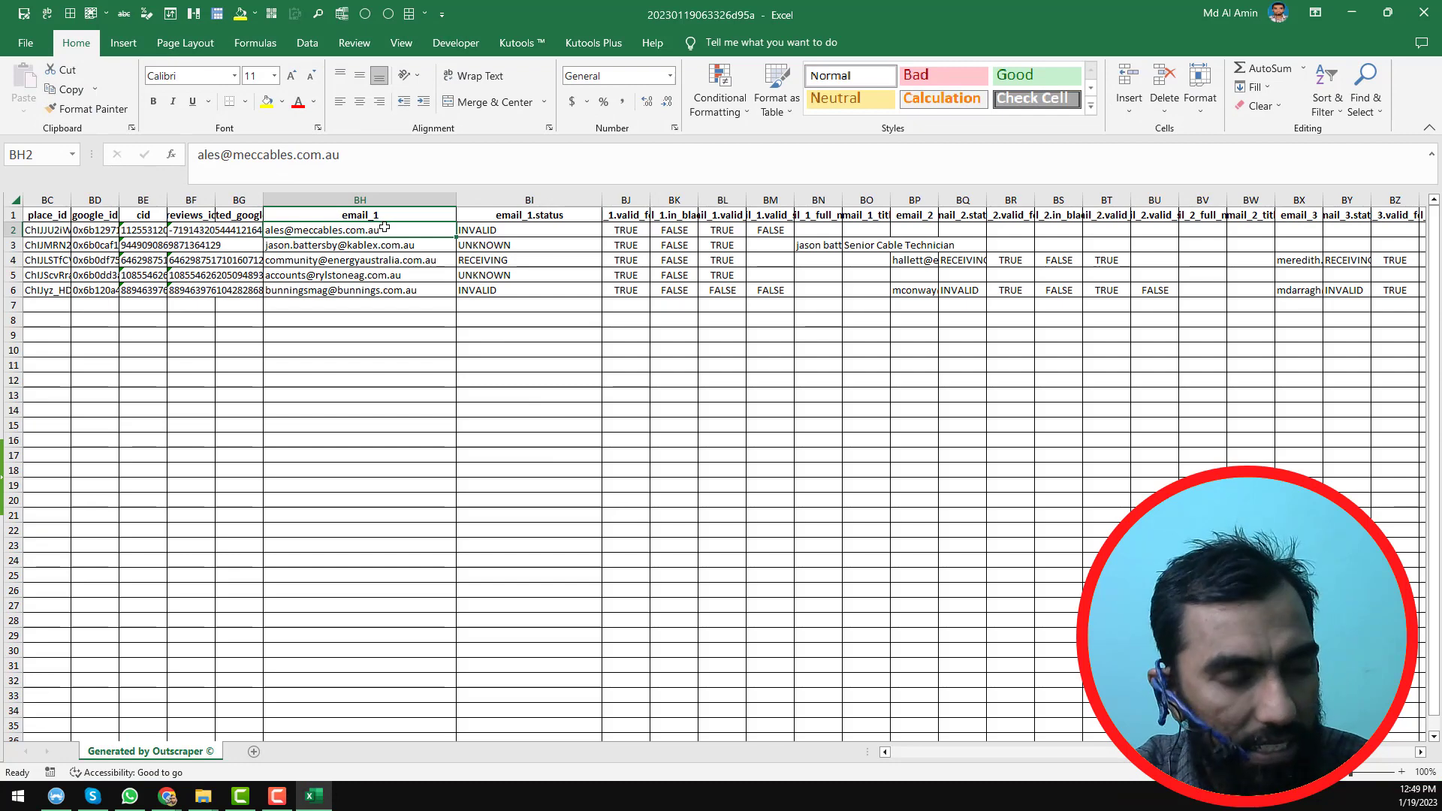
pyautogui.hotkey('ctrl', 'c')
pyautogui.hotkey('alt', 'Tab')
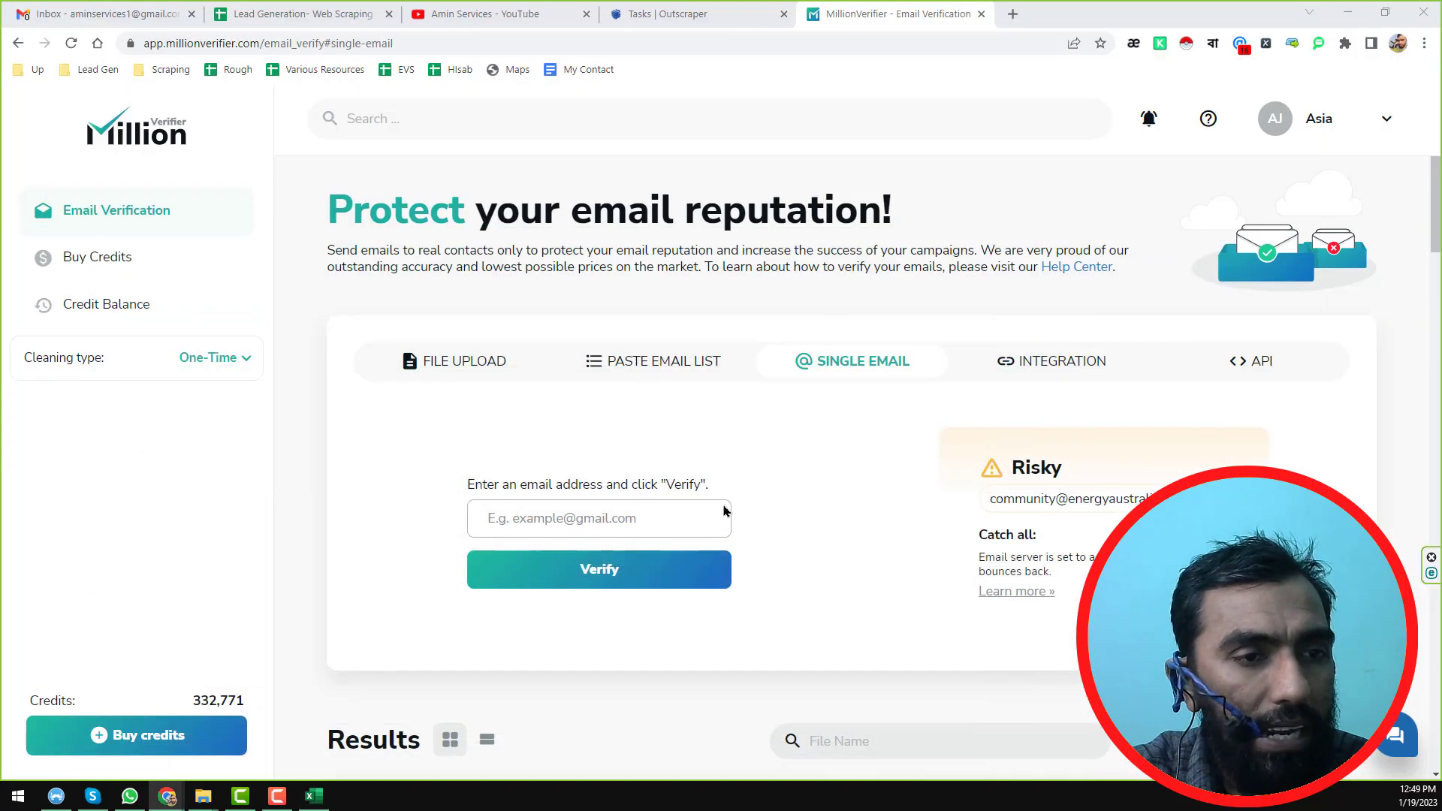
pyautogui.click(658, 525)
pyautogui.hotkey('ctrl', 'v')
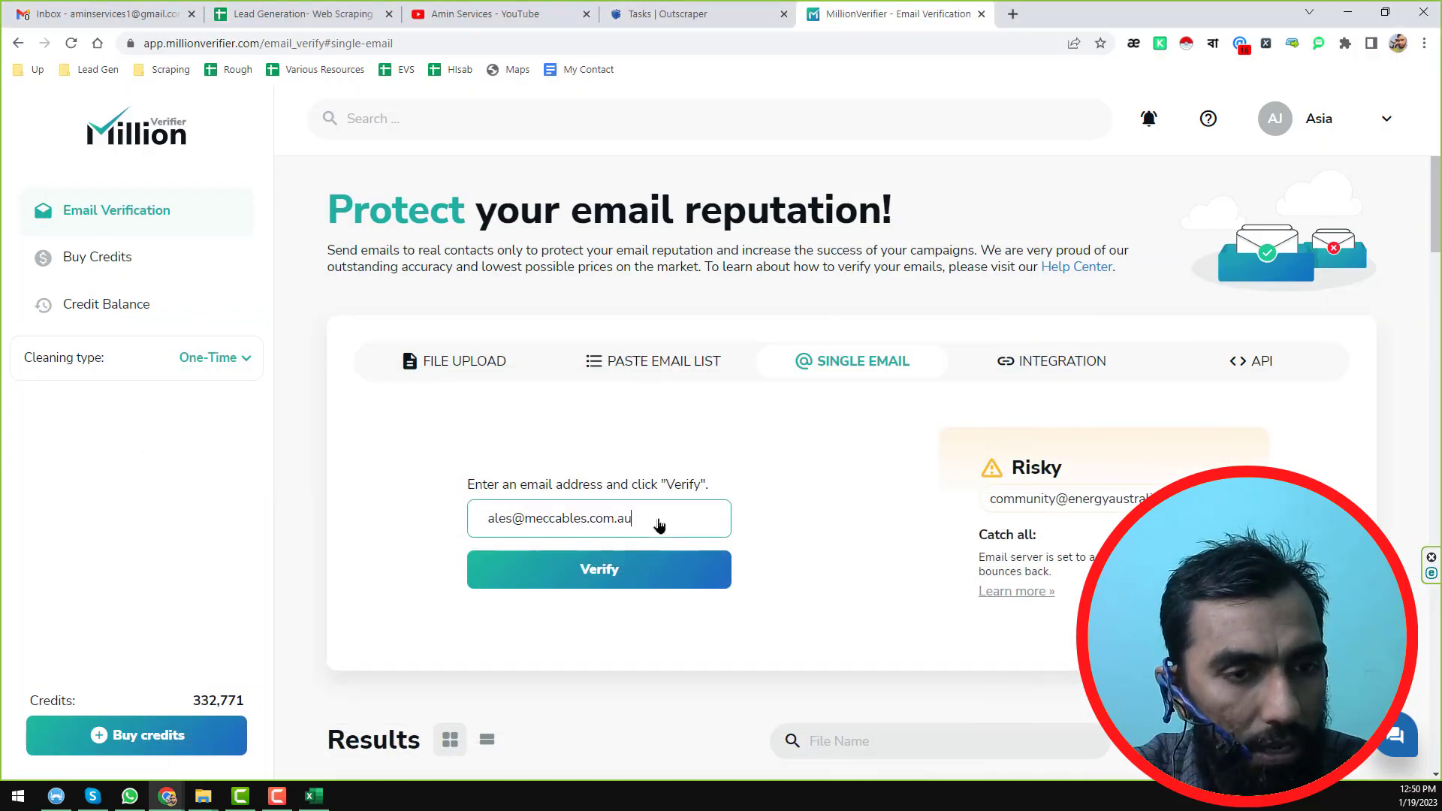
pyautogui.scroll(-2, 776, 494)
pyautogui.click(665, 446)
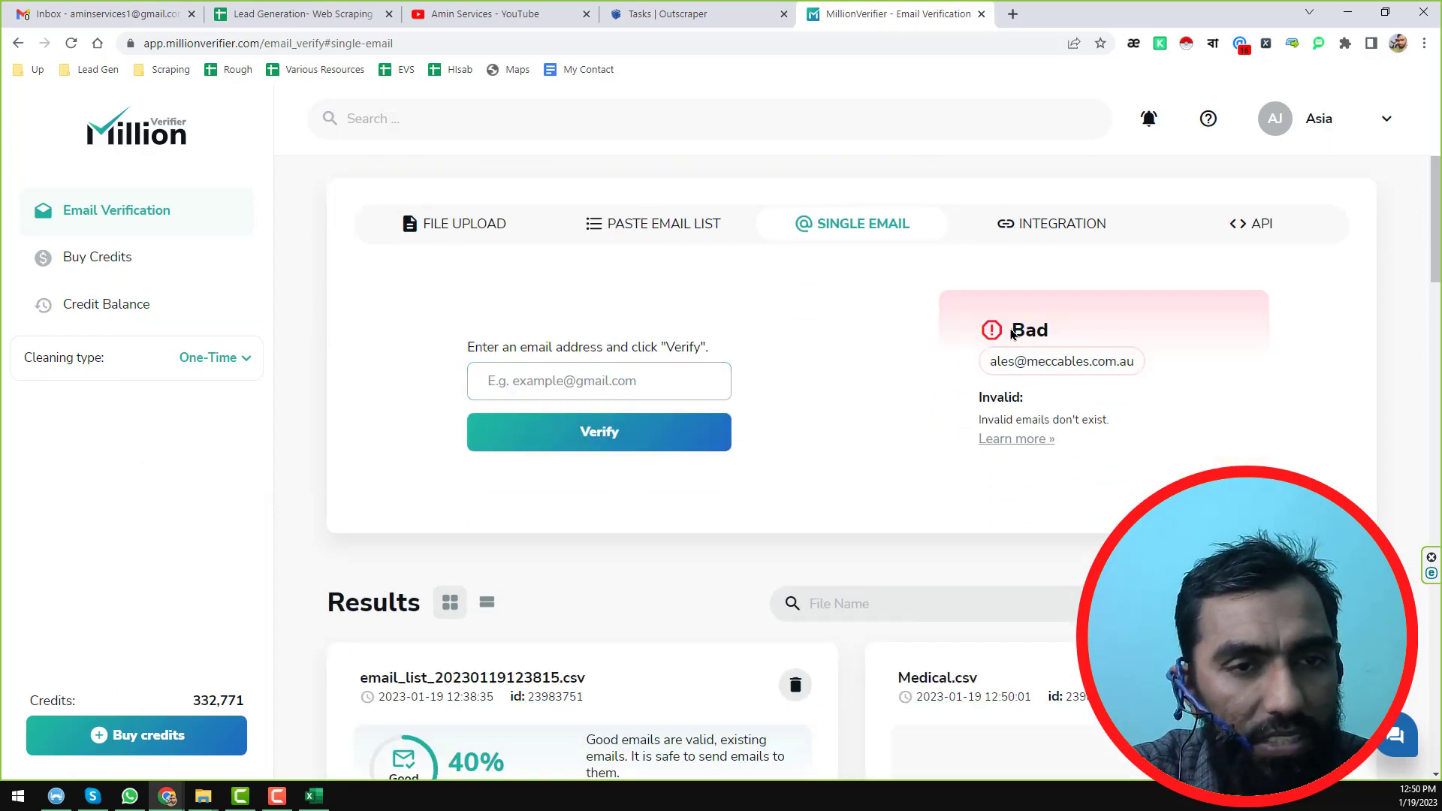
pyautogui.click(314, 796)
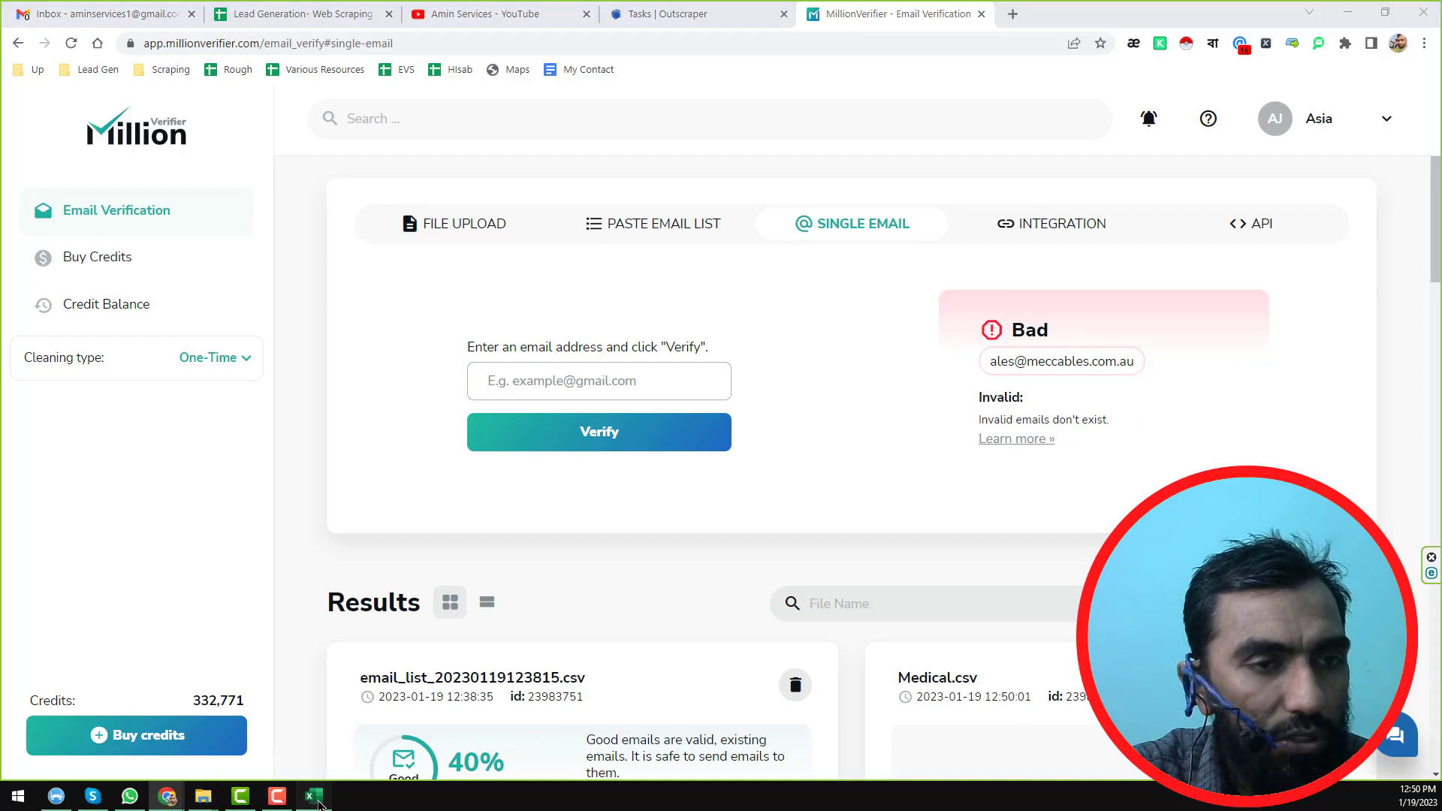
pyautogui.click(521, 233)
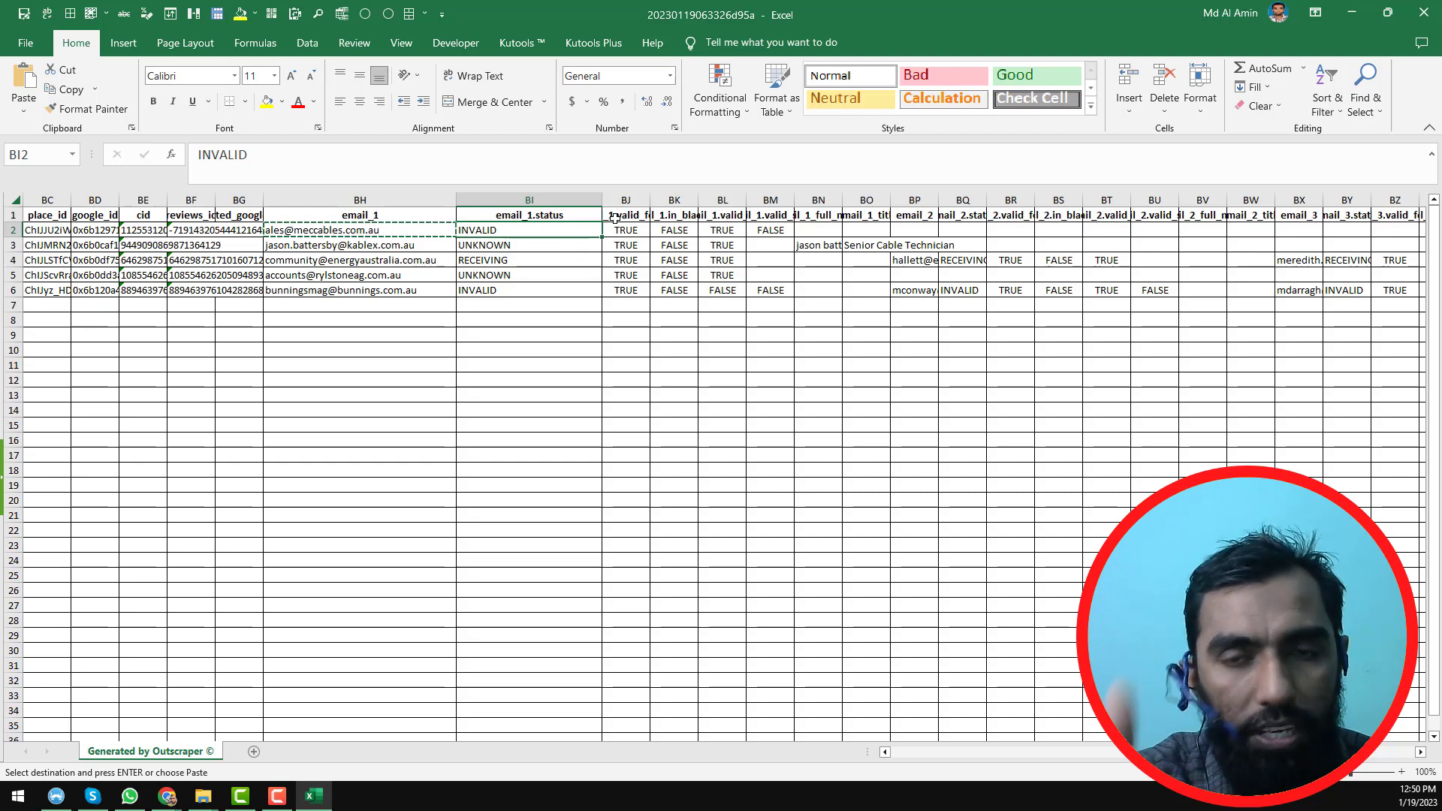
# - Copy the BH3 email into MillionVerifier's Single Email field and verify it
pyautogui.click(409, 244)
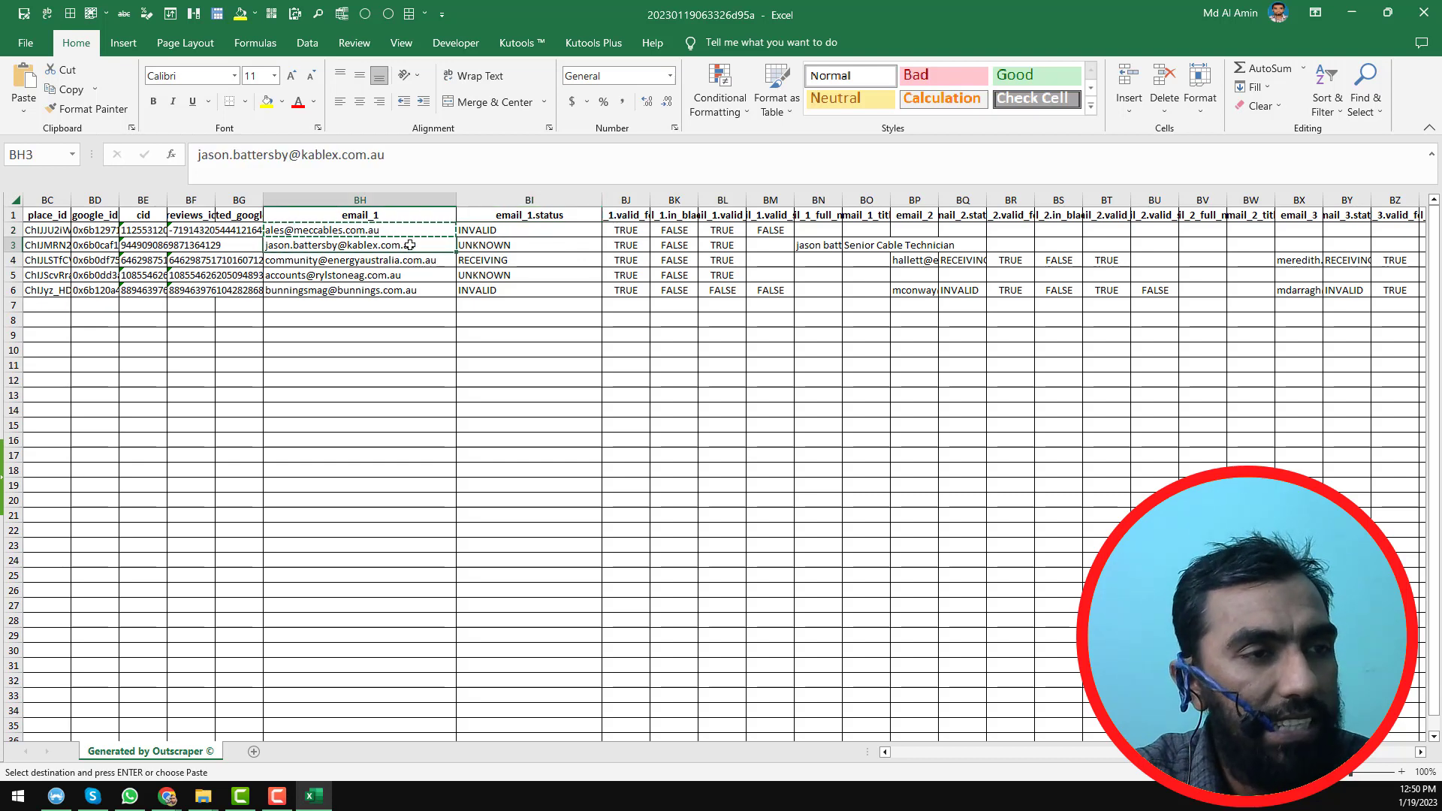
pyautogui.hotkey('ctrl', 'c')
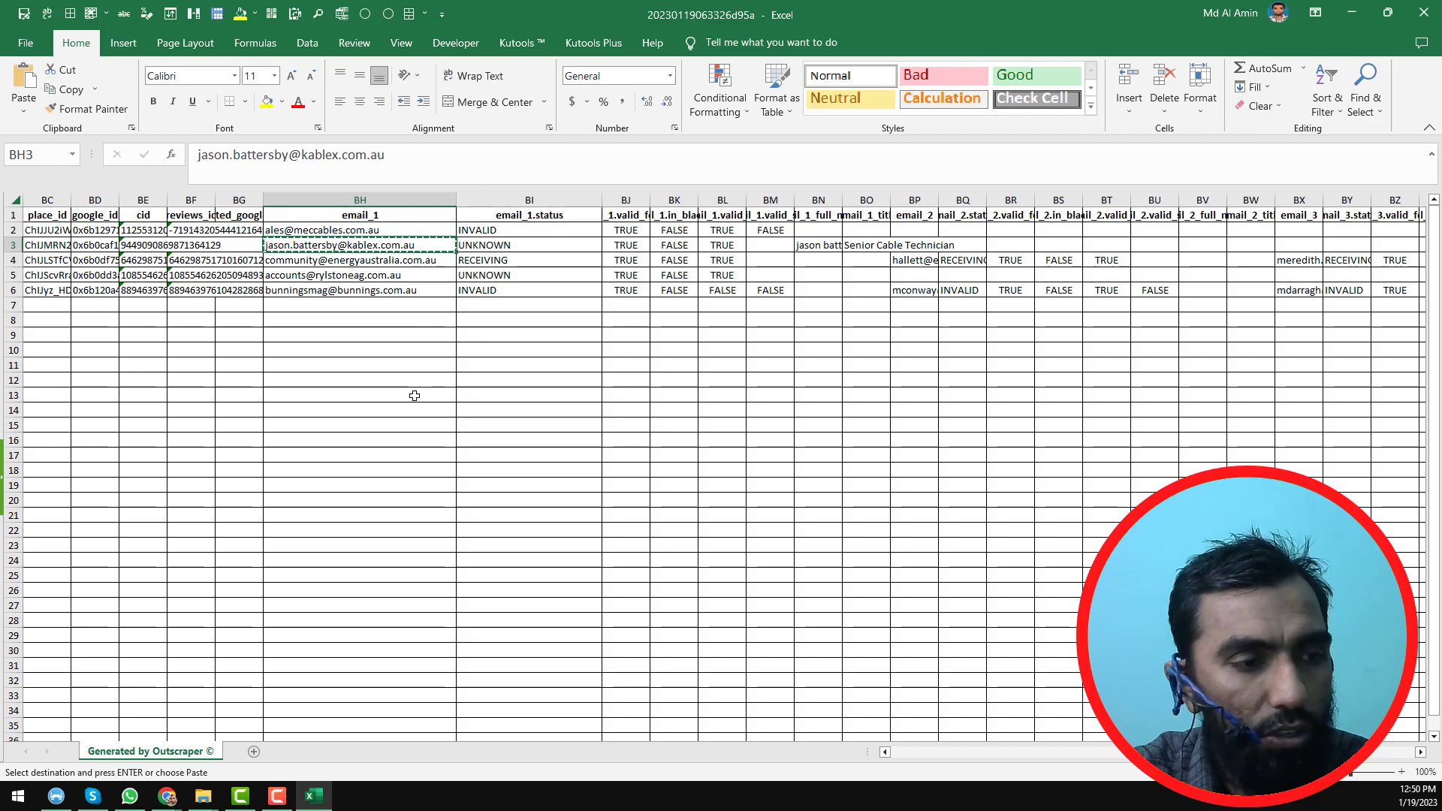
pyautogui.click(314, 796)
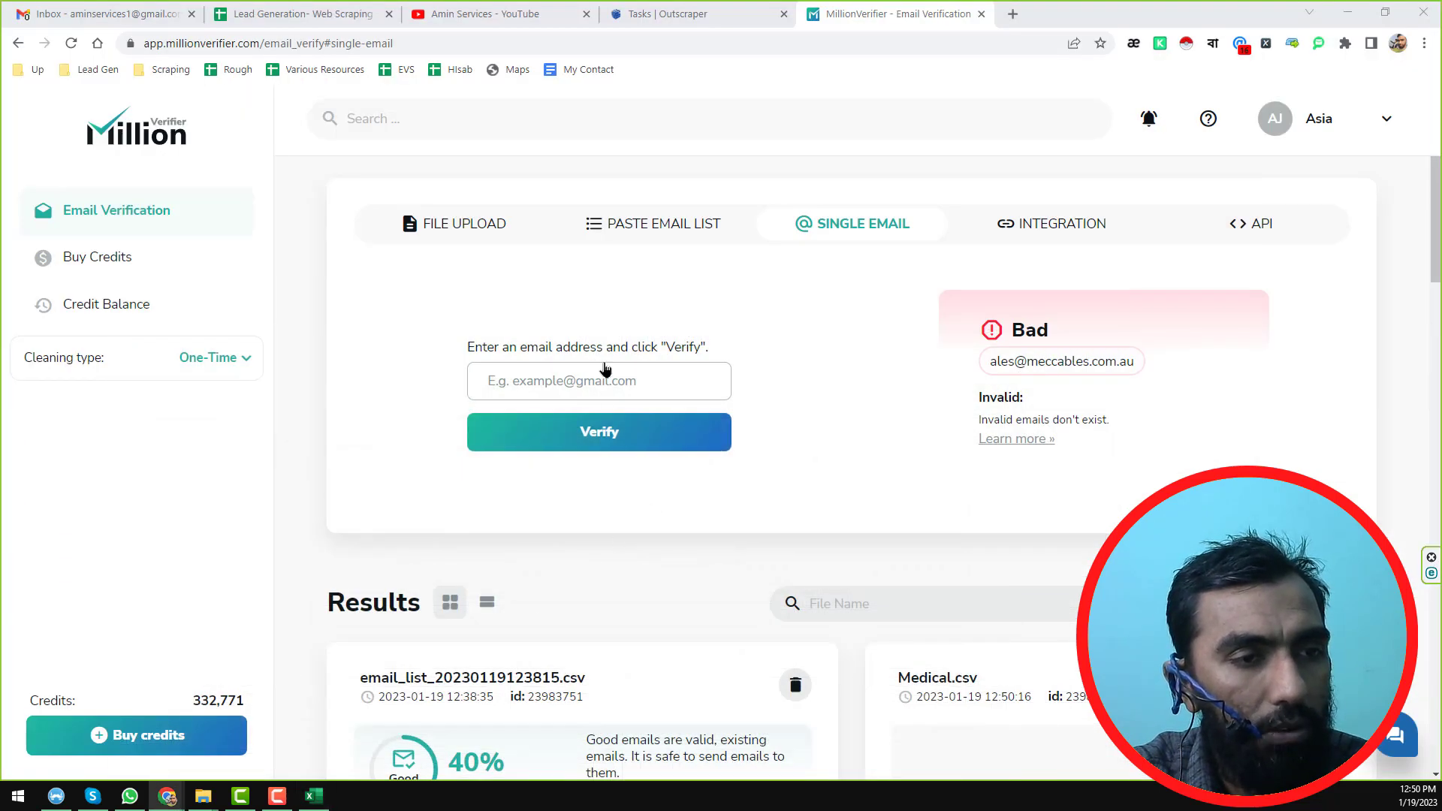
pyautogui.click(604, 380)
pyautogui.hotkey('ctrl', 'v')
pyautogui.click(646, 443)
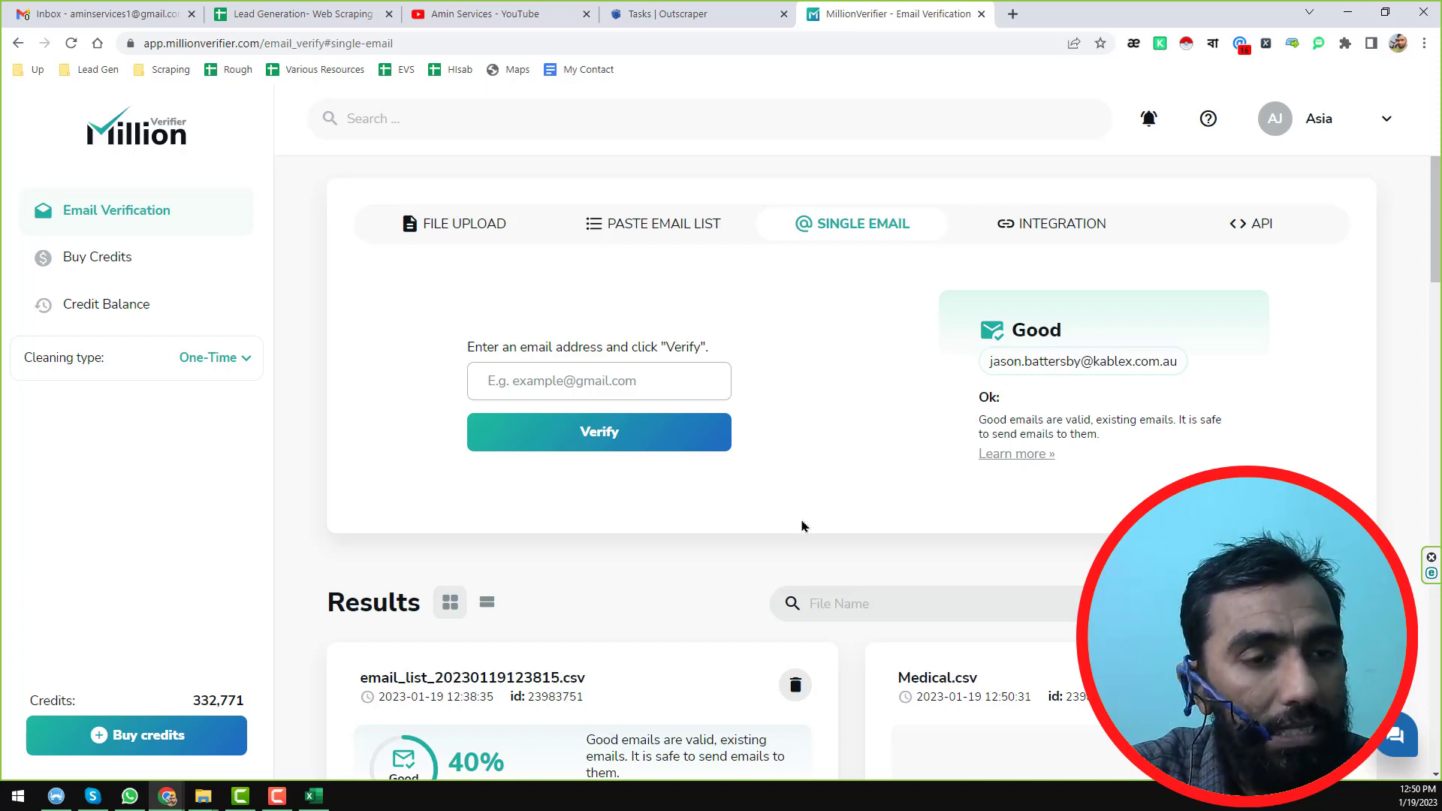
# - Check BI3's status, then verify the BH4 email in MillionVerifier and return to Excel
pyautogui.click(323, 803)
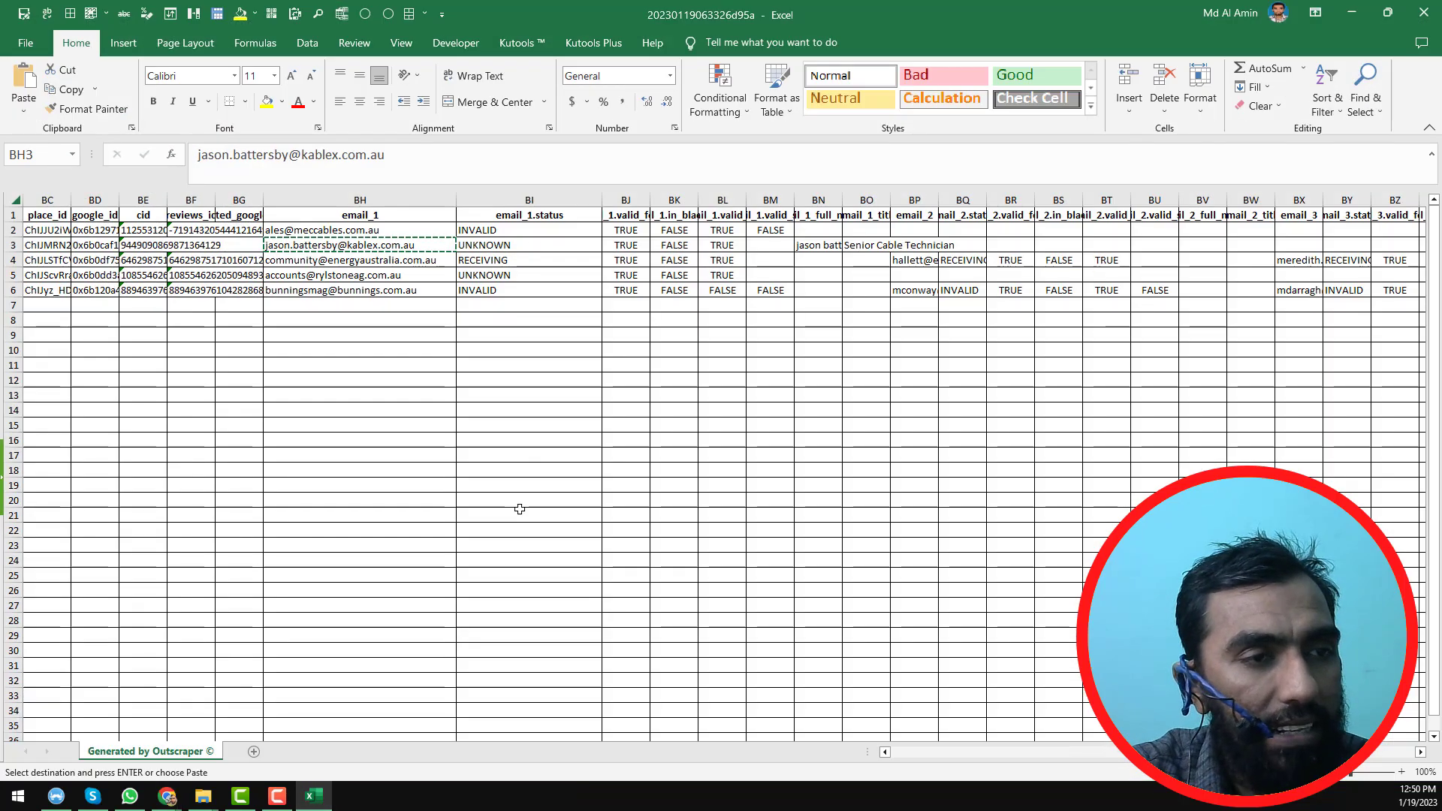
pyautogui.click(518, 245)
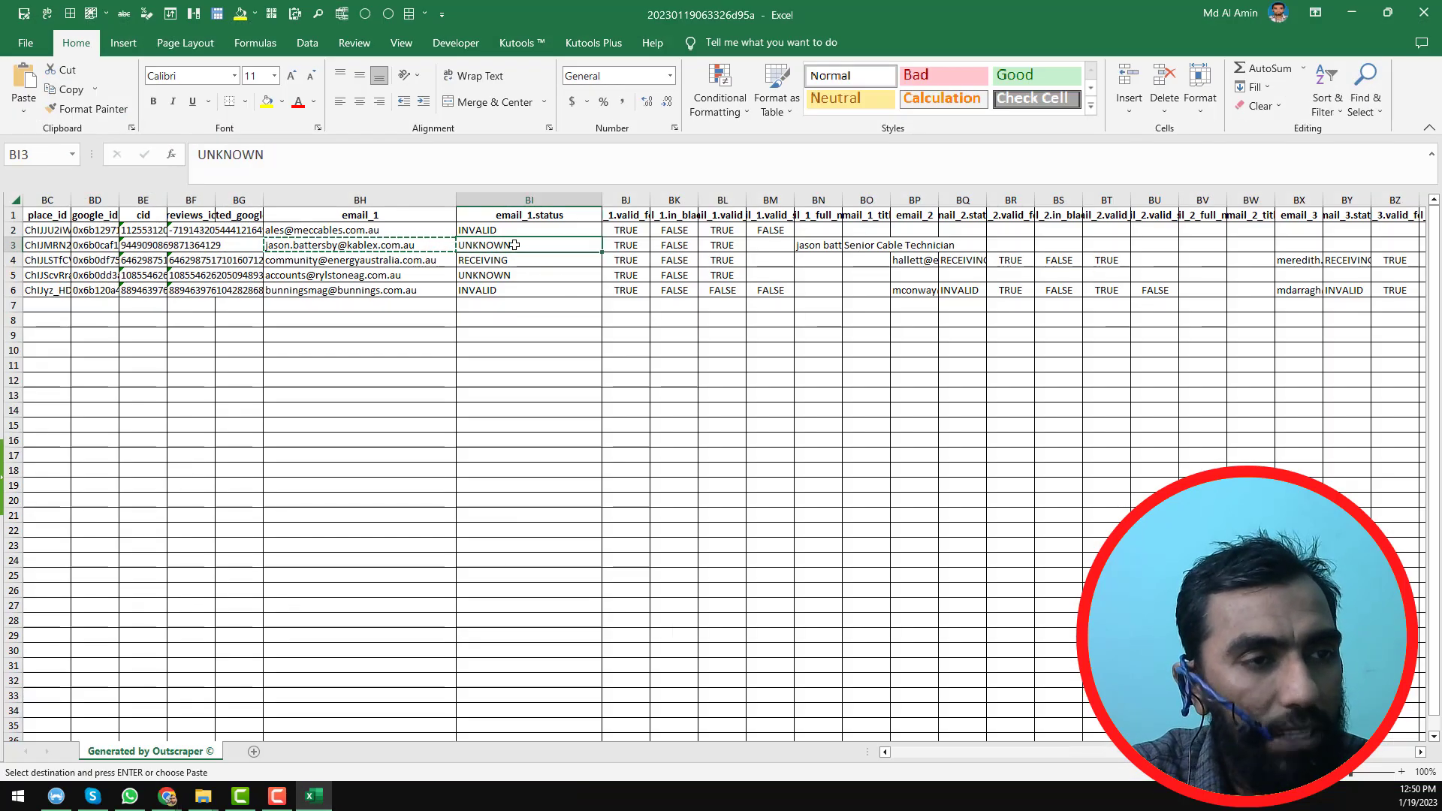
pyautogui.click(435, 259)
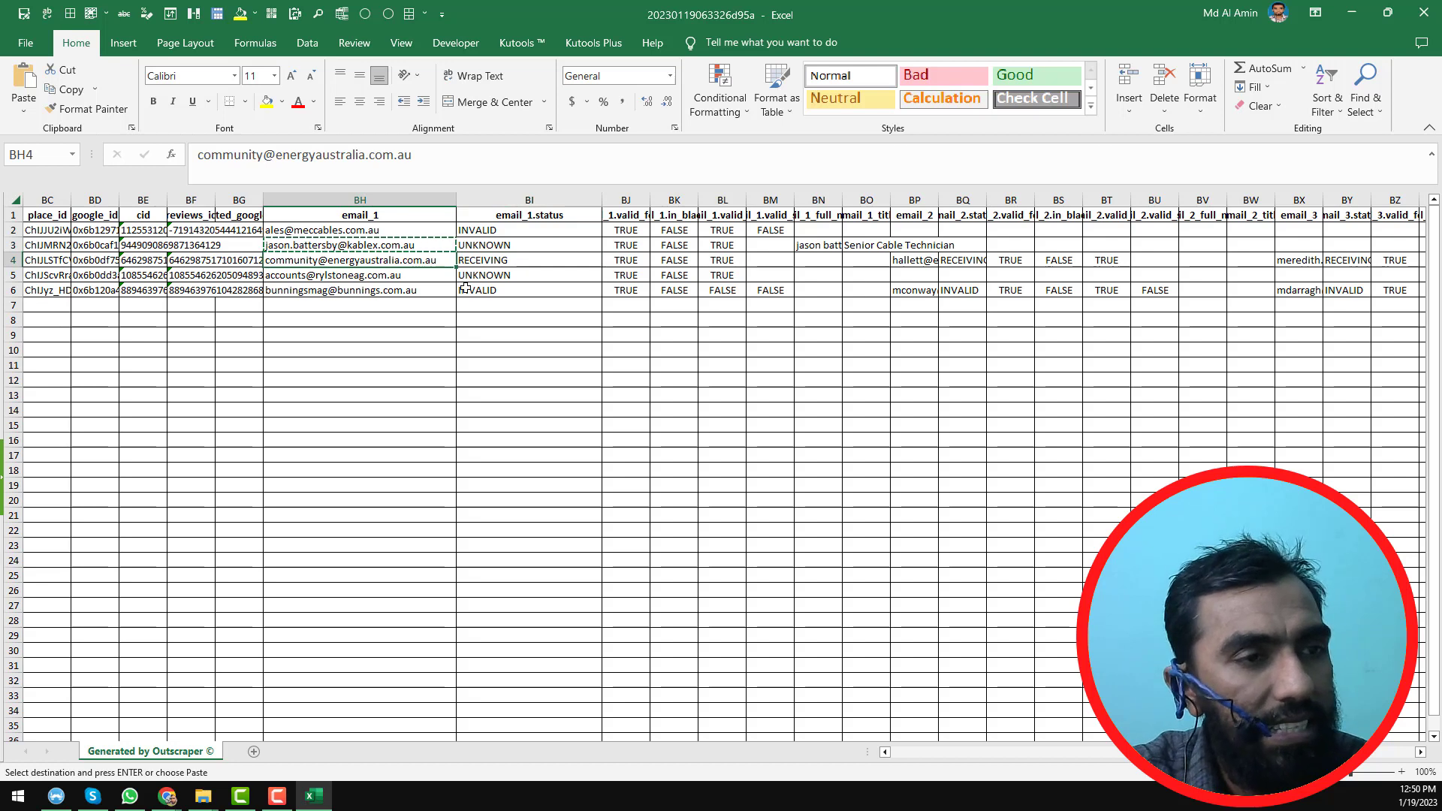
pyautogui.hotkey('ctrl', 'c')
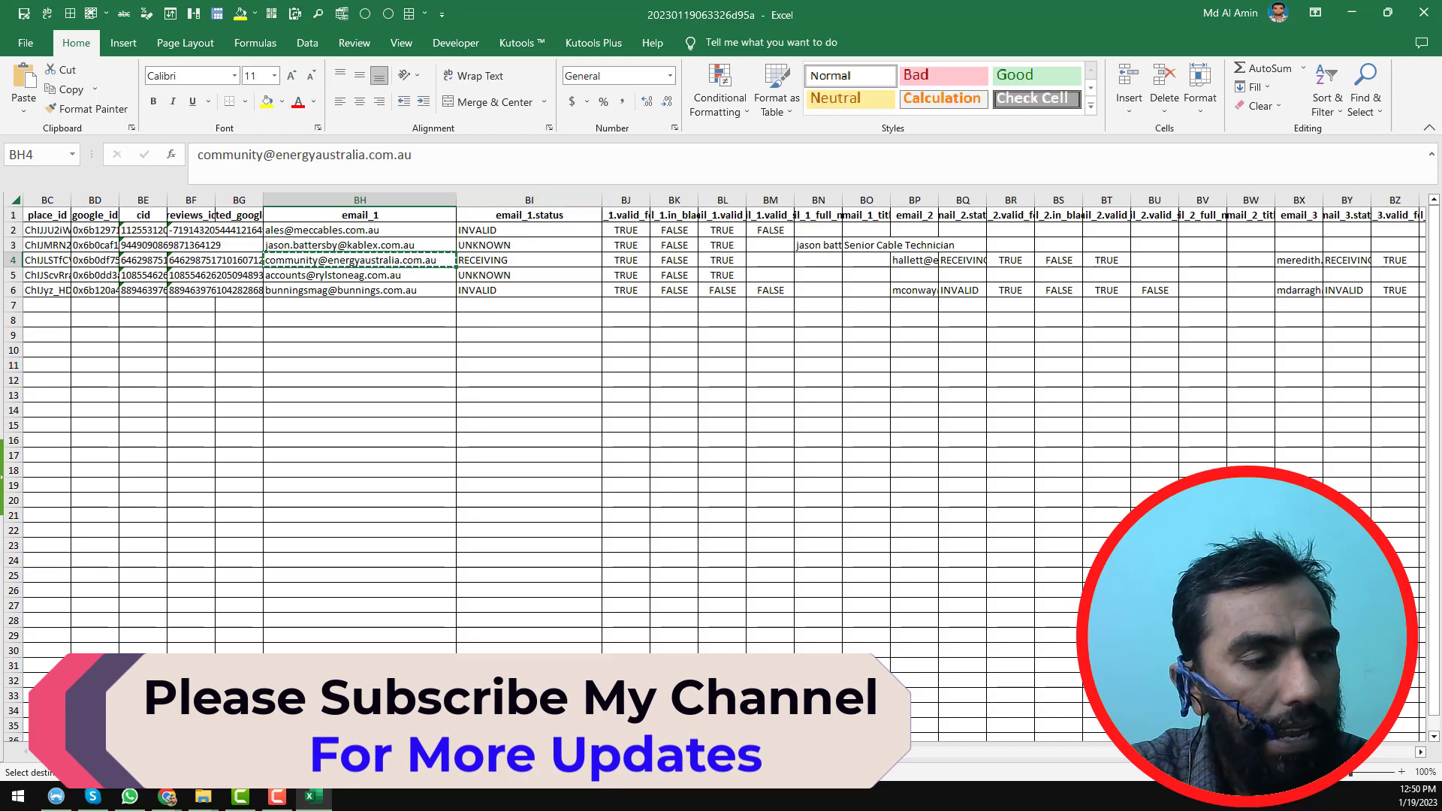
pyautogui.hotkey('alt', 'Tab')
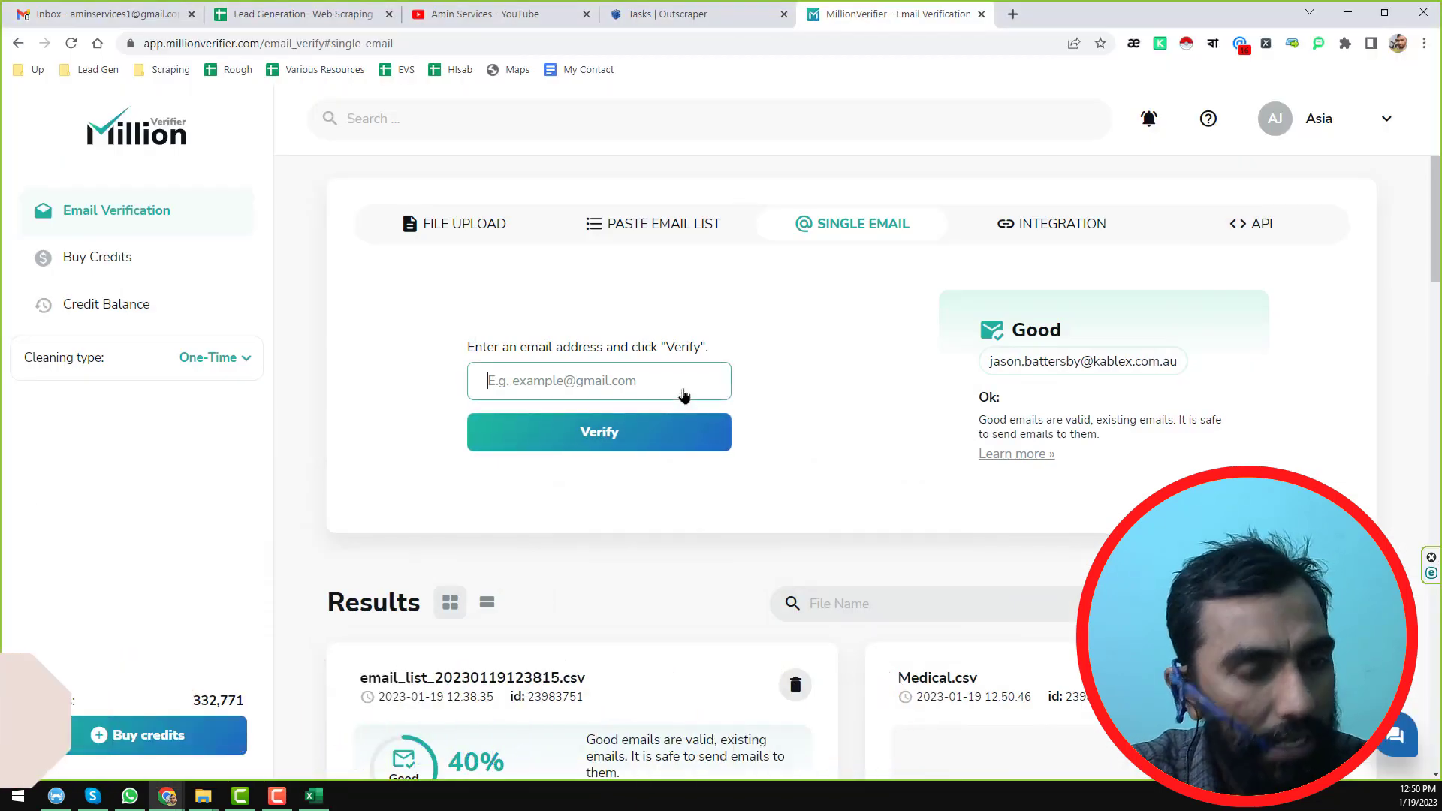
pyautogui.hotkey('ctrl', 'v')
pyautogui.click(665, 443)
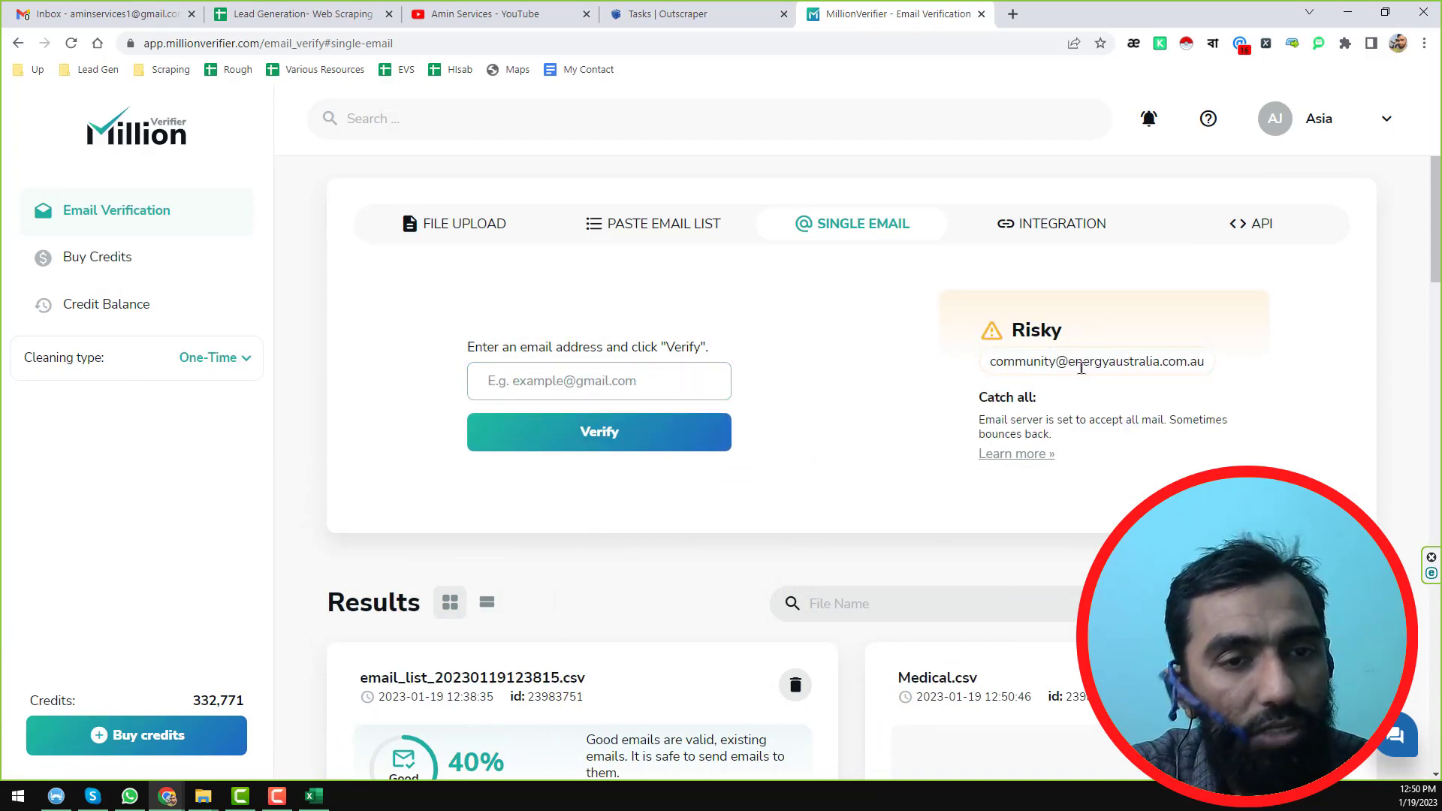
pyautogui.click(325, 801)
pyautogui.click(878, 425)
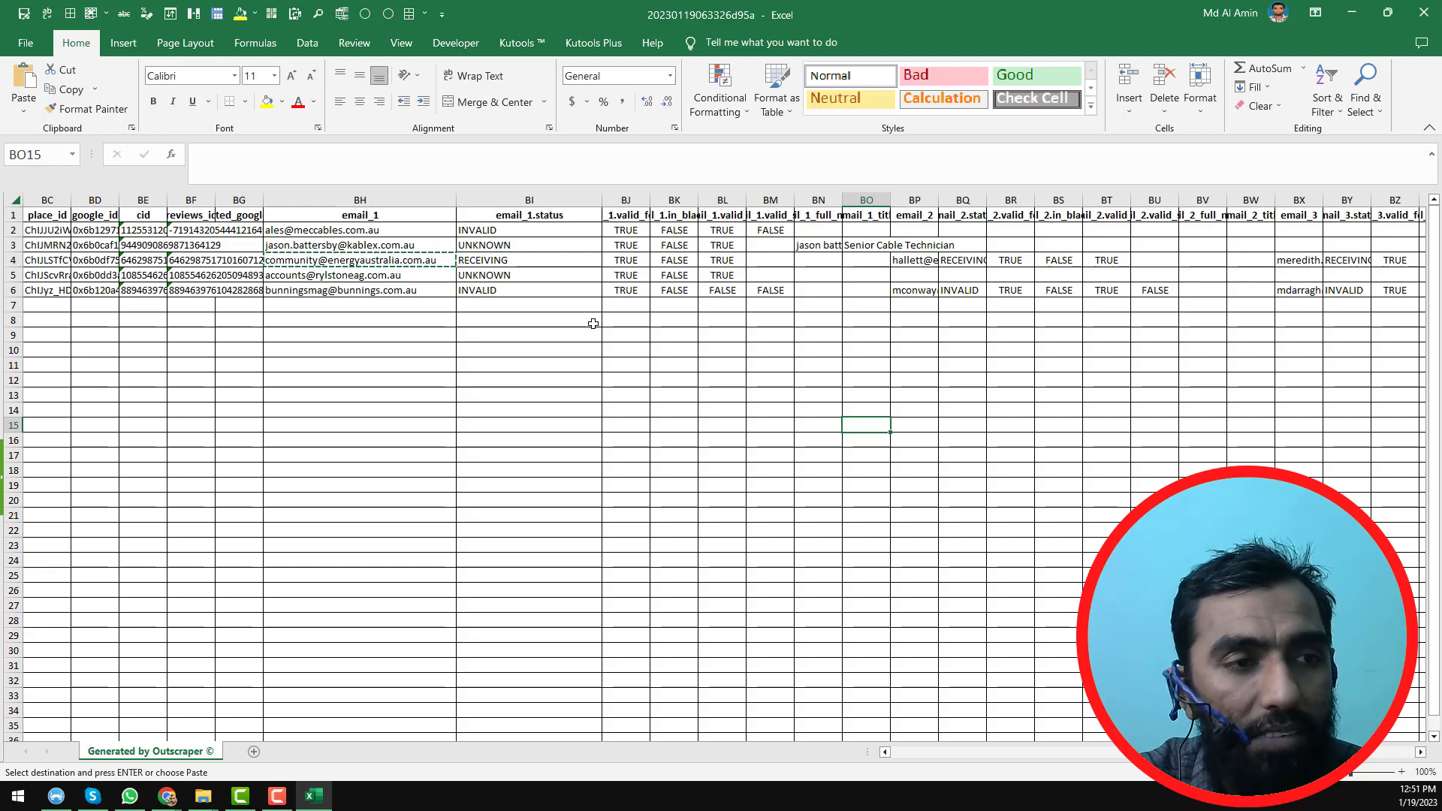
# - Cancel Excel's pending copy, reselect BH2, minimise the workbook and return to the YouTube tab
pyautogui.click(539, 319)
pyautogui.moveTo(446, 237); pyautogui.dragTo(466, 239)
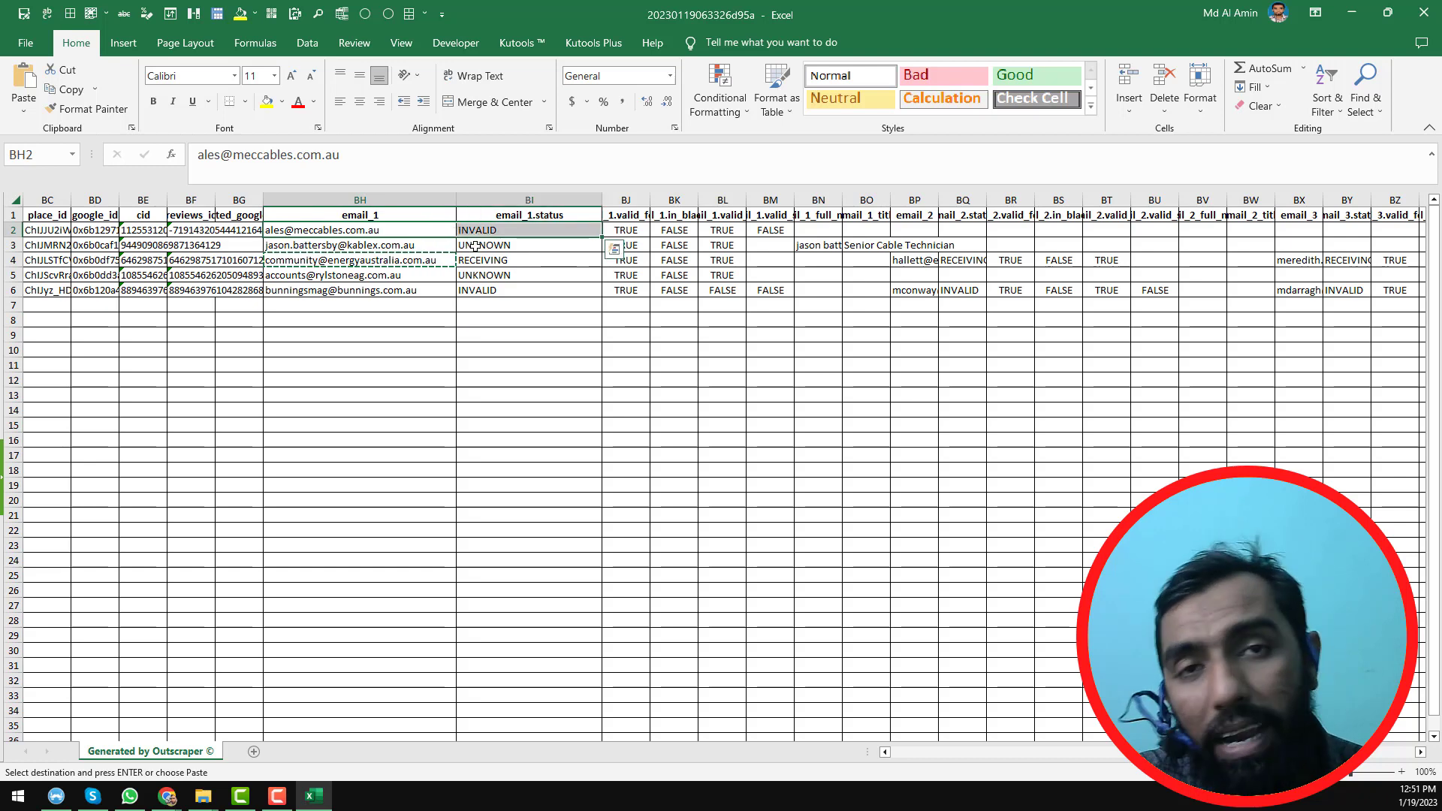
pyautogui.click(502, 230)
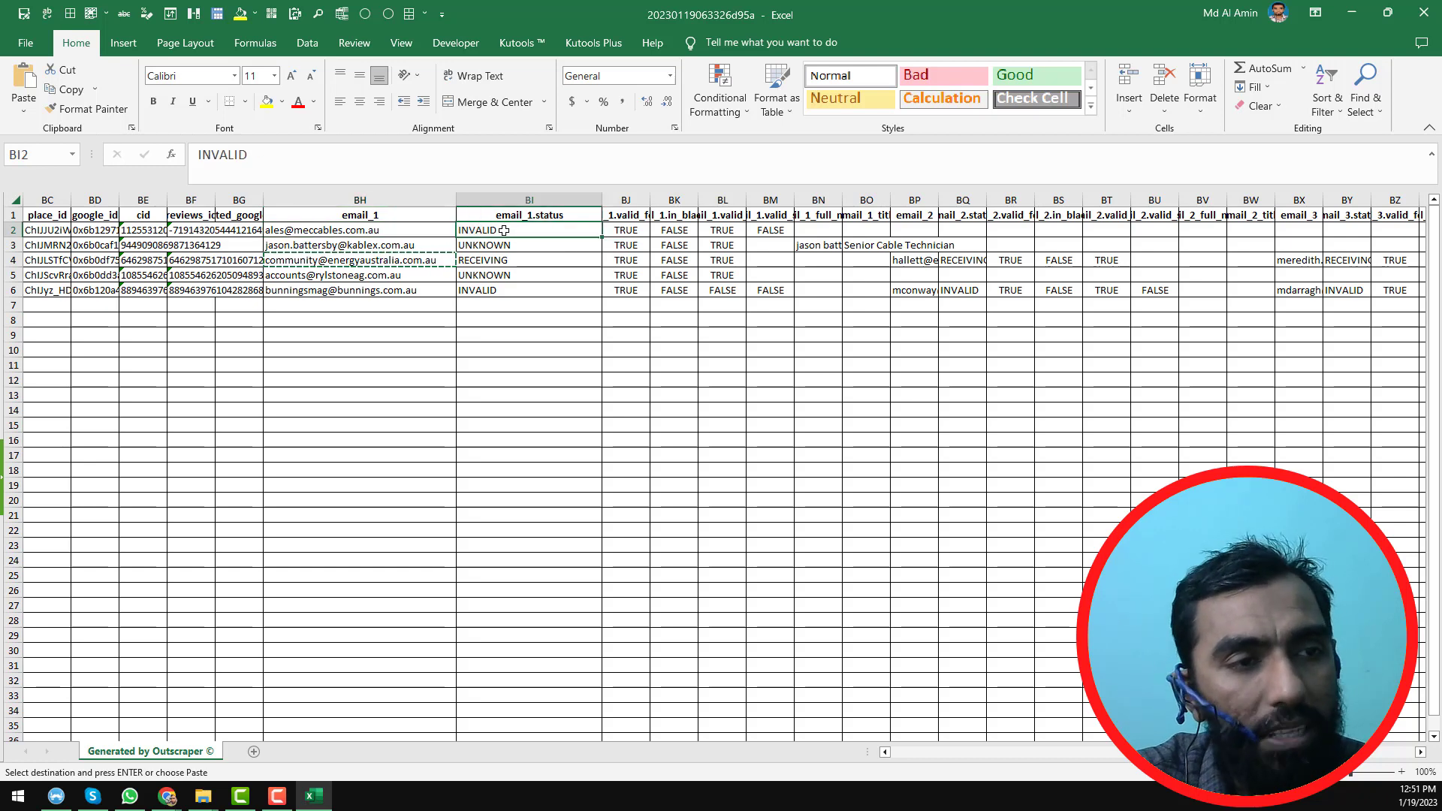
pyautogui.press('Escape')
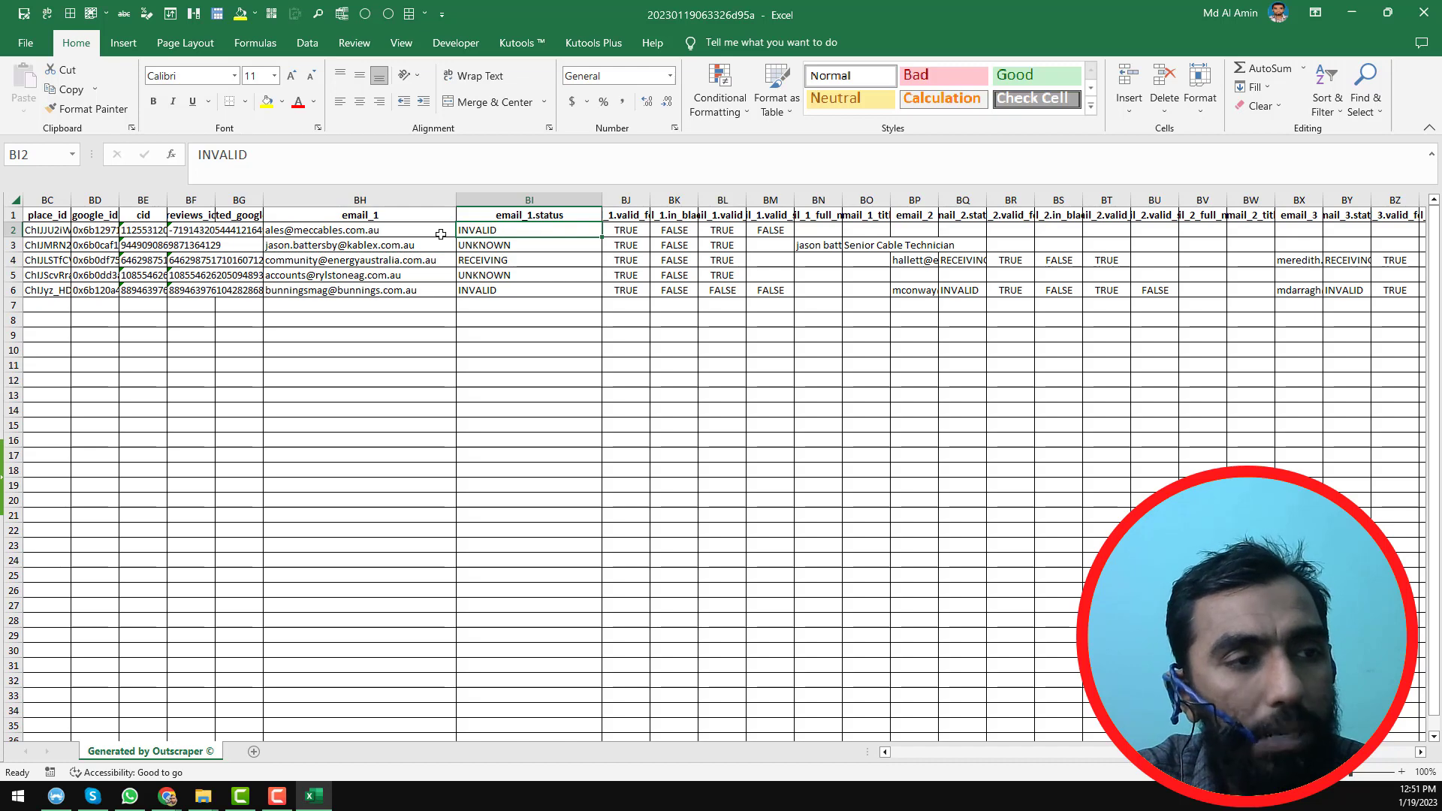
pyautogui.click(440, 234)
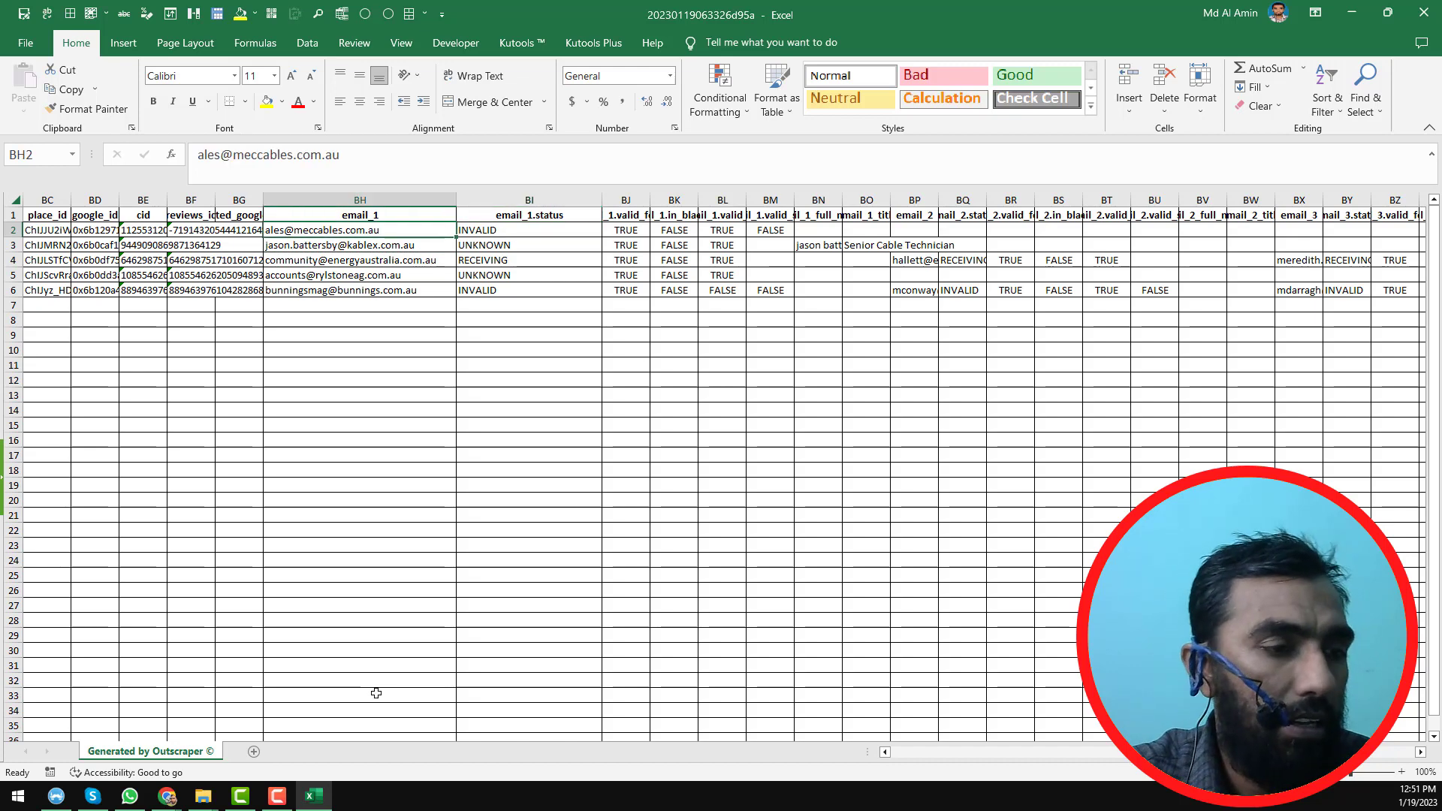
pyautogui.click(321, 798)
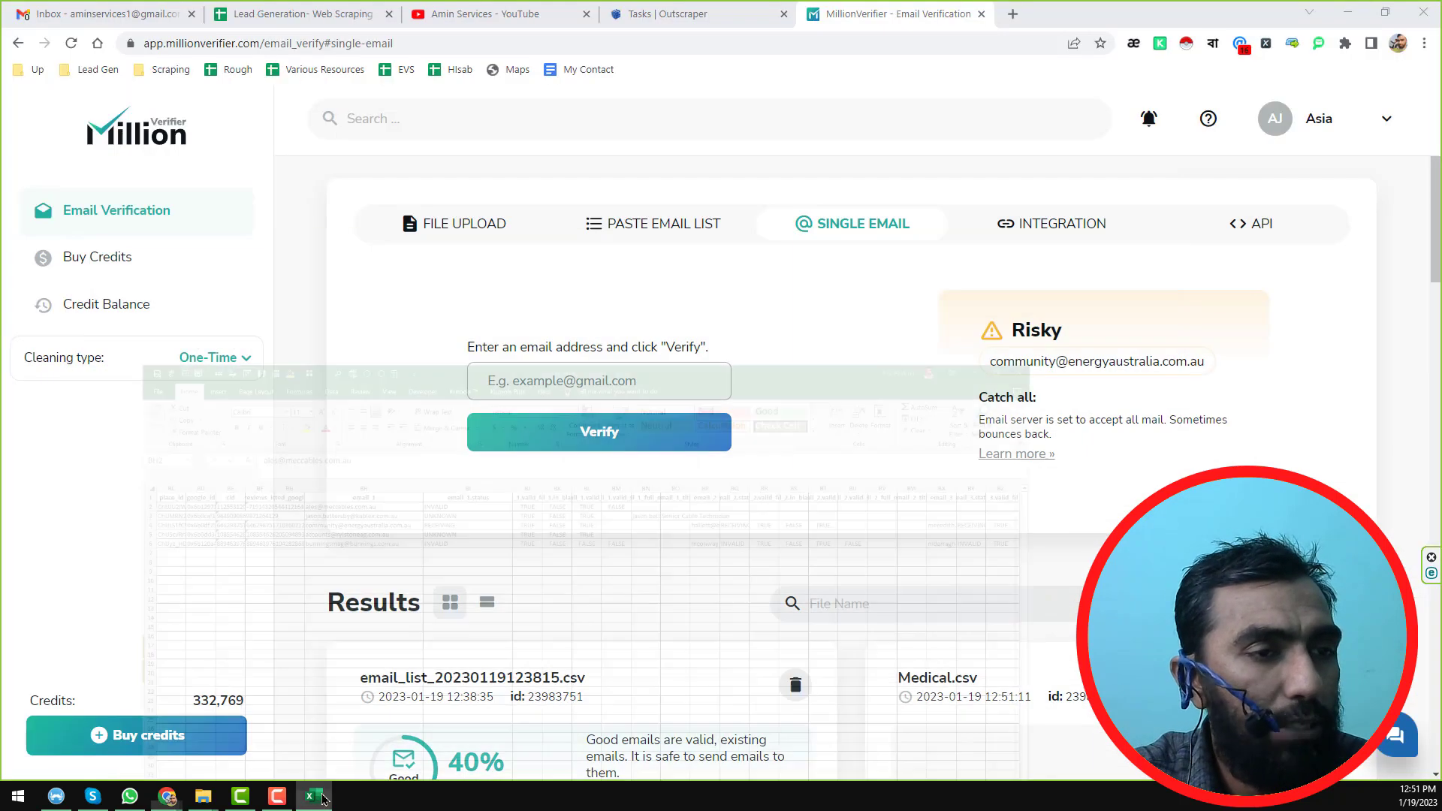
pyautogui.click(496, 11)
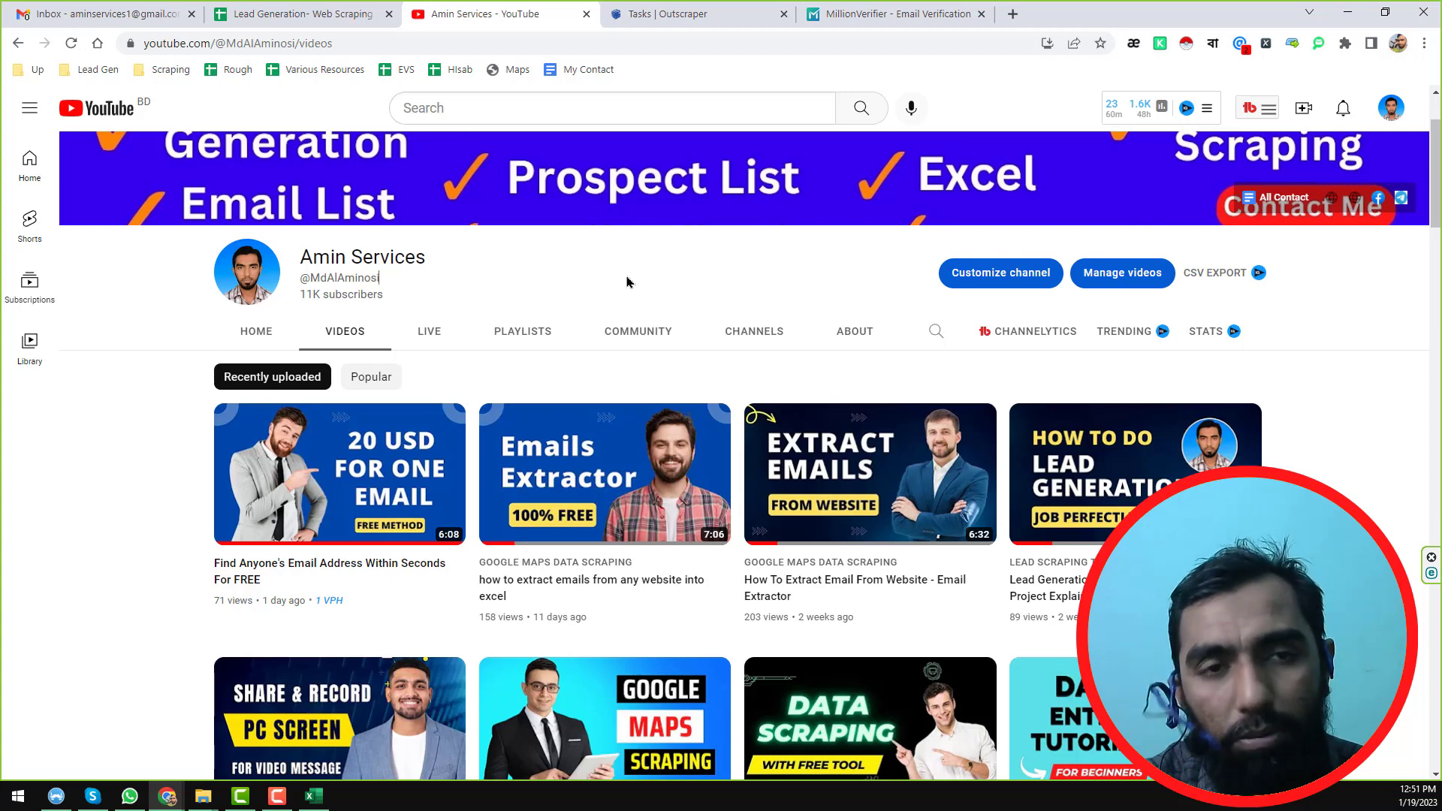
# - Scroll to the top of the YouTube channel's videos page, then switch to the Outscraper Tasks tab
pyautogui.scroll(2, 662, 306)
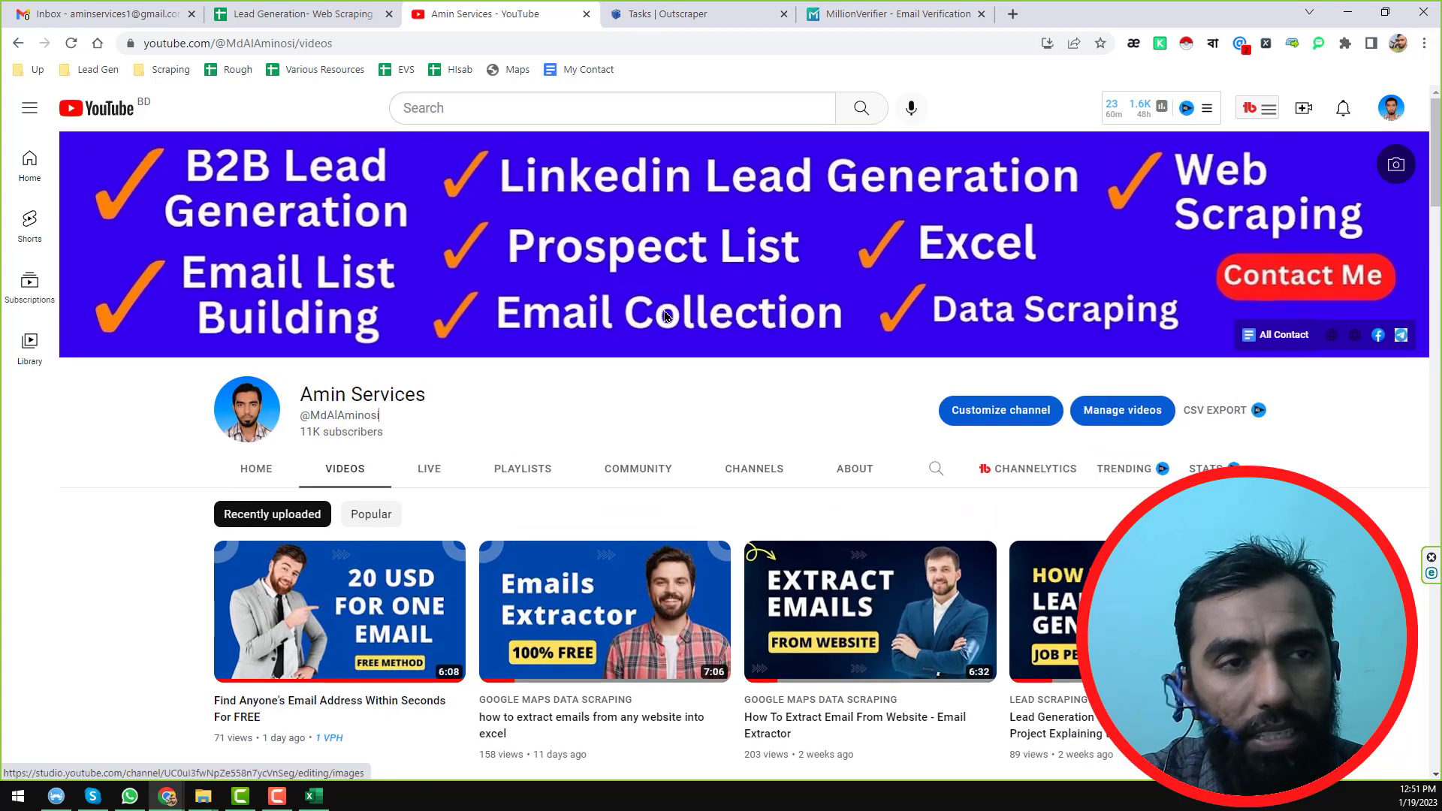
pyautogui.click(668, 14)
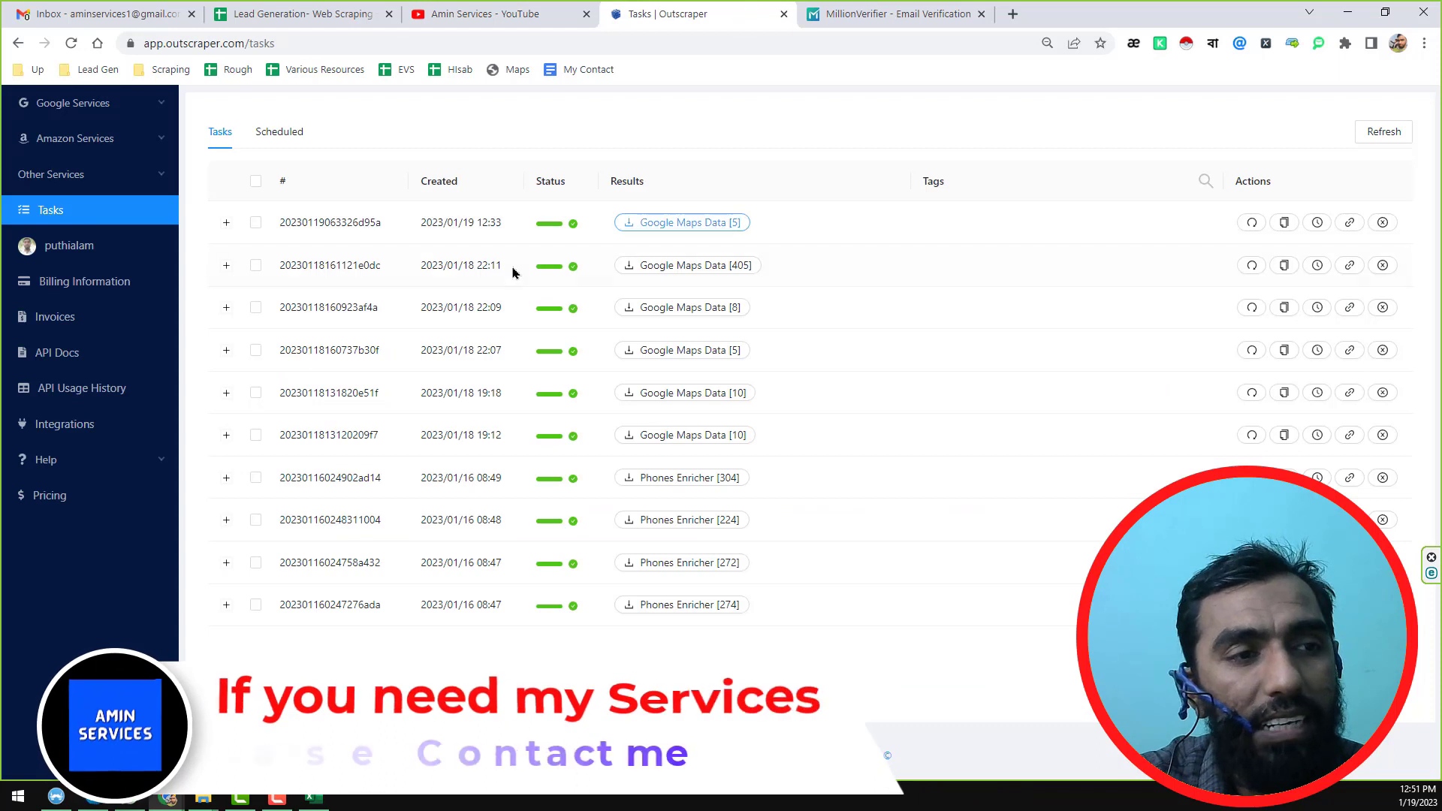